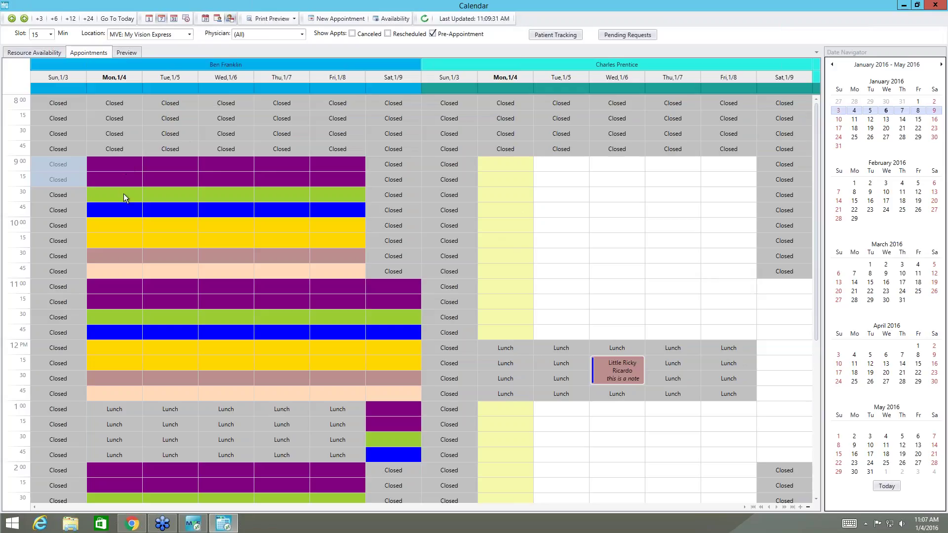
# Start a new appointment at 11:30 AM on Monday 1/4 for the first physician and assign the existing patient found by patient number
pyautogui.click(113, 316)
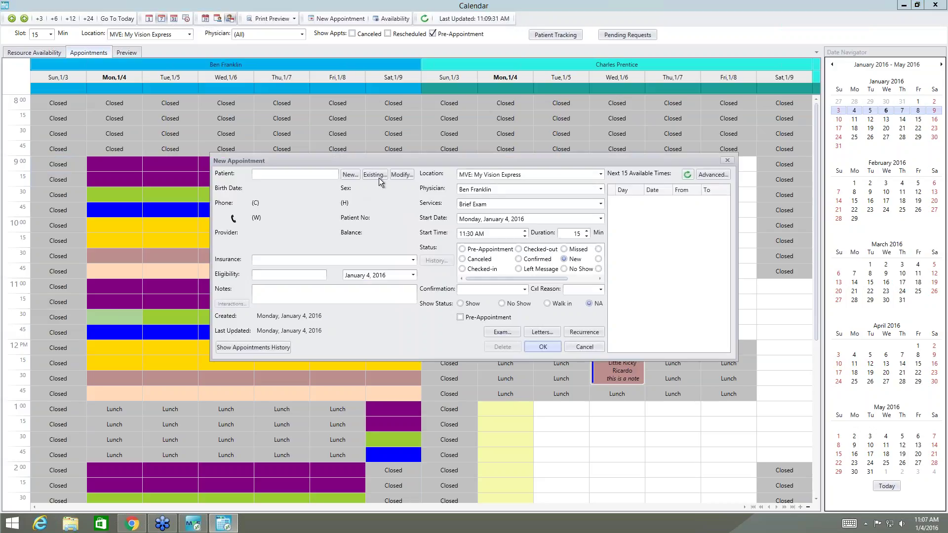
pyautogui.click(374, 175)
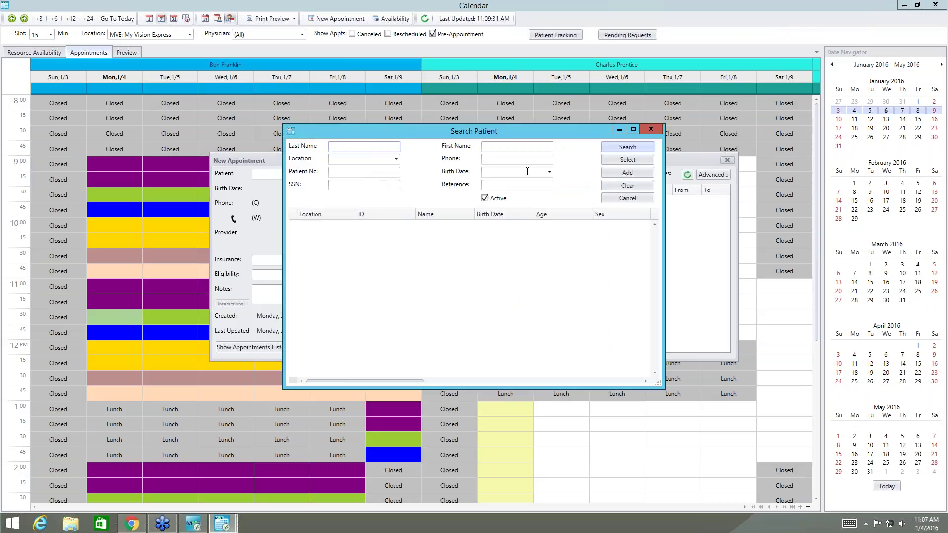
pyautogui.click(363, 171)
pyautogui.write('1')
pyautogui.press('Return')
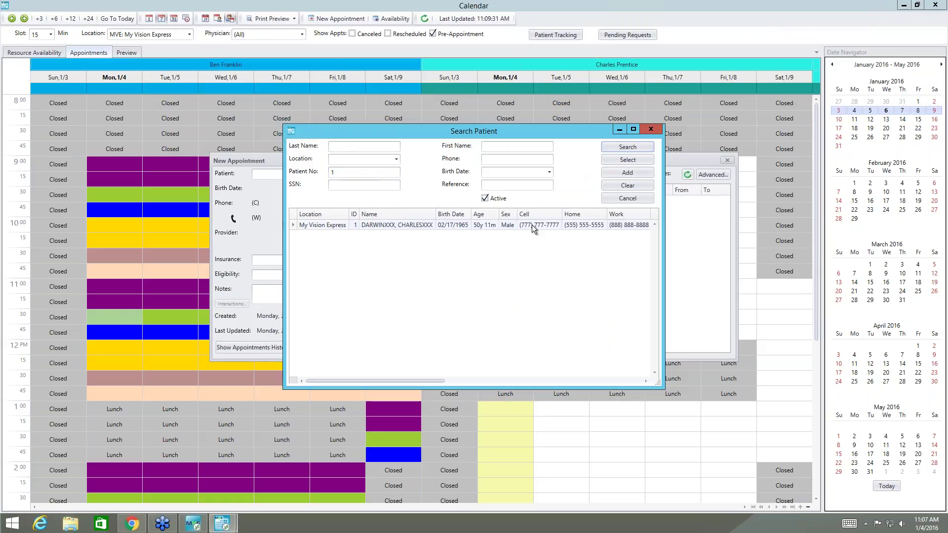
pyautogui.click(628, 159)
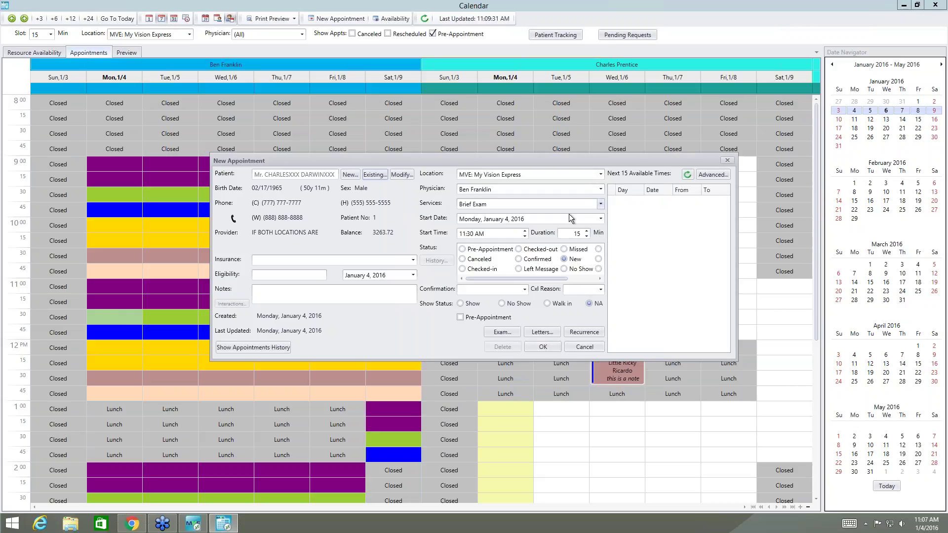
# Set the appointment's service to Existing Patient - Comprehensive Exam and save it, accepting the service mismatch
pyautogui.click(519, 205)
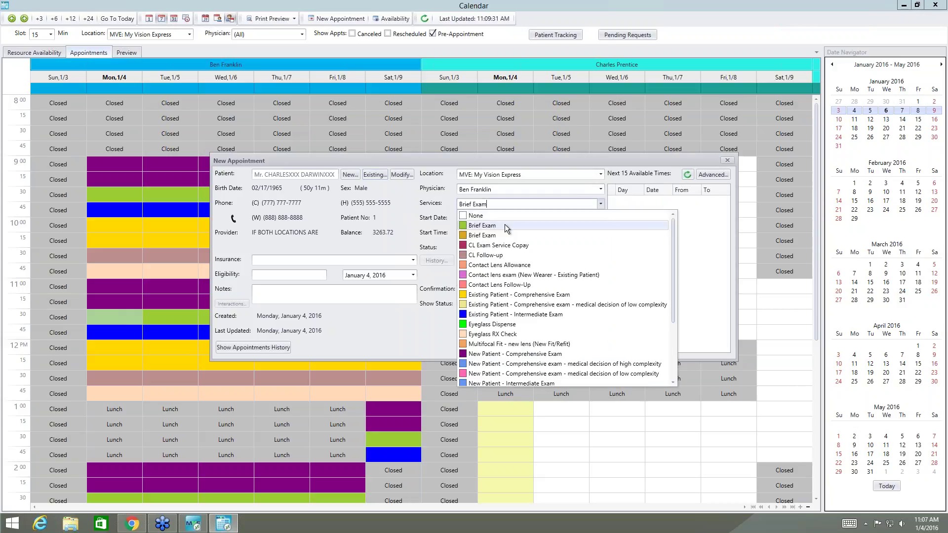
pyautogui.click(511, 295)
pyautogui.click(543, 347)
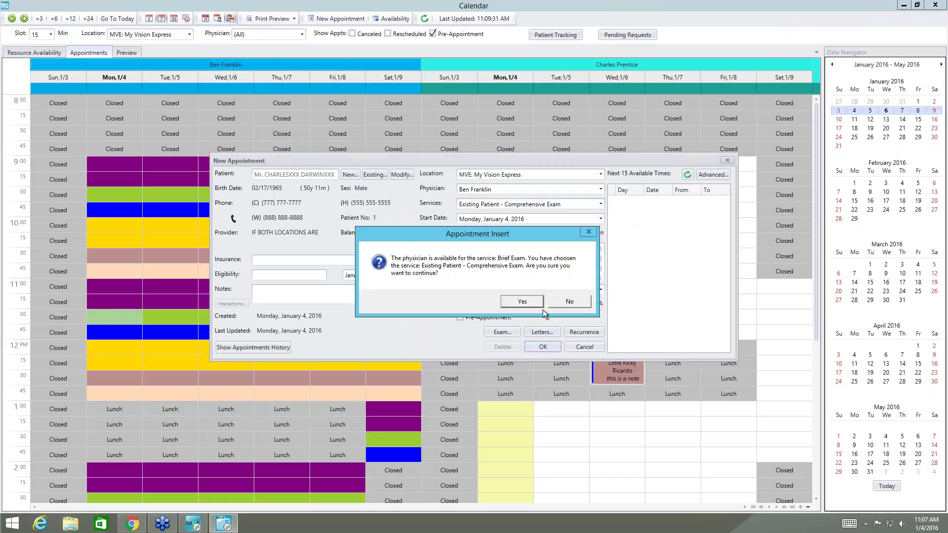
pyautogui.click(529, 303)
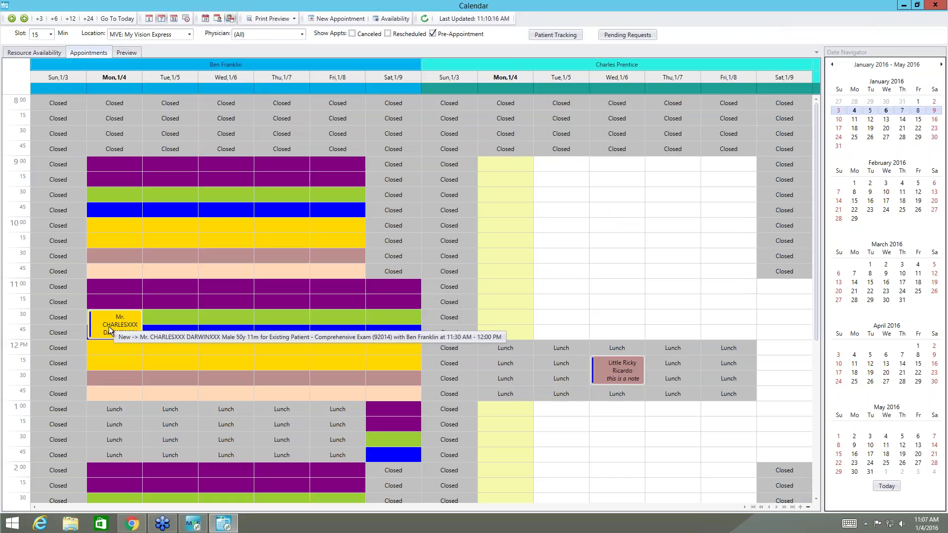
# Mark the Monday 11:30 AM appointment as Checked-in with show status Show and save it
pyautogui.click(108, 326)
pyautogui.doubleClick(109, 326)
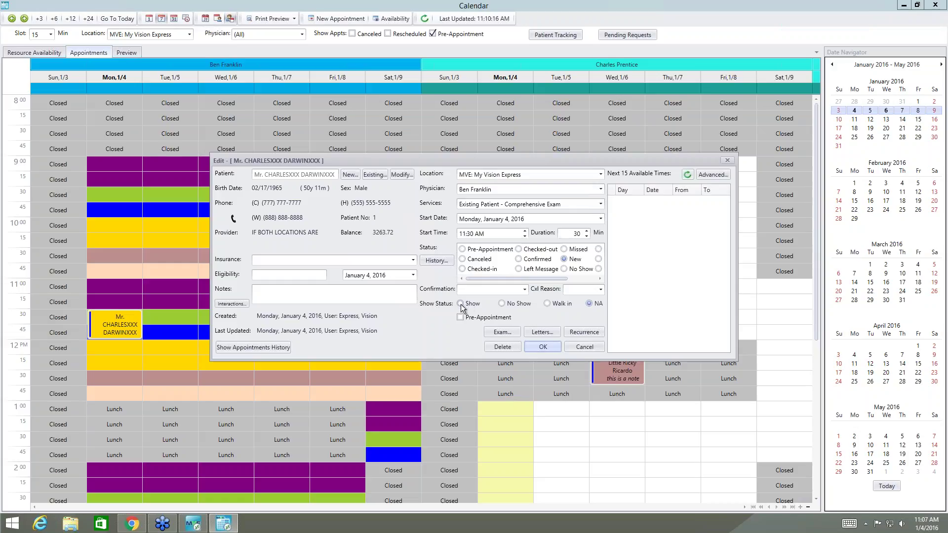
pyautogui.click(462, 269)
pyautogui.click(462, 304)
pyautogui.click(543, 347)
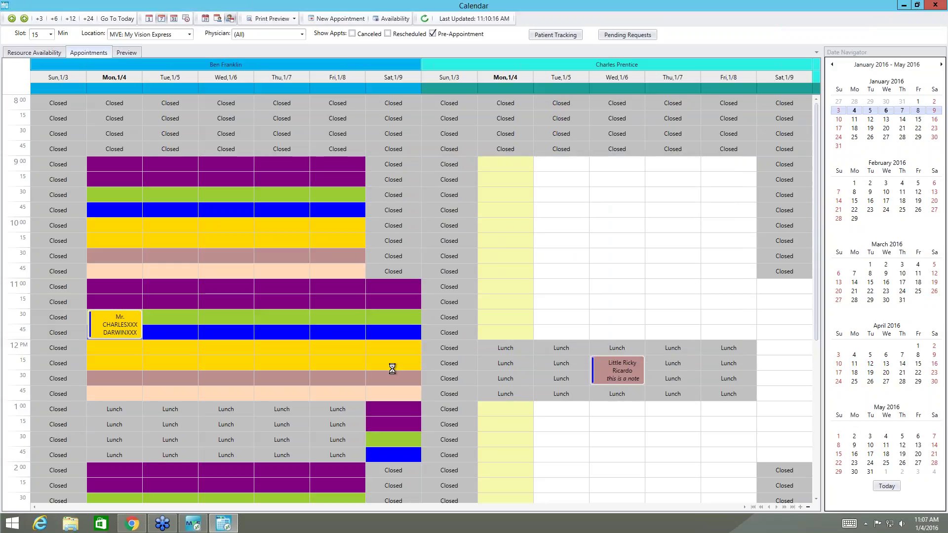
# Examine the show status and status options offered for the 11:30 AM appointment without changing them
pyautogui.rightClick(124, 326)
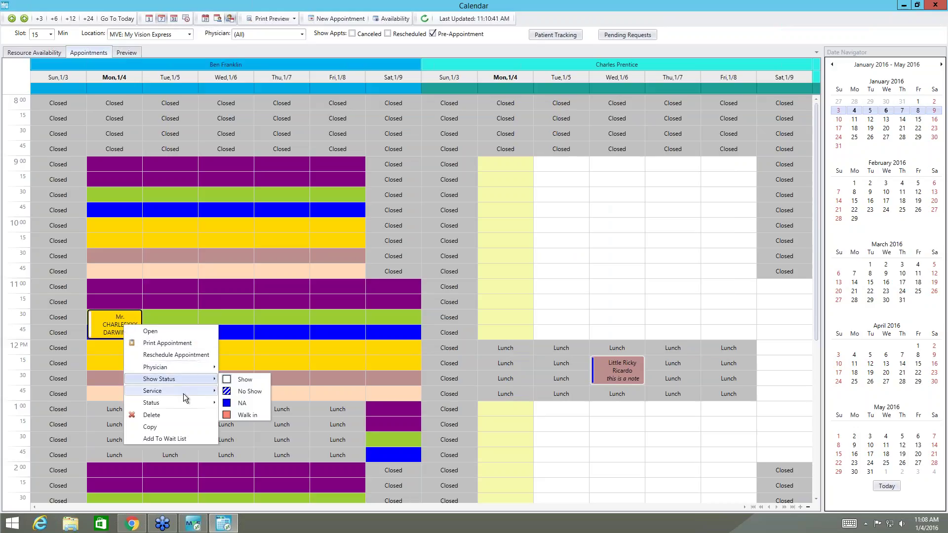
pyautogui.moveTo(185, 401)
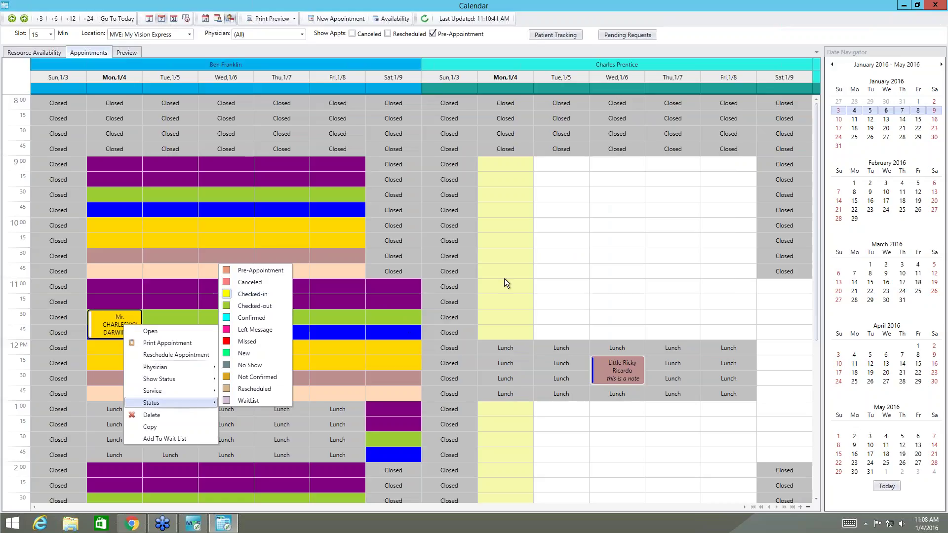
pyautogui.click(505, 43)
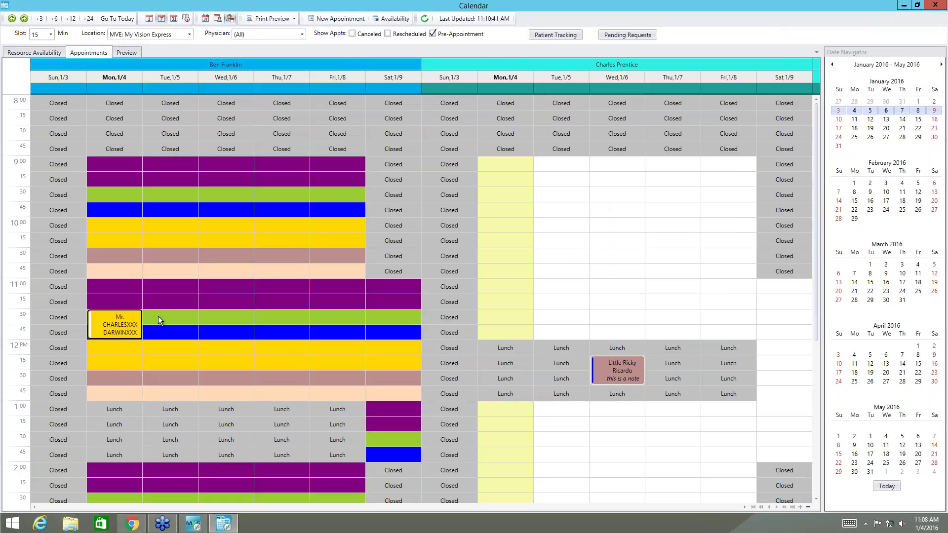
# Open the Patient Tracker from the calendar and maximize its window
pyautogui.moveTo(105, 329)
pyautogui.click(555, 34)
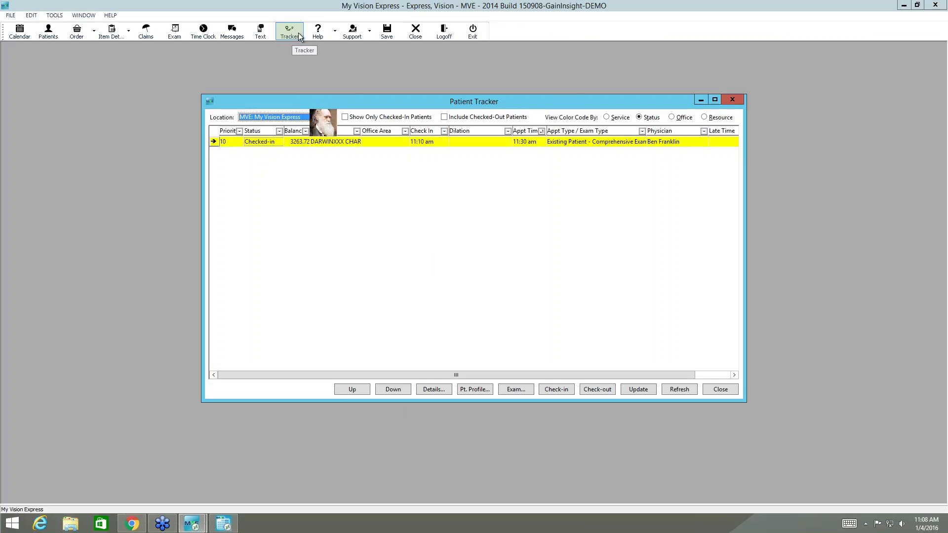
pyautogui.click(715, 101)
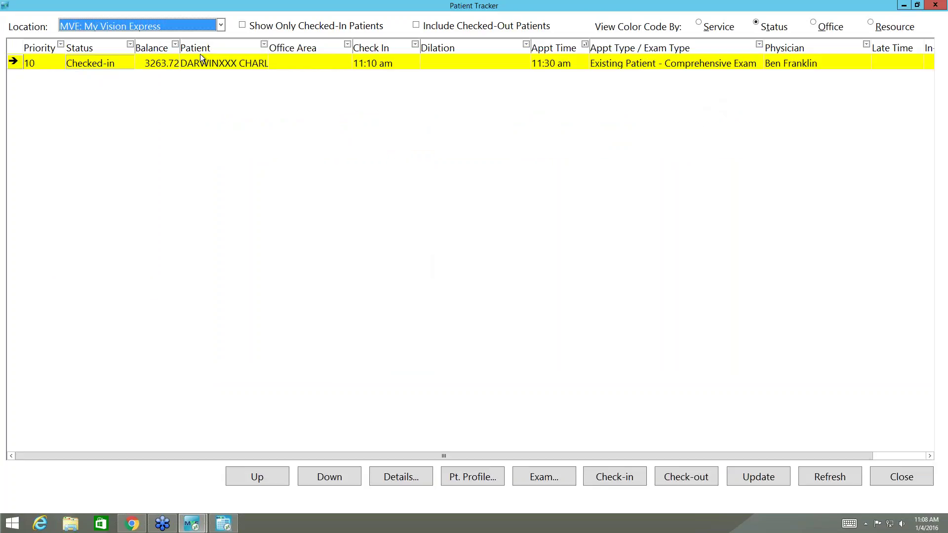
pyautogui.moveTo(263, 62)
# Review the status choices for the patient's row in the Patient Tracker, keeping Checked-in
pyautogui.click(119, 65)
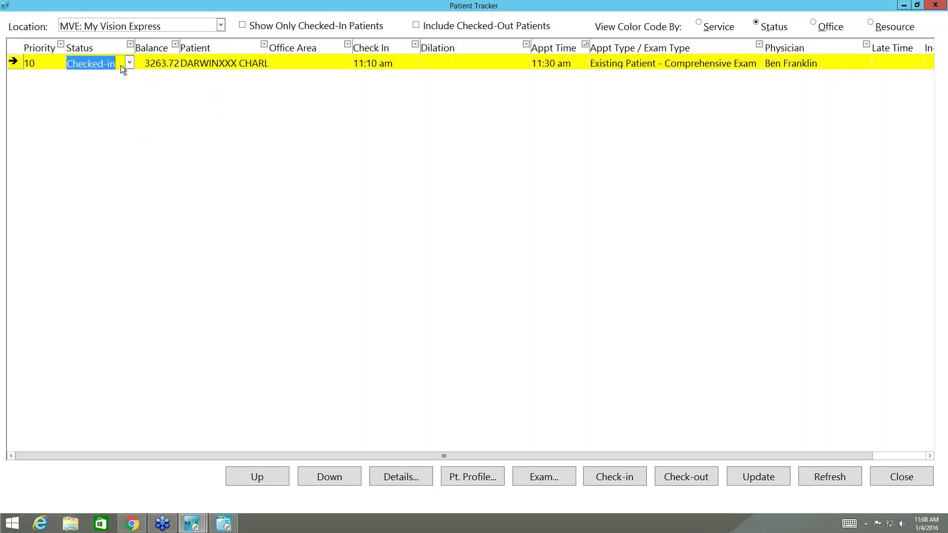
pyautogui.click(129, 62)
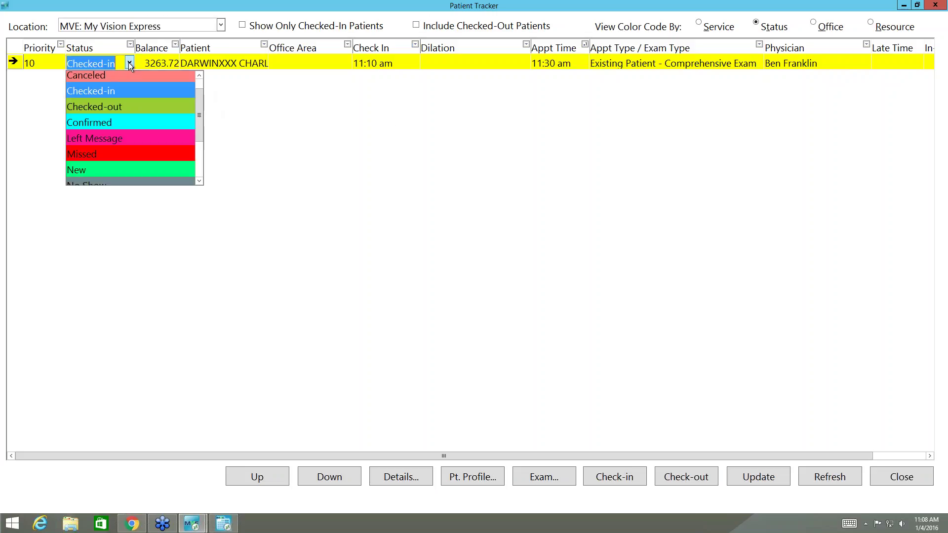
pyautogui.click(114, 92)
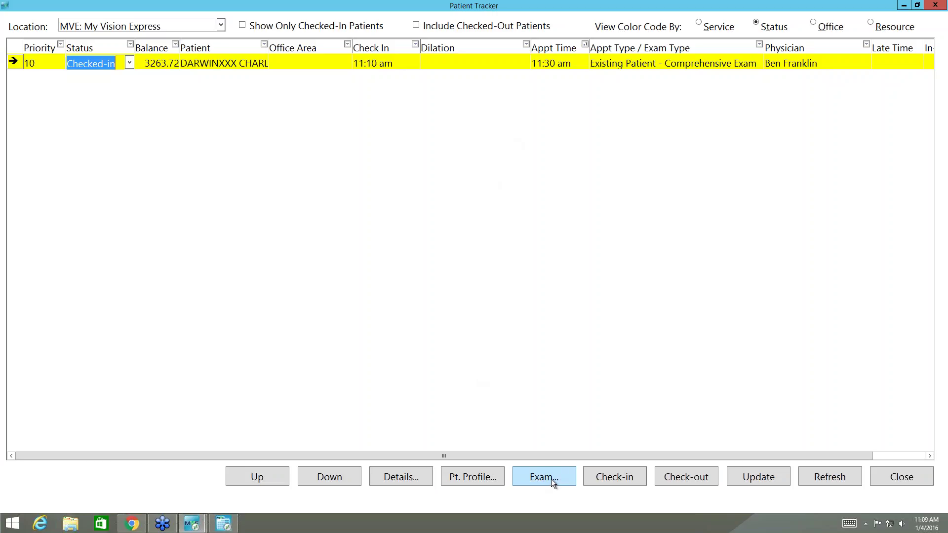
# Return to the calendar, inspect the 11:30 AM appointment's details and its Exam option, and close it without changes
pyautogui.click(191, 524)
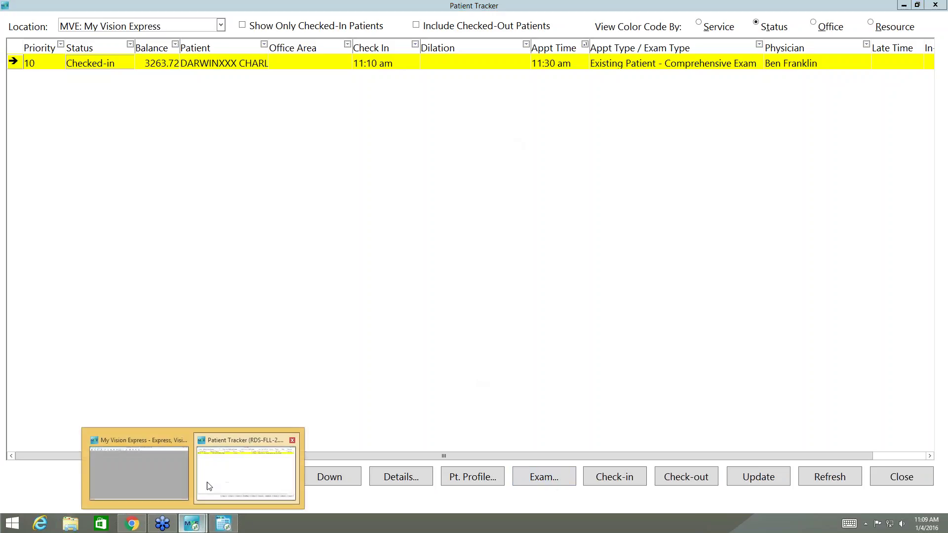
pyautogui.click(141, 464)
pyautogui.click(224, 523)
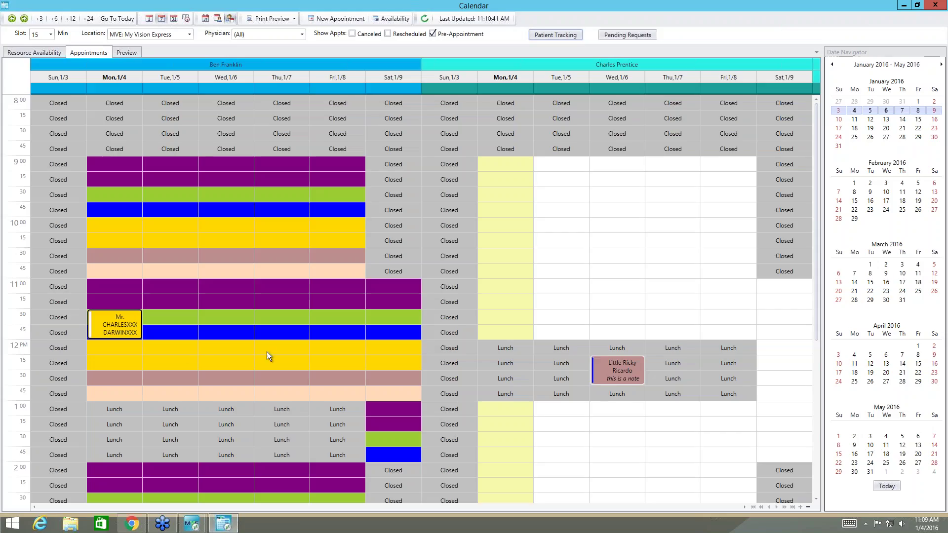
pyautogui.doubleClick(110, 317)
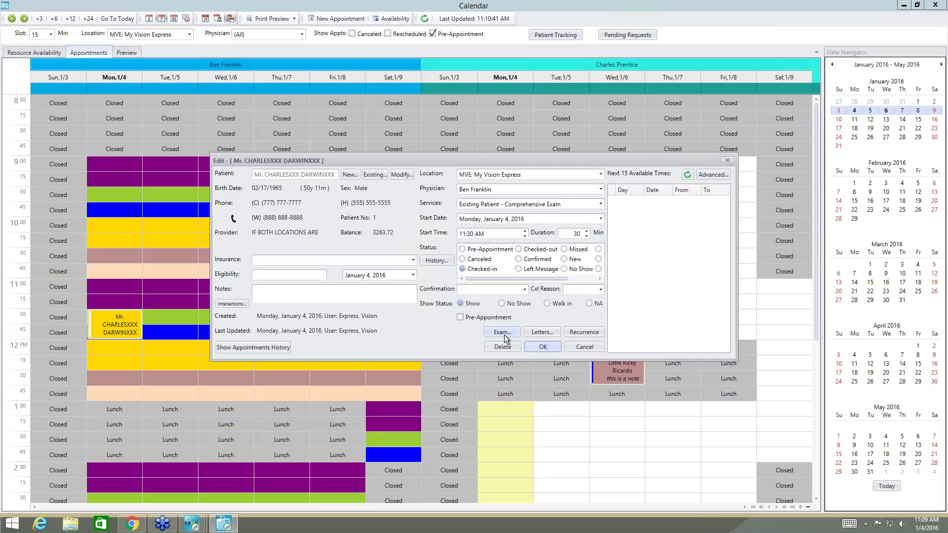
pyautogui.click(580, 348)
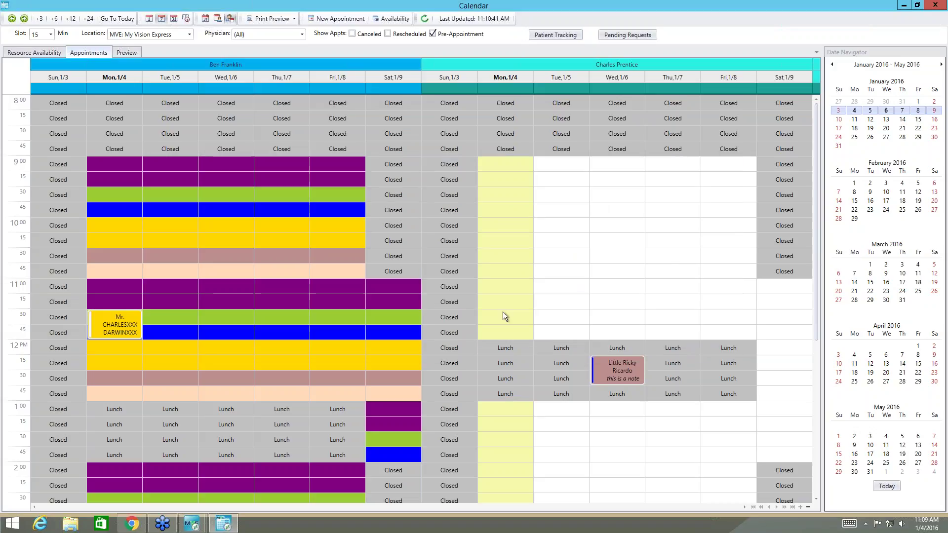
# Minimize the calendar and bring the Patient Tracker back to the front
pyautogui.click(904, 5)
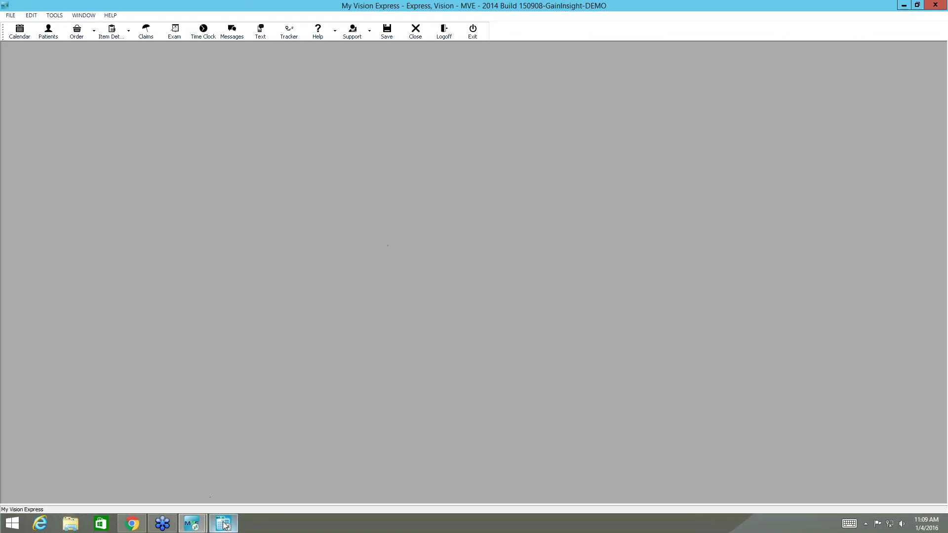
pyautogui.moveTo(202, 527)
pyautogui.click(247, 464)
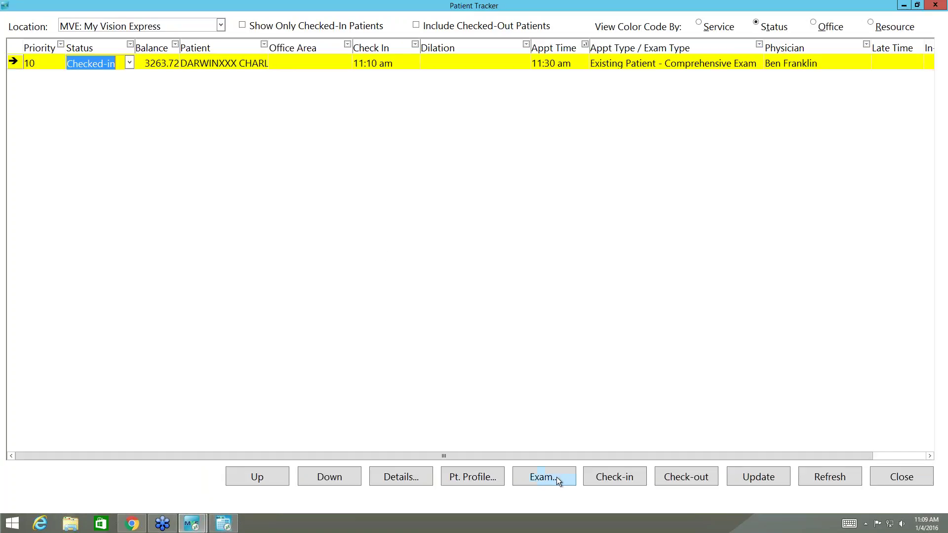
pyautogui.click(904, 6)
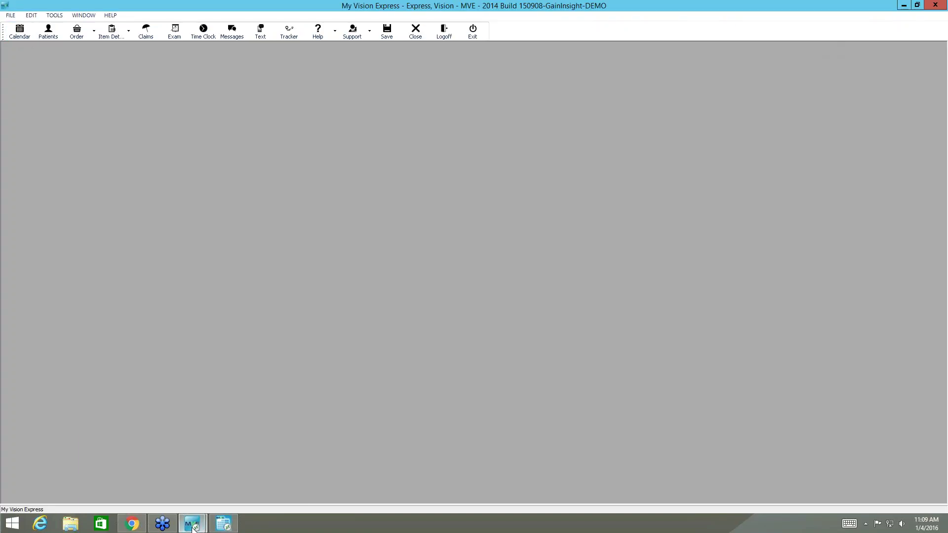
pyautogui.moveTo(192, 524)
pyautogui.click(223, 499)
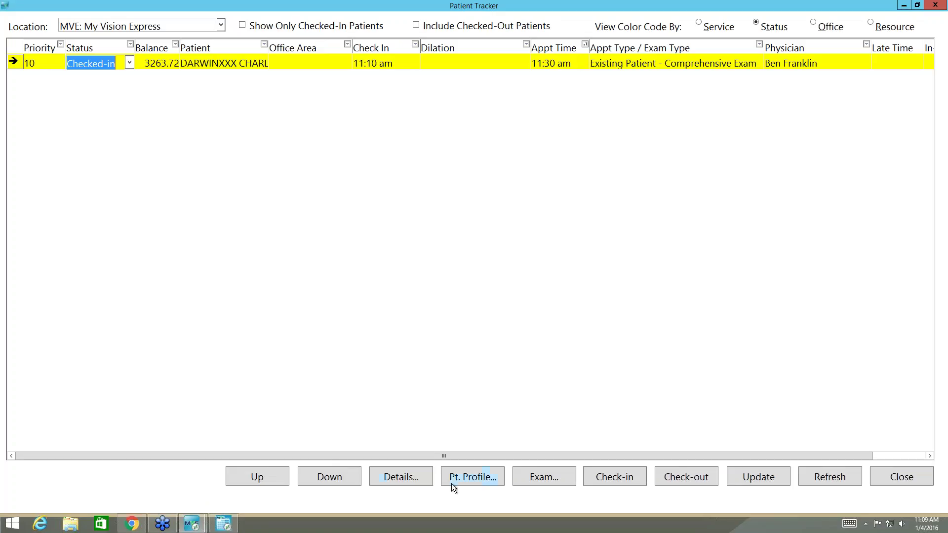
# Open the patient's profile from the tracker, view the exam history, and close the profile
pyautogui.click(483, 477)
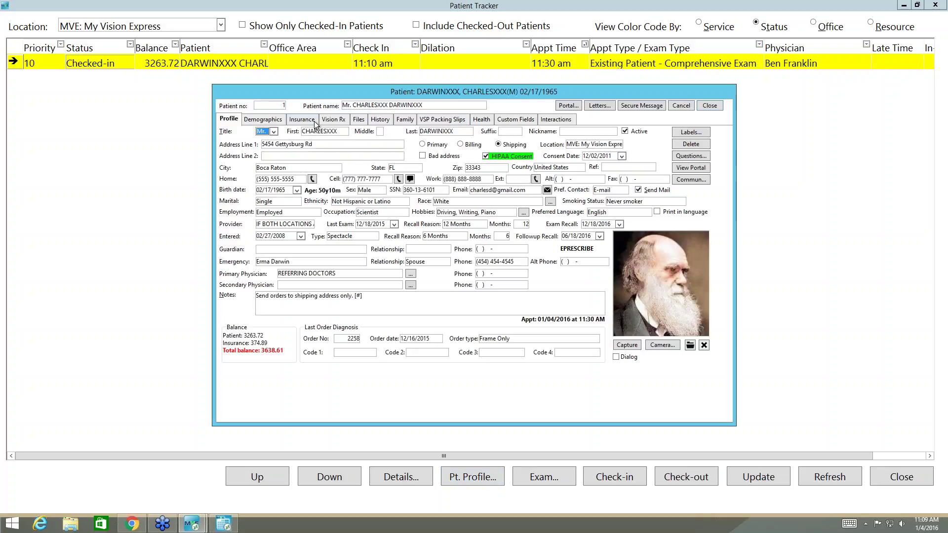
pyautogui.click(379, 119)
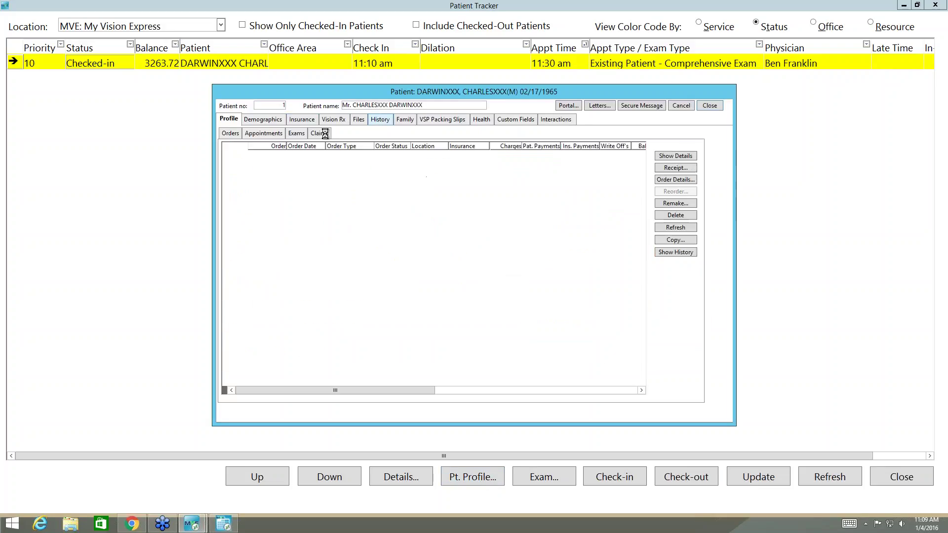
pyautogui.click(297, 133)
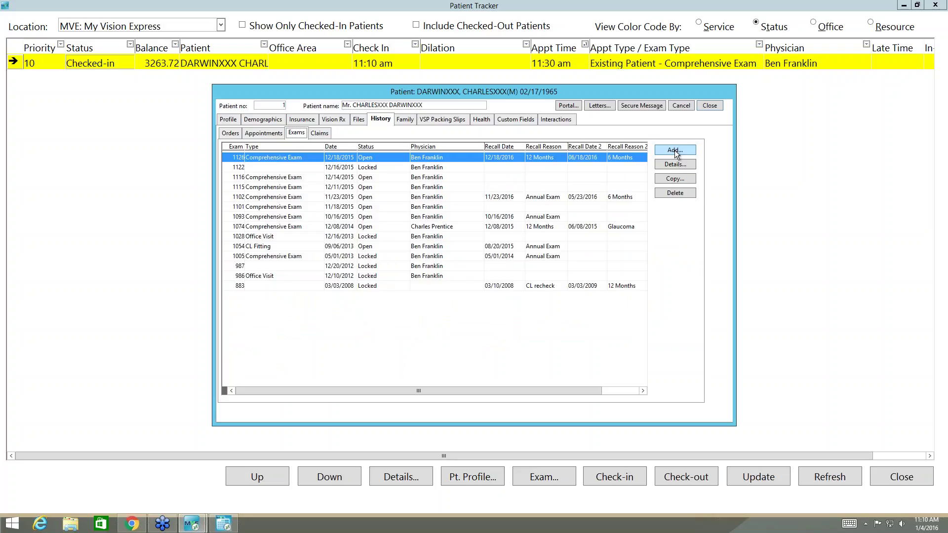
pyautogui.click(711, 106)
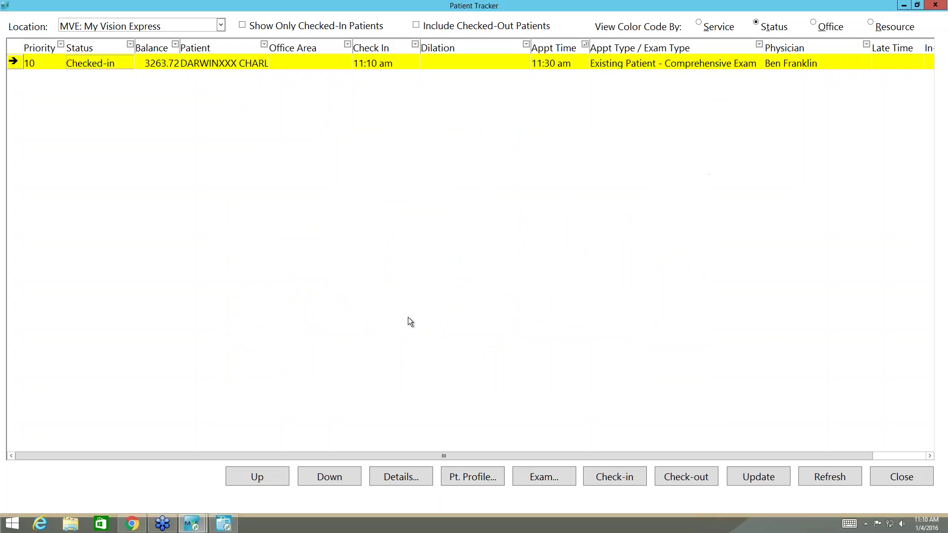
# Start an exam for the checked-in patient using the Ext. Patient comprehensive exam template
pyautogui.click(544, 476)
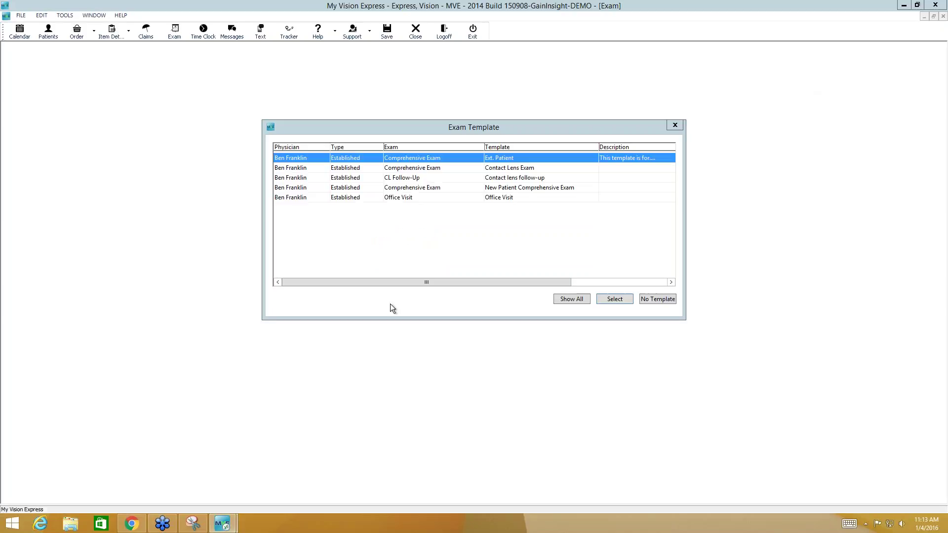
pyautogui.click(616, 299)
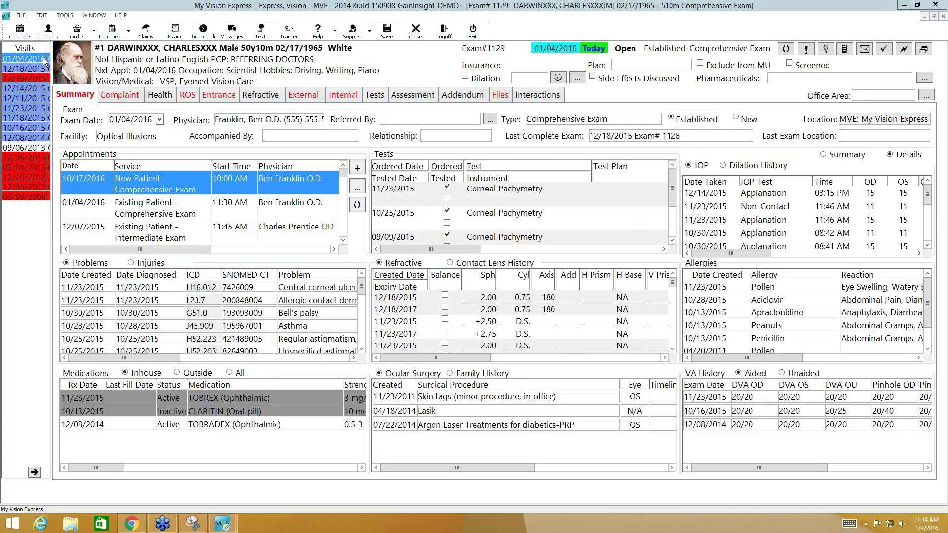
# Review the patient's health records in the exam, covering medications, allergies, problems and family history
pyautogui.click(163, 98)
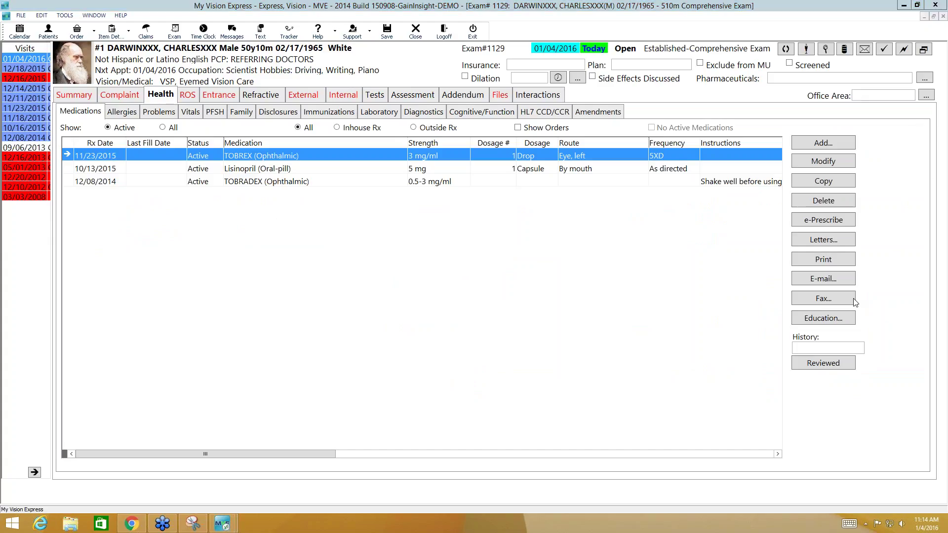
pyautogui.click(131, 114)
pyautogui.click(160, 114)
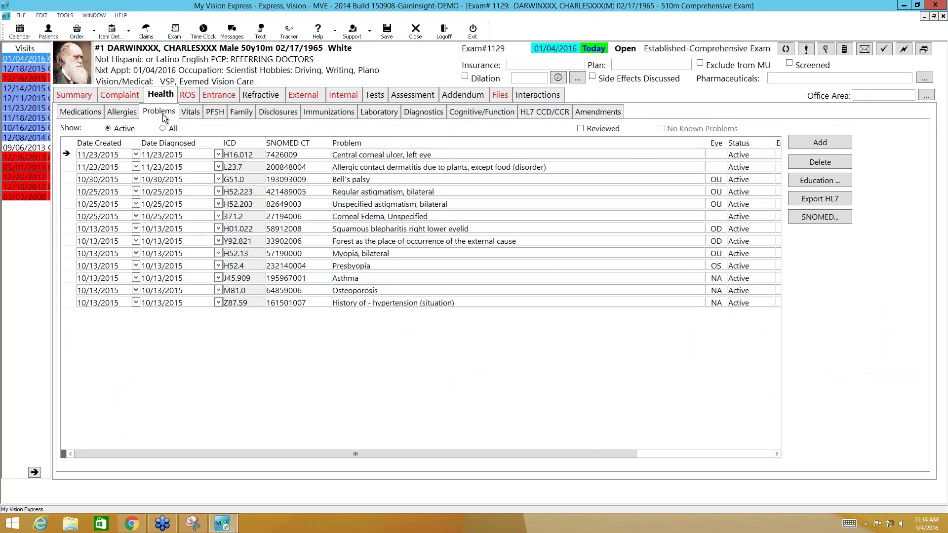
pyautogui.click(249, 113)
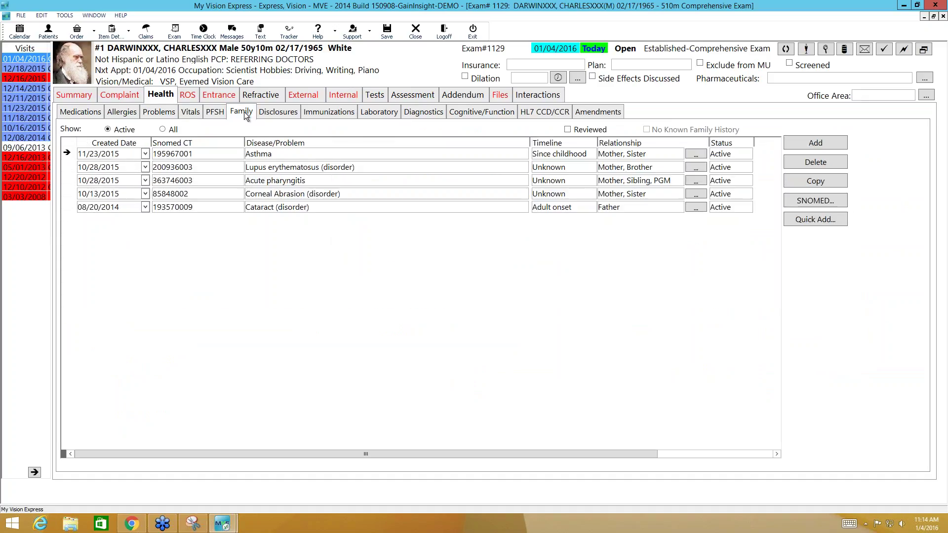
pyautogui.click(83, 114)
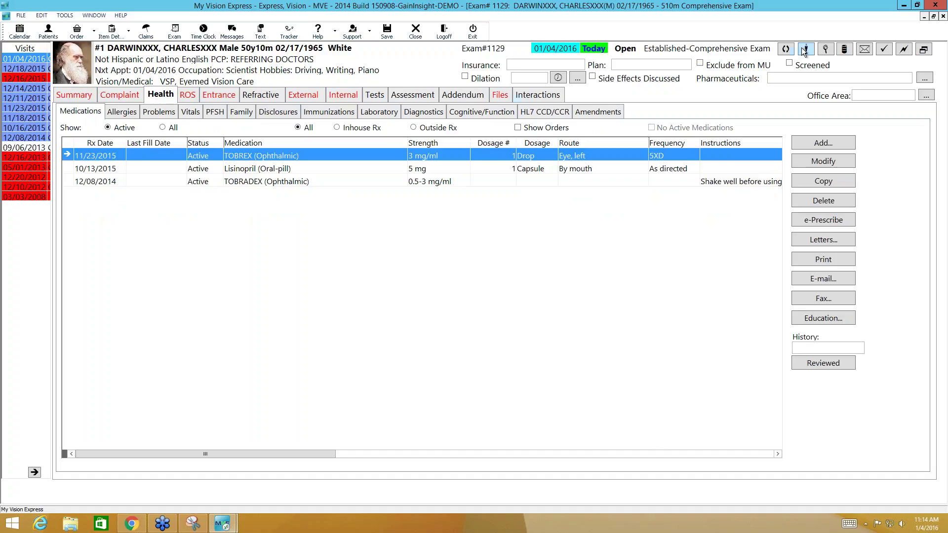
# Review the medications, allergies, problems and family history in the patient's profile, and close the profile
pyautogui.click(805, 51)
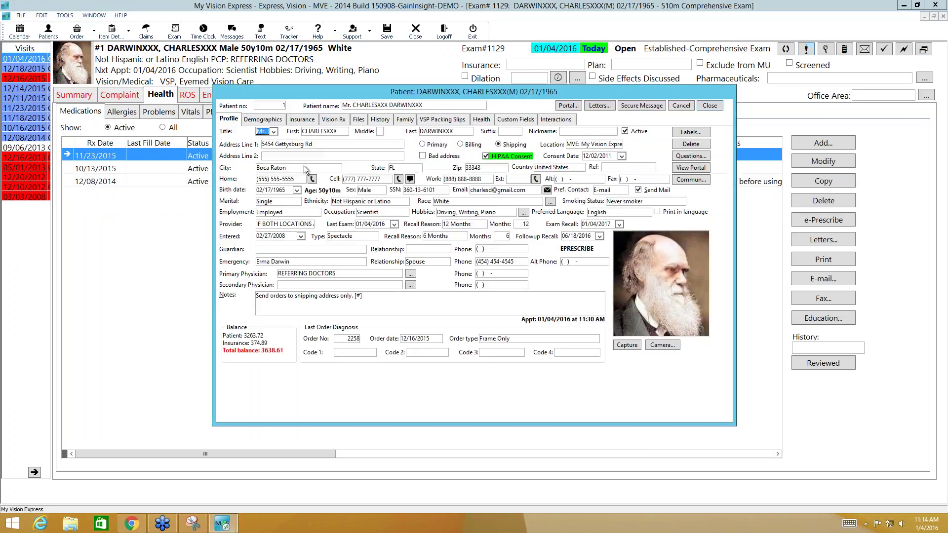
pyautogui.click(482, 121)
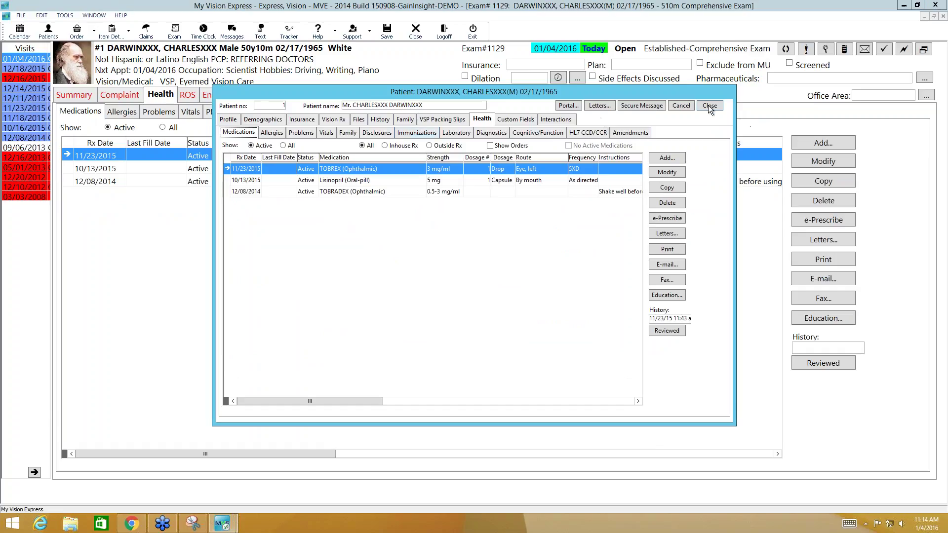
pyautogui.click(272, 132)
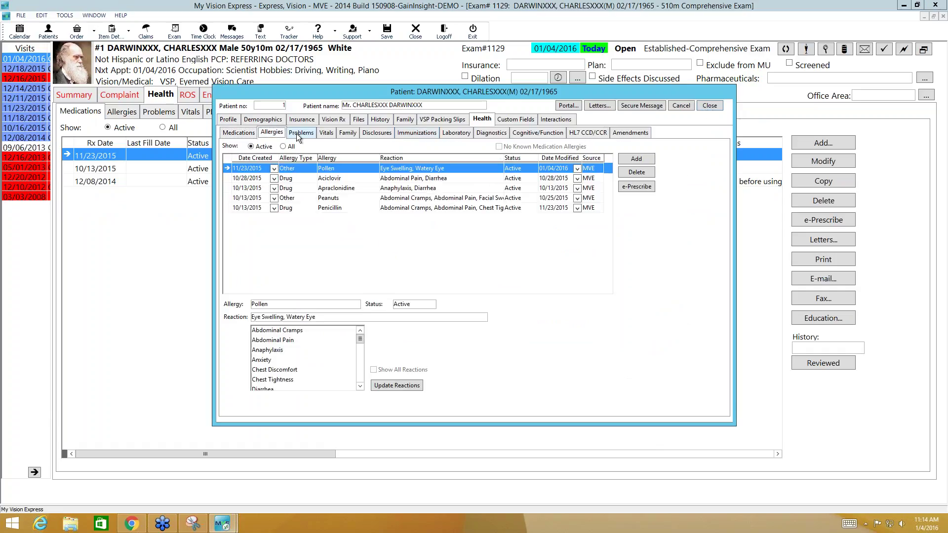
pyautogui.click(296, 133)
pyautogui.click(346, 133)
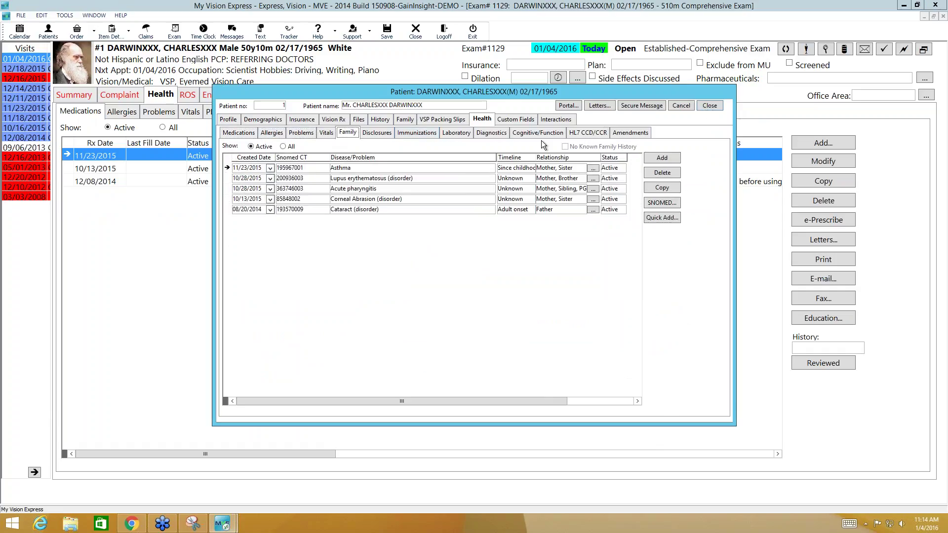
pyautogui.click(702, 108)
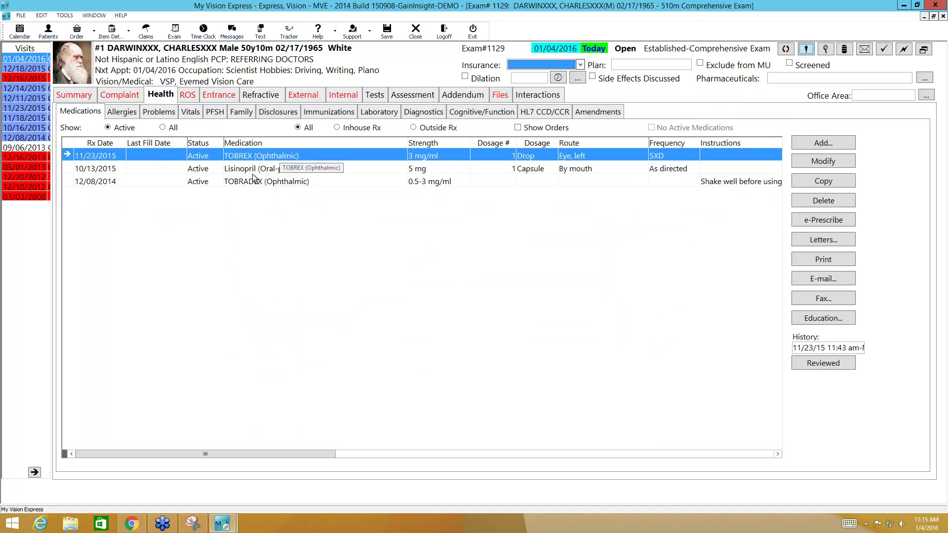
# Add TYLENOL ALLERGY SINUS CAPLET (Oral-pill) 500-2-30 mg to the exam's medications, searching all medications for "tylenol" instead of favorites only
pyautogui.click(824, 142)
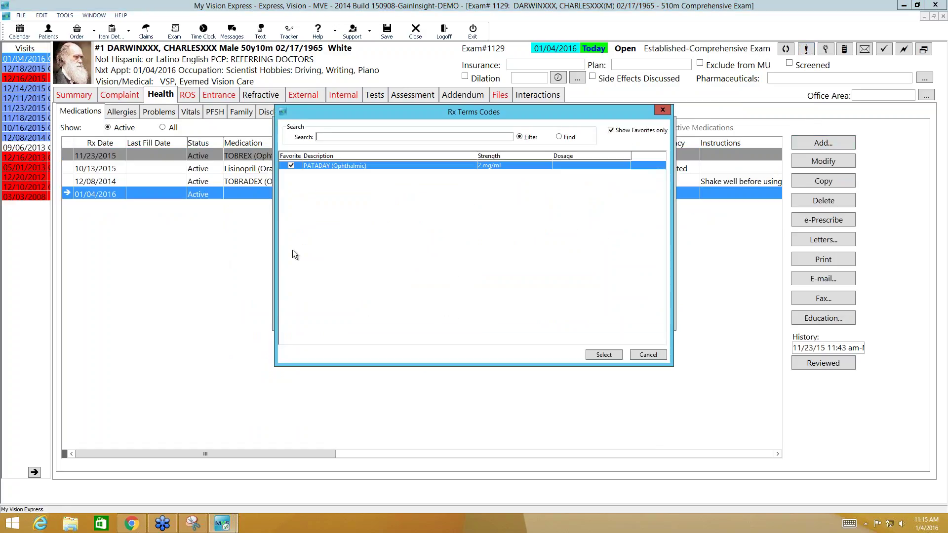
pyautogui.click(611, 130)
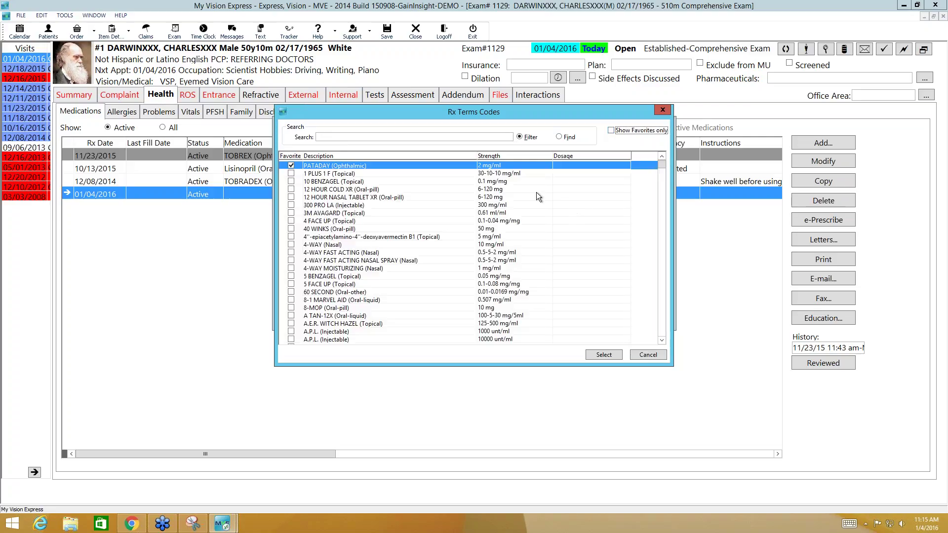
pyautogui.click(371, 137)
pyautogui.write('ty')
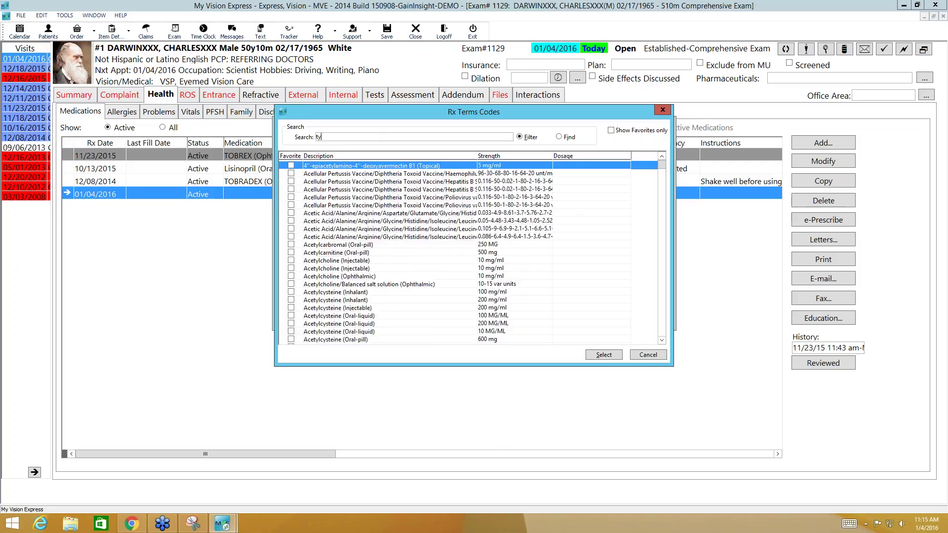
pyautogui.write('l')
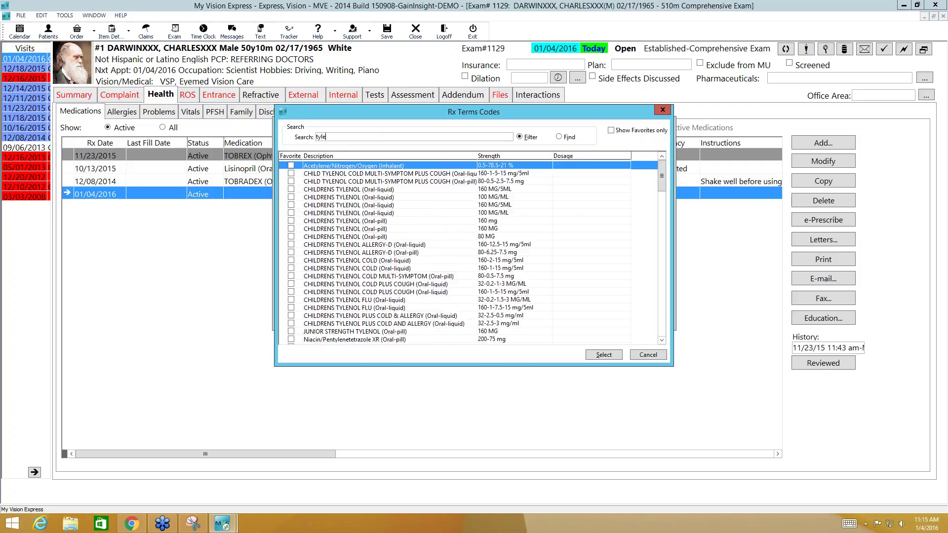
pyautogui.write('enol')
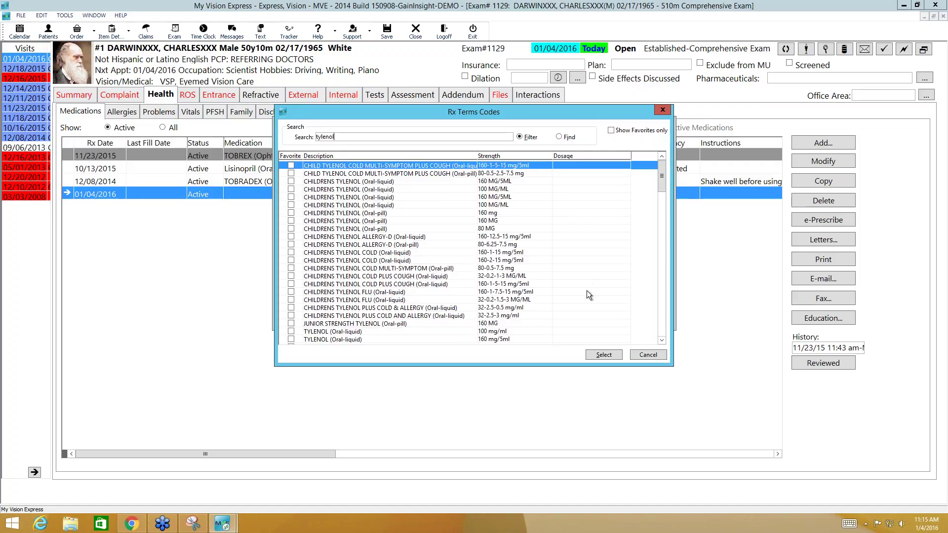
pyautogui.click(663, 334)
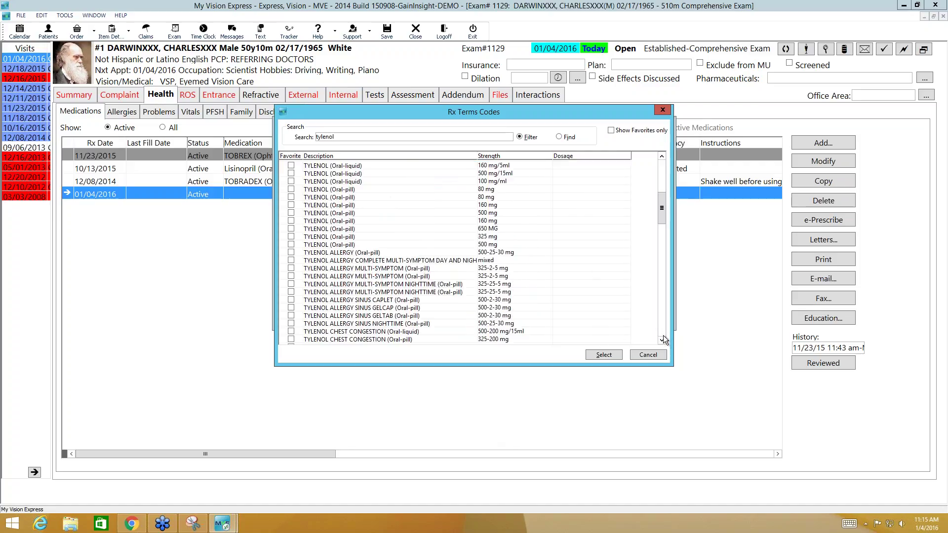
pyautogui.click(381, 300)
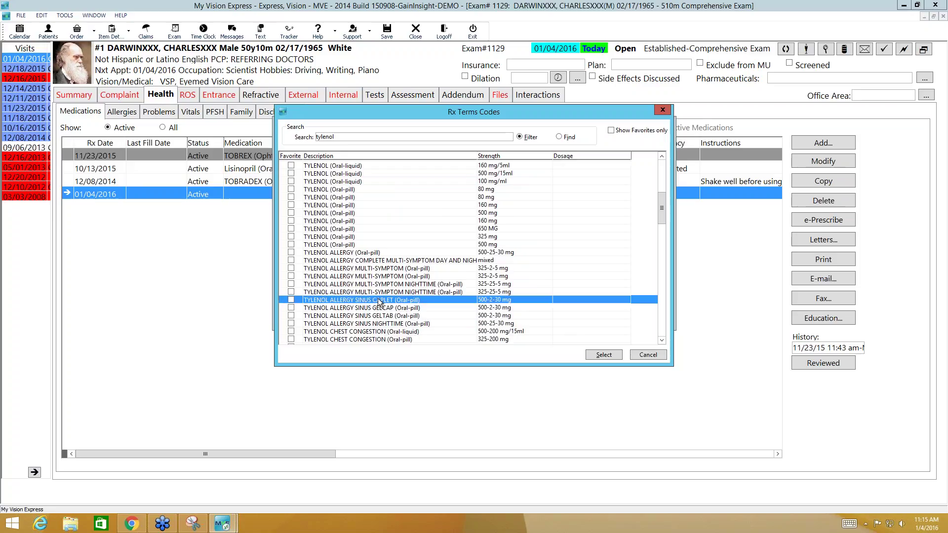
pyautogui.click(603, 354)
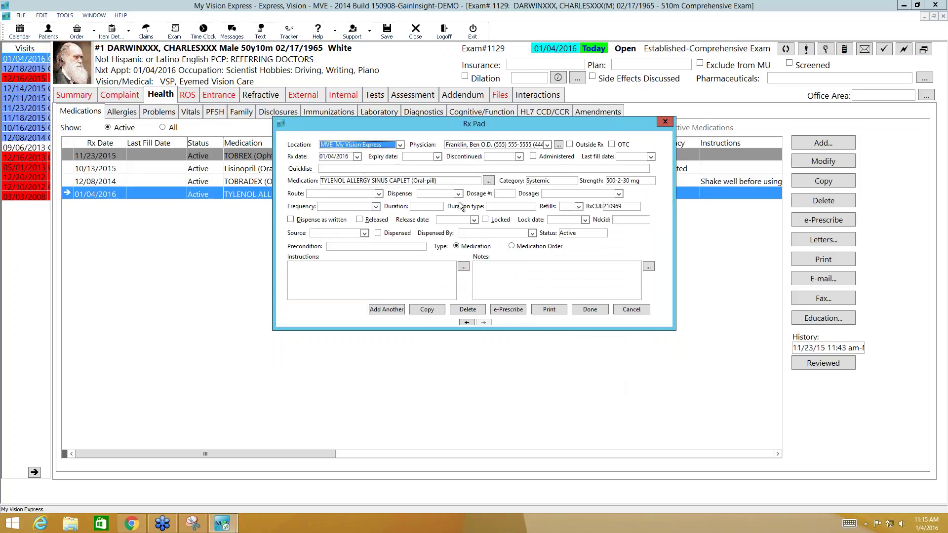
# Mark the Tylenol entry as Outside Rx and OTC, and finish the prescription form
pyautogui.click(570, 144)
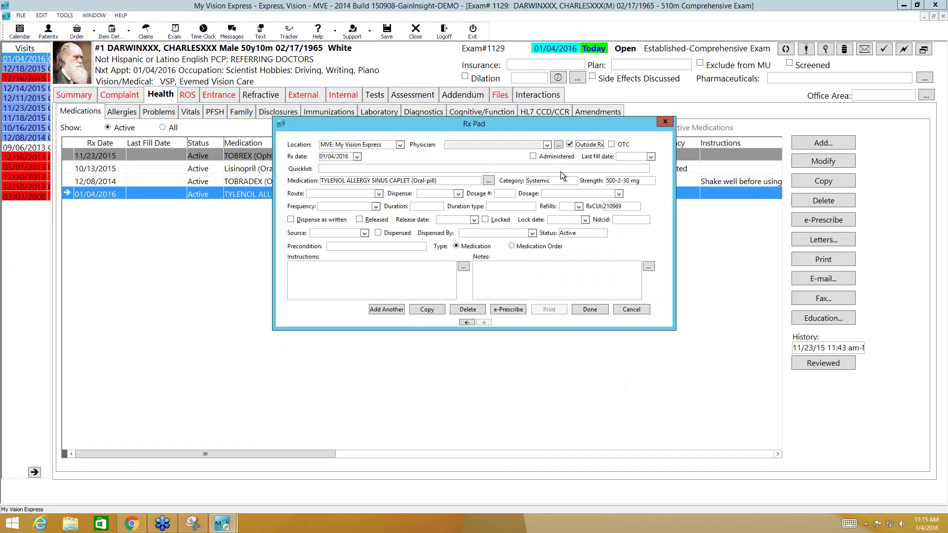
pyautogui.click(611, 144)
pyautogui.click(591, 310)
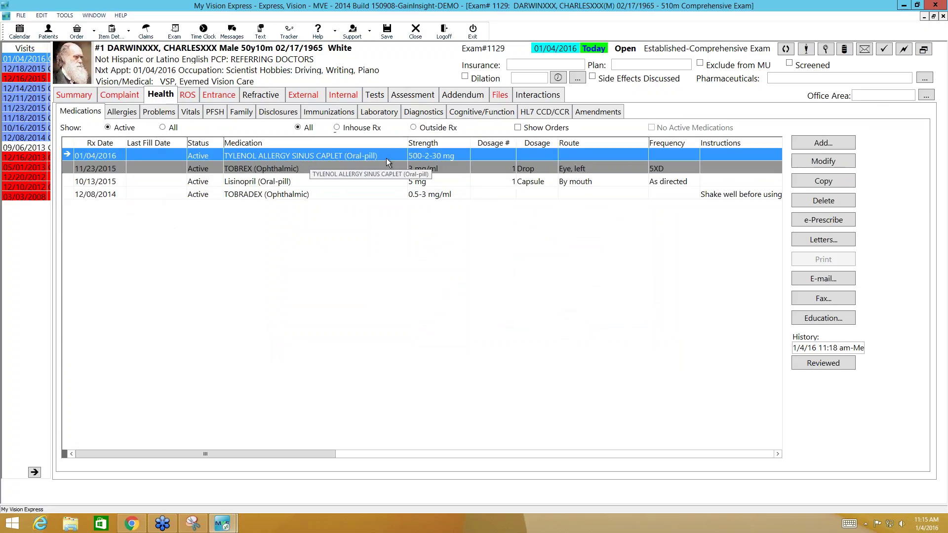
# View the allergies, and add "History of - diabetes mellitus (situation)" with ICD Z86.32 to the problems, searching the full list for "diab"
pyautogui.click(122, 112)
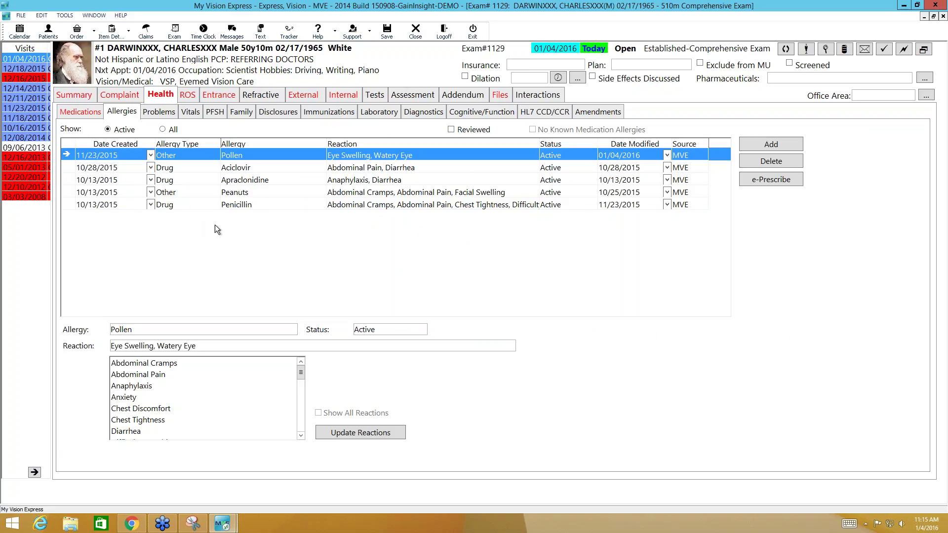
pyautogui.click(158, 114)
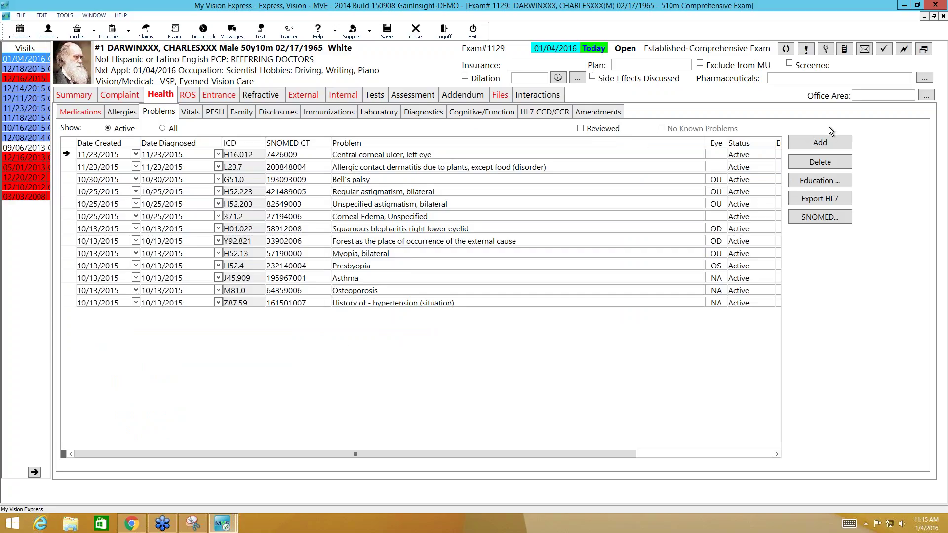
pyautogui.click(828, 143)
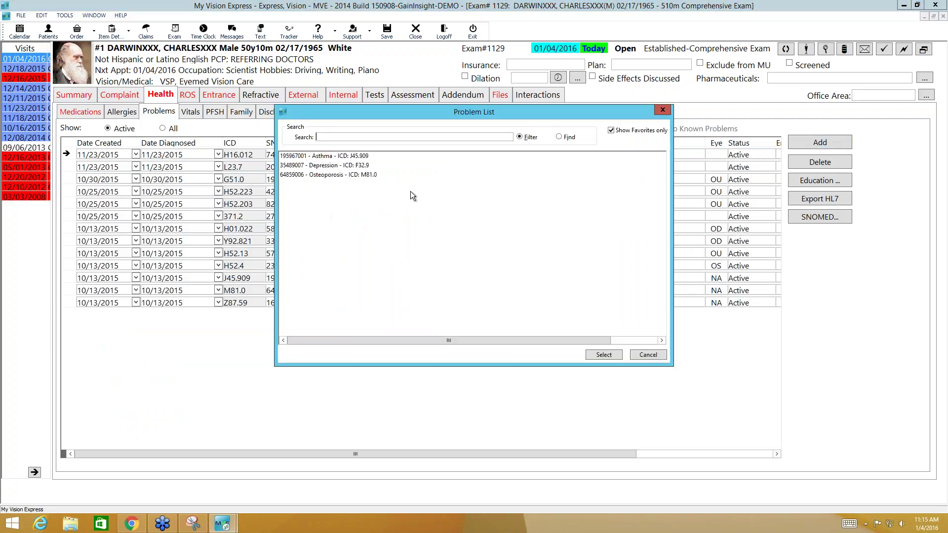
pyautogui.click(611, 130)
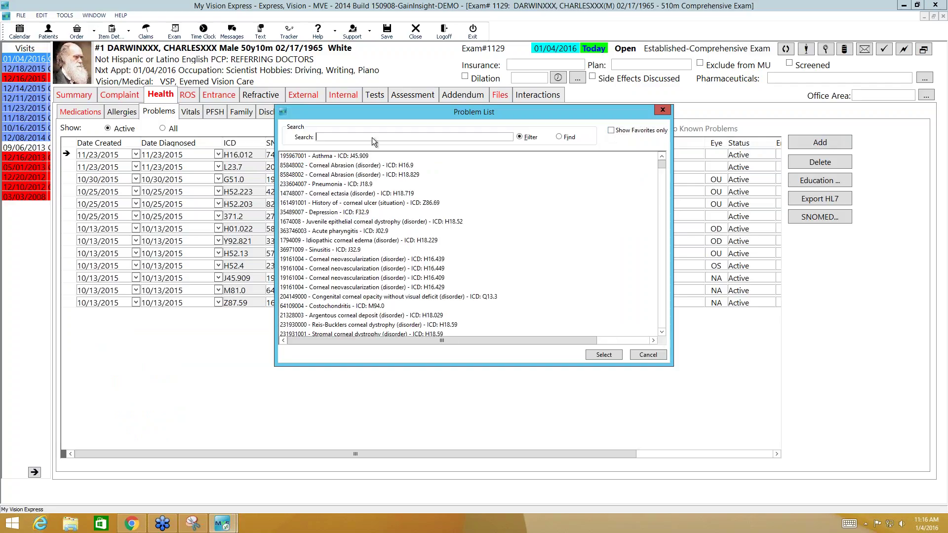
pyautogui.write('diab')
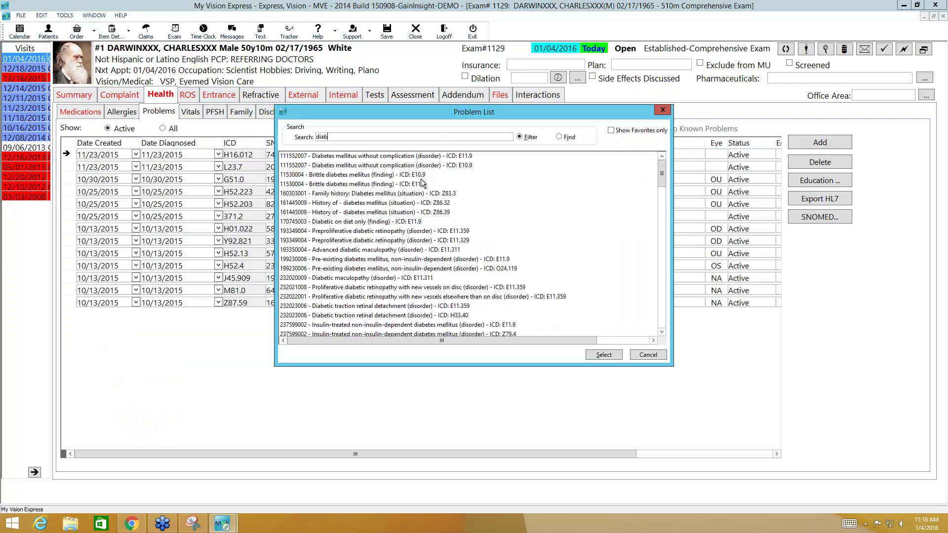
pyautogui.click(427, 203)
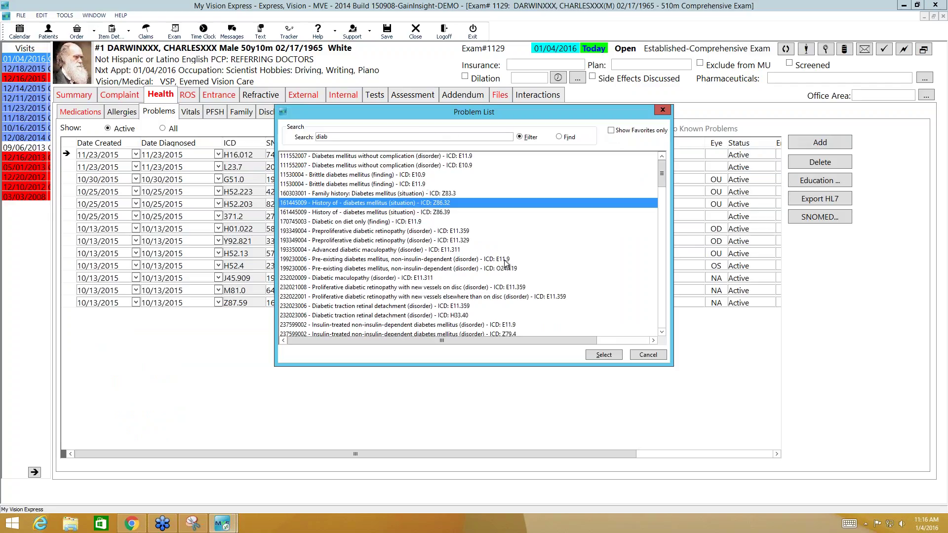
pyautogui.click(612, 356)
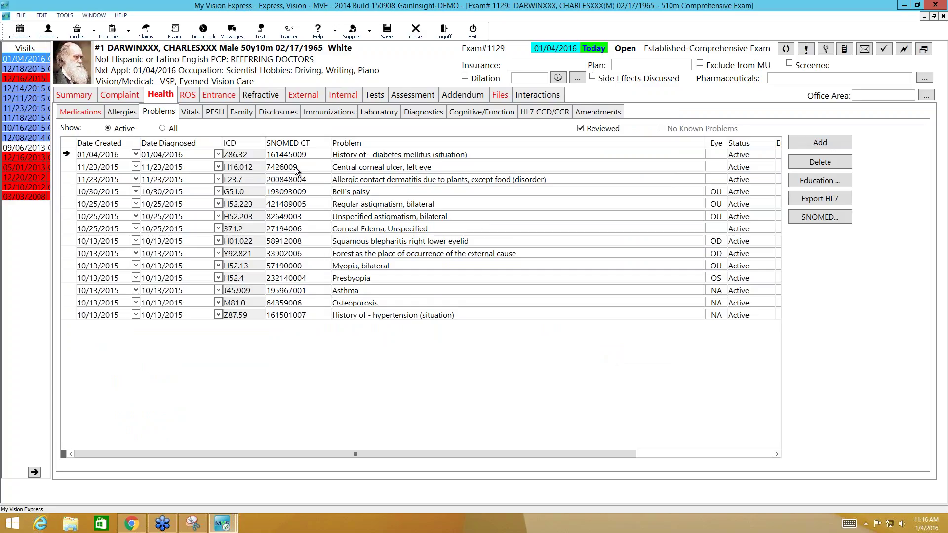
# Add a vitals record with blood pressure 121 over 82, arm Right and pulse 78
pyautogui.click(188, 114)
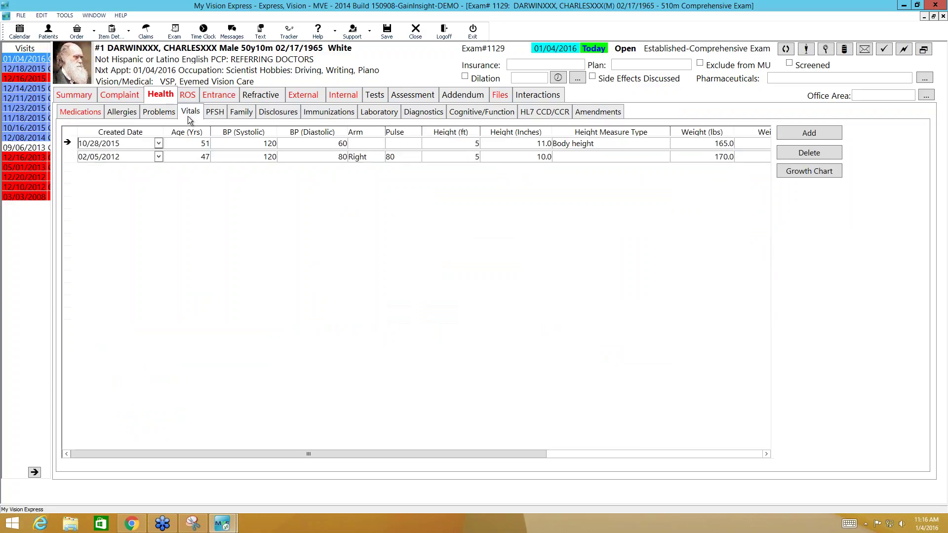
pyautogui.click(814, 136)
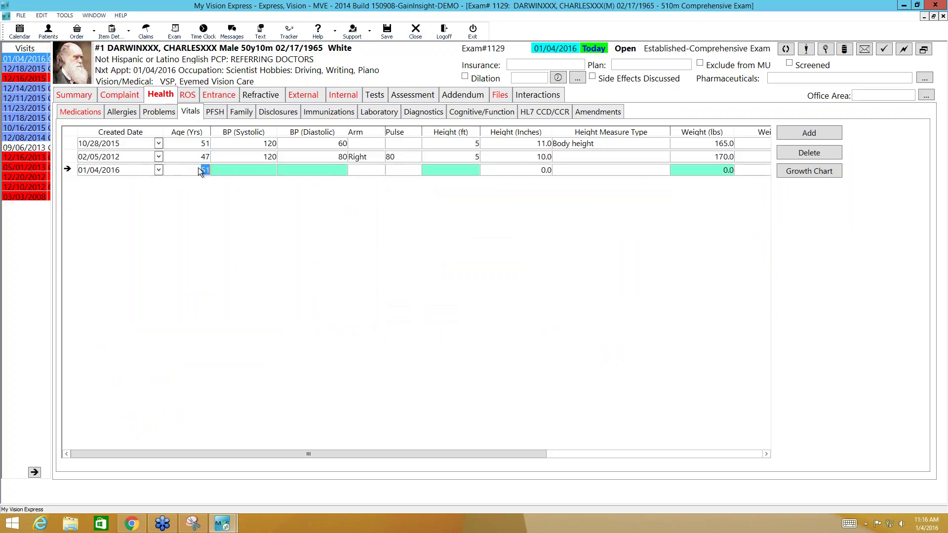
pyautogui.click(254, 169)
pyautogui.click(337, 172)
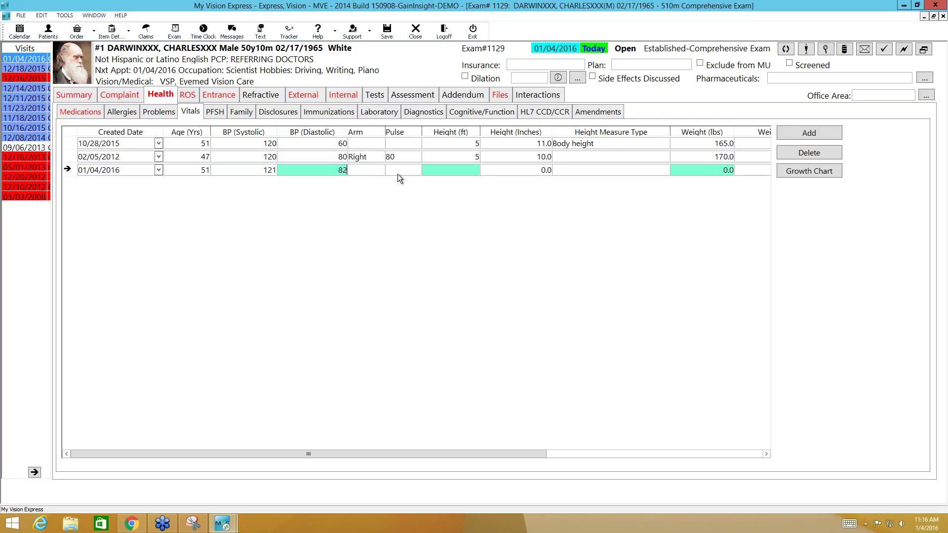
pyautogui.click(363, 172)
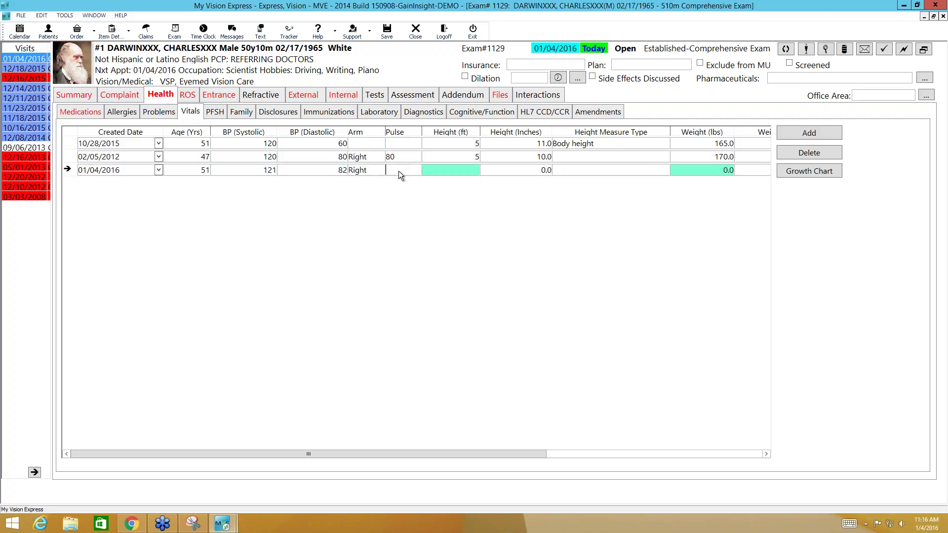
pyautogui.write('78')
# Complete the new vitals record with height 5 ft 10 in, height measure type Body height and weight 171 lbs
pyautogui.click(530, 173)
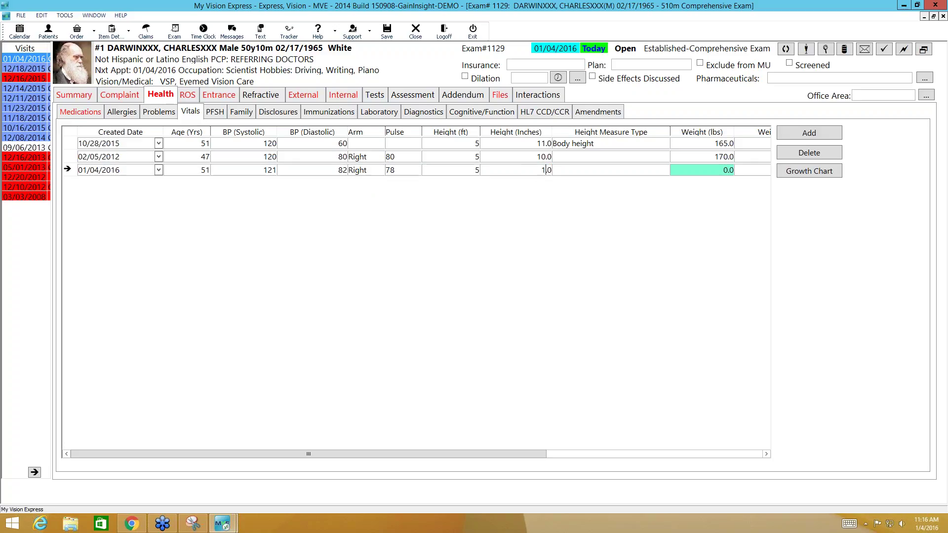
pyautogui.write('10')
pyautogui.click(586, 173)
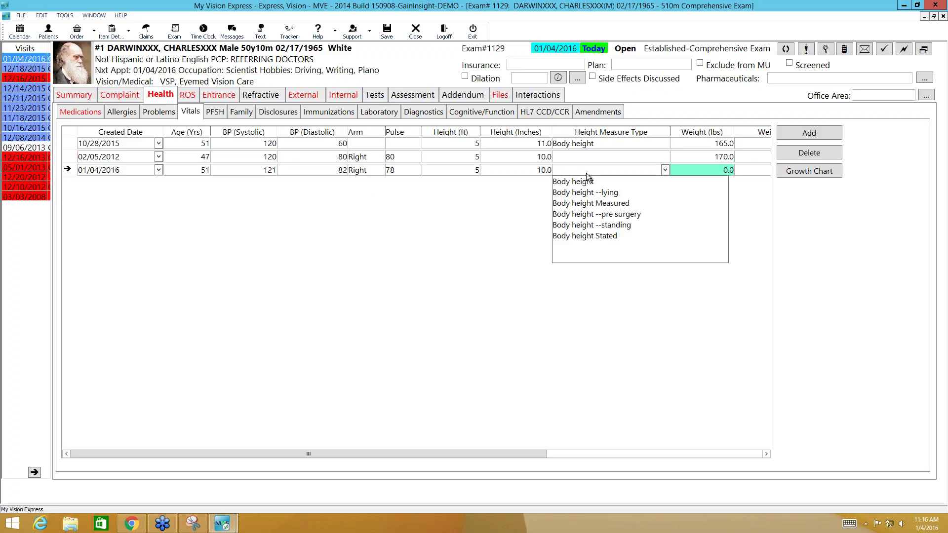
pyautogui.click(596, 182)
pyautogui.click(721, 171)
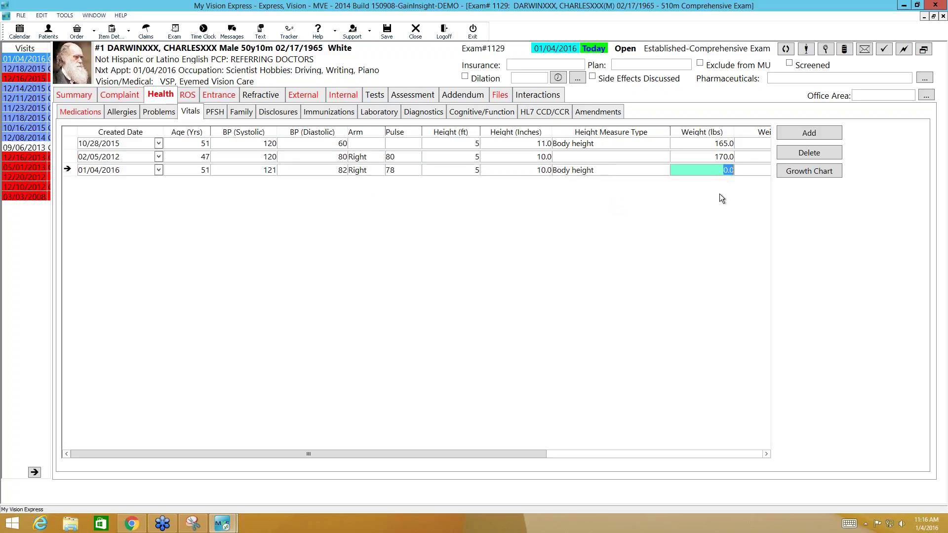
pyautogui.write('171')
# Check the calculated BMI of the new vitals record, and view the patient's family history
pyautogui.moveTo(547, 450); pyautogui.dragTo(758, 434)
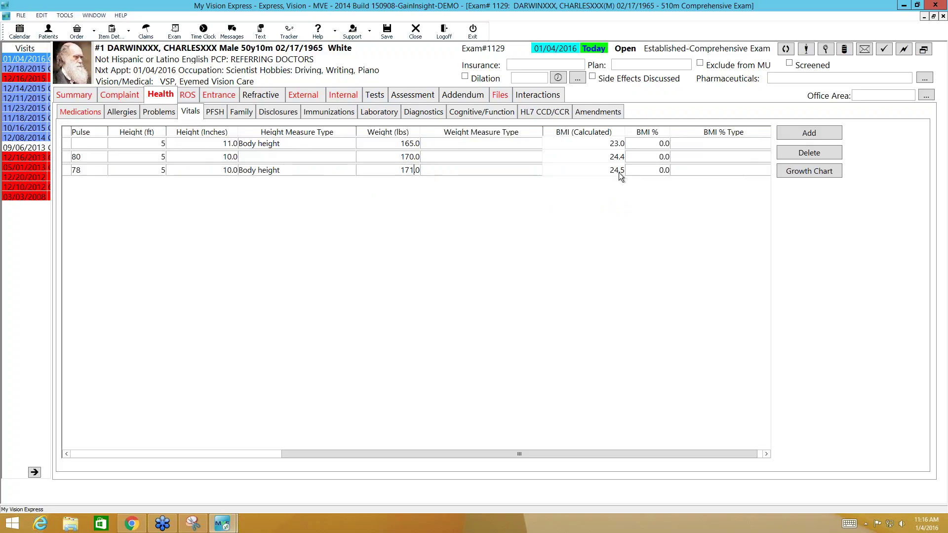
pyautogui.click(151, 455)
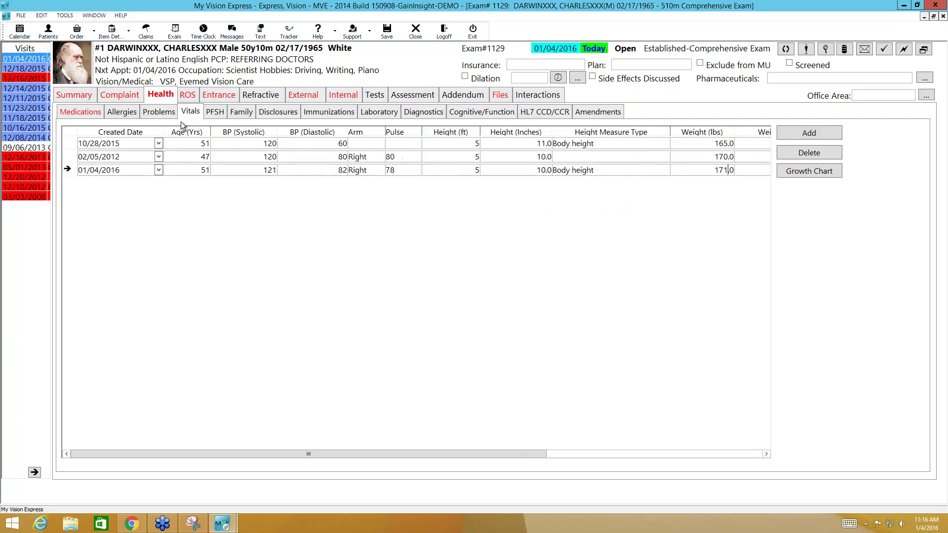
pyautogui.click(241, 111)
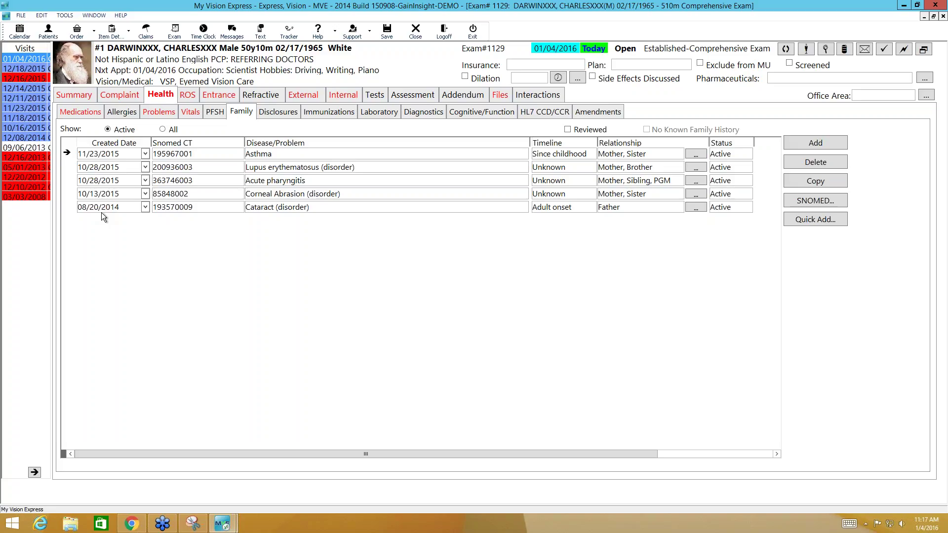
# Add a refractive record to the current exam with Rx type Presenting
pyautogui.click(254, 95)
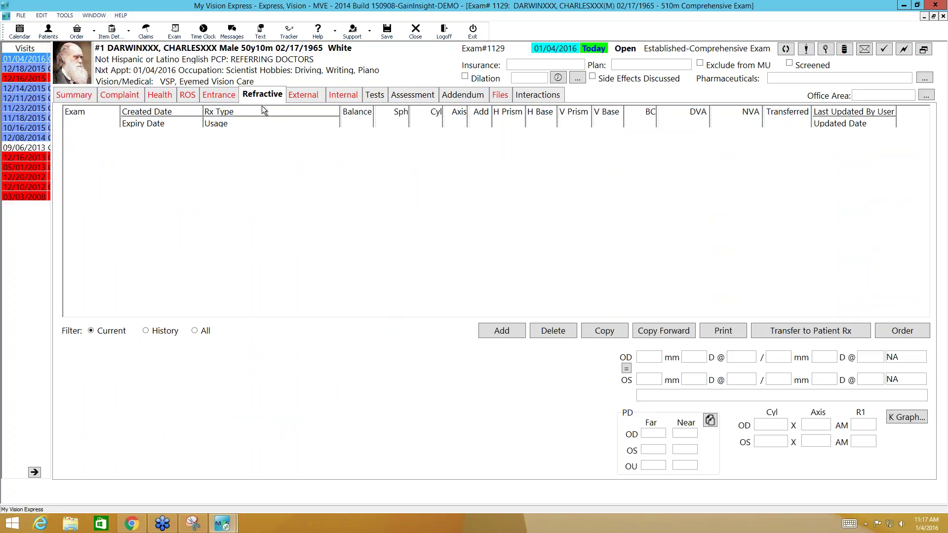
pyautogui.click(499, 330)
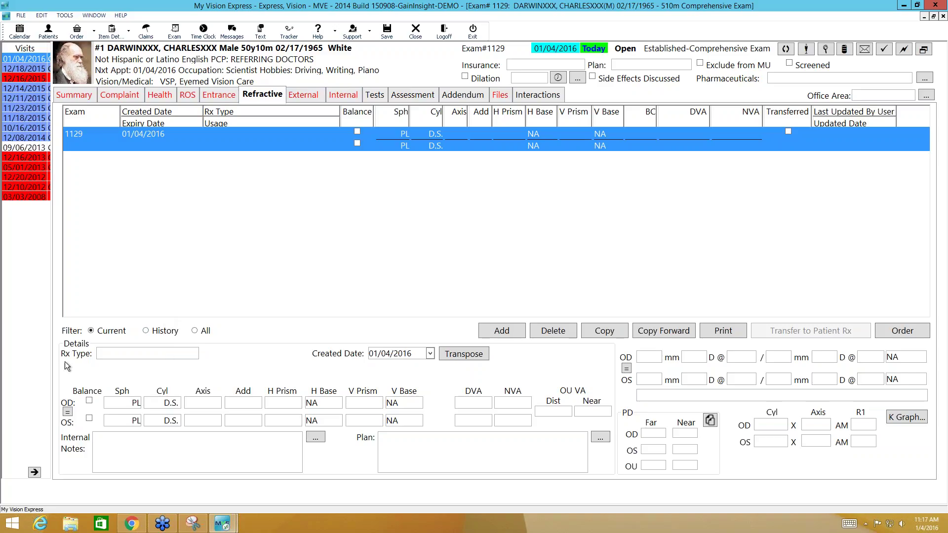
pyautogui.click(193, 354)
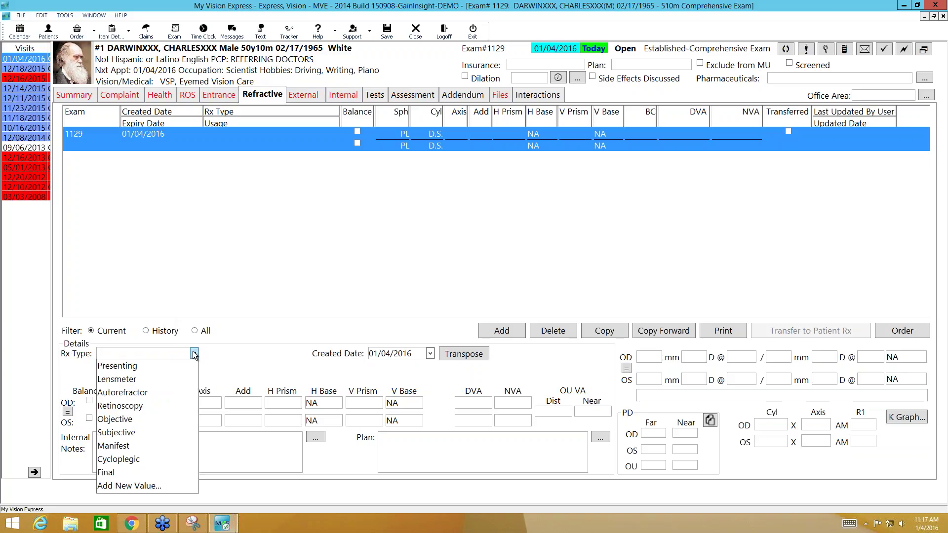
pyautogui.click(136, 366)
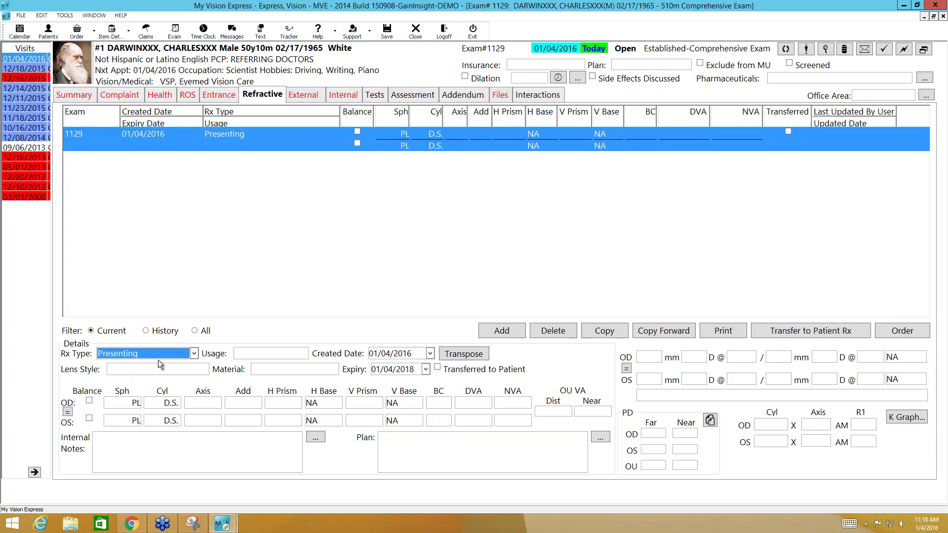
# Copy the 12/18/2015 Final distance Rx from the history into the current exam and set the copy's Rx type to Presenting
pyautogui.click(147, 331)
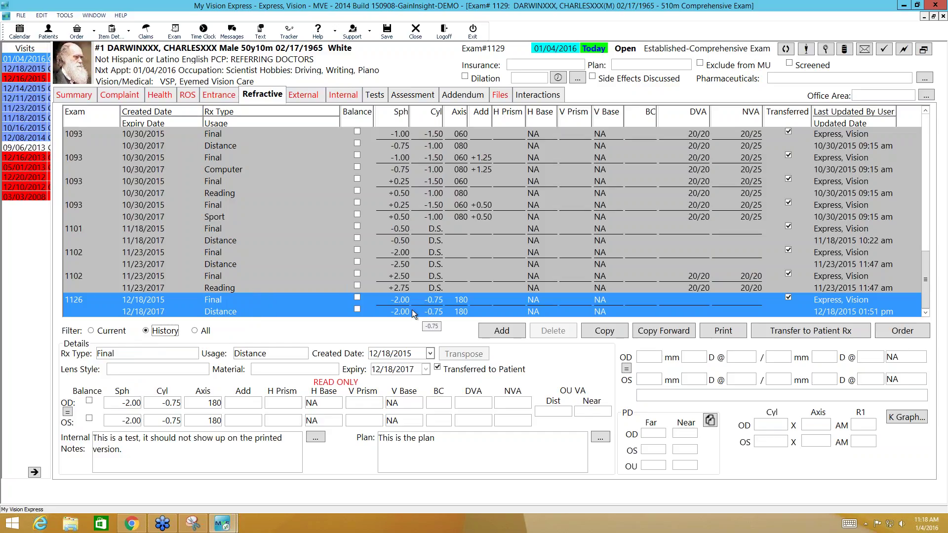
pyautogui.click(623, 335)
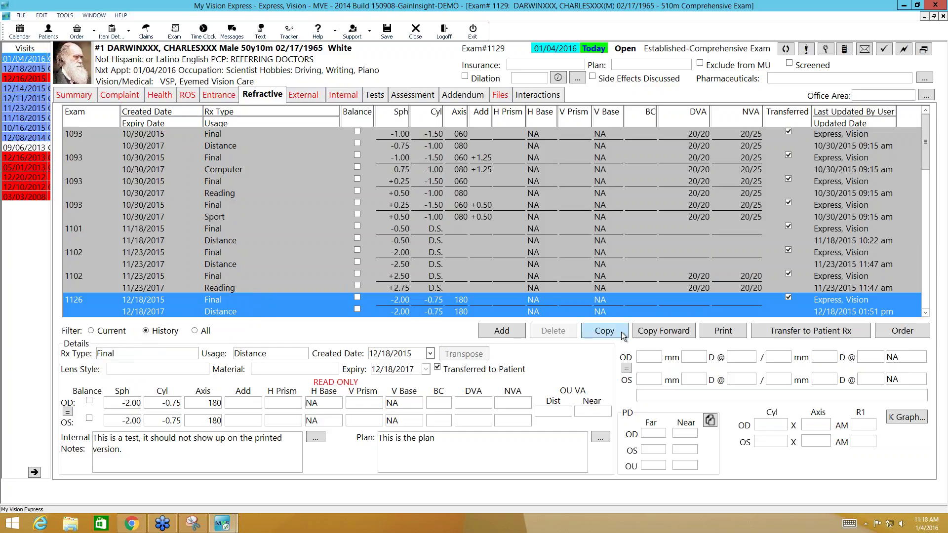
pyautogui.click(91, 331)
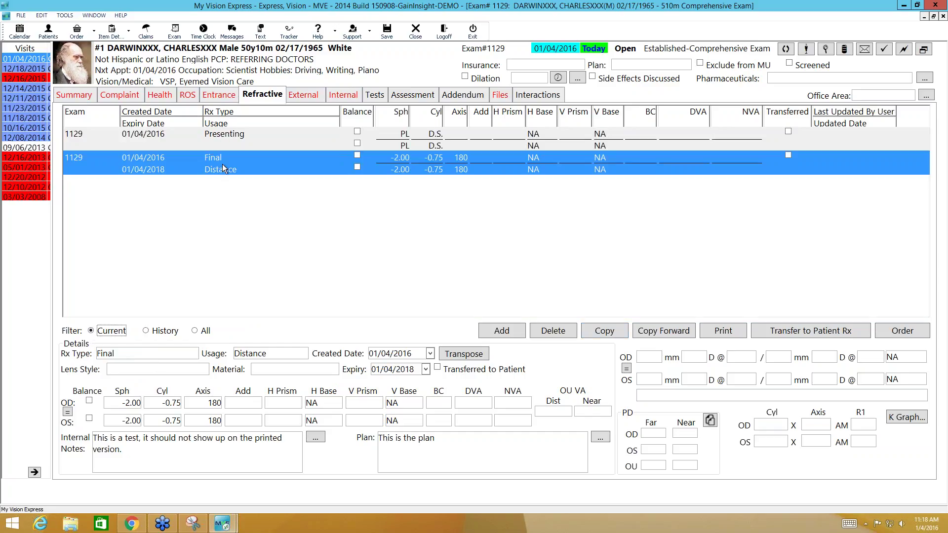
pyautogui.click(127, 353)
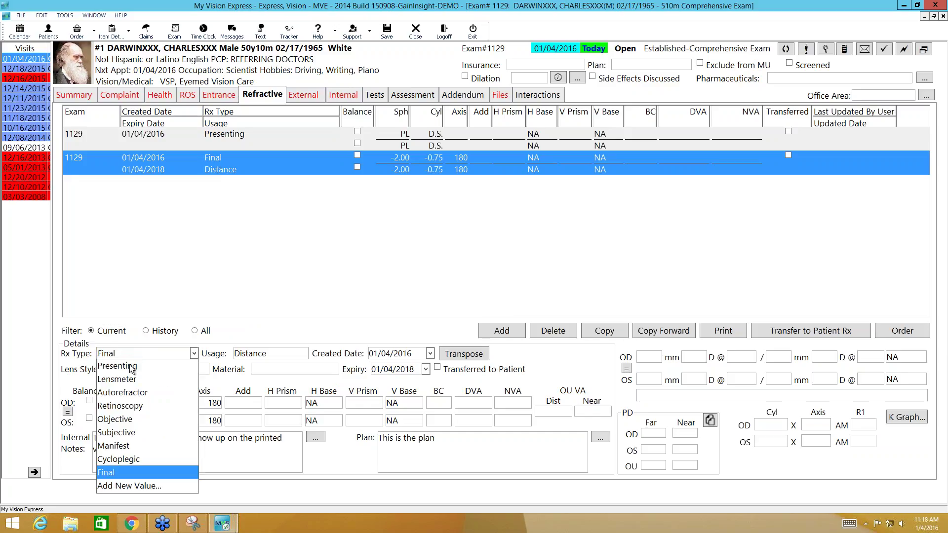
pyautogui.click(130, 365)
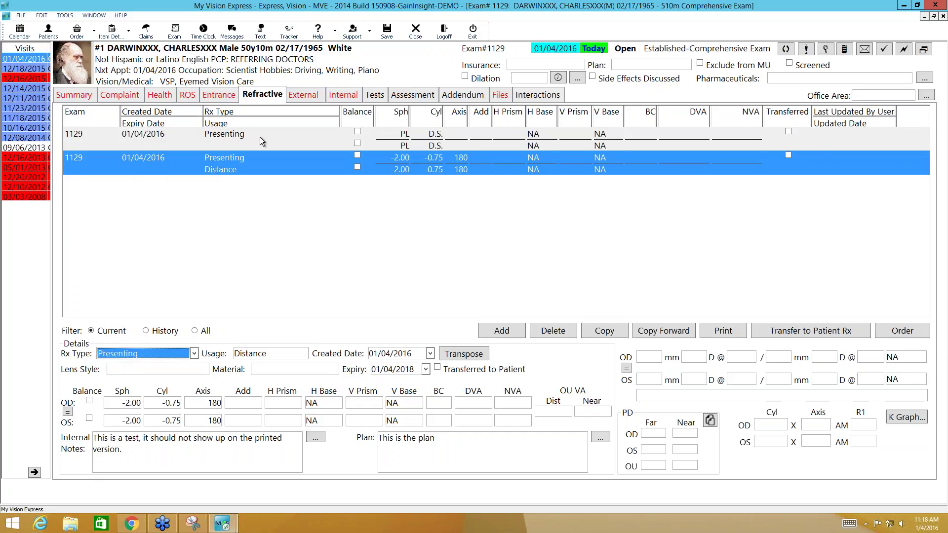
# Delete the plano Presenting record without a usage from the current exam's refractive records
pyautogui.click(257, 175)
pyautogui.click(552, 331)
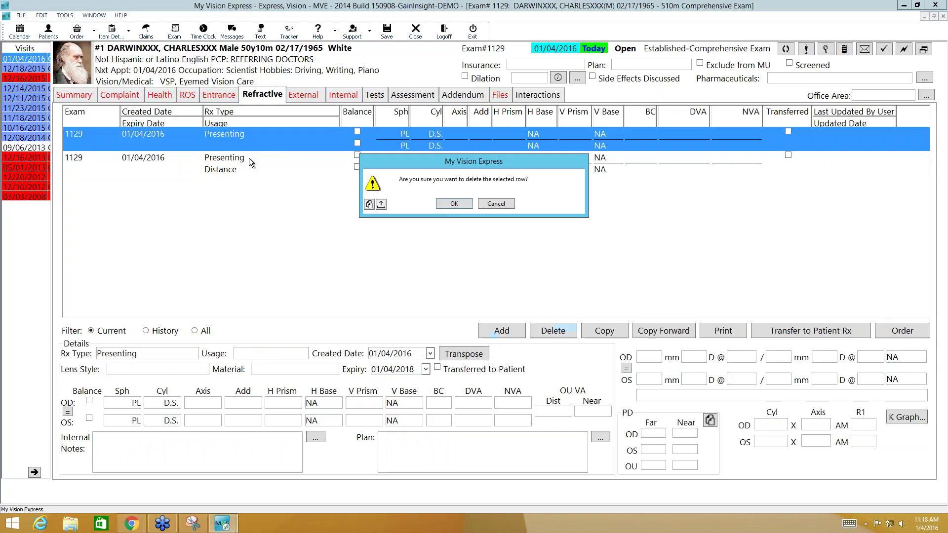
pyautogui.click(463, 204)
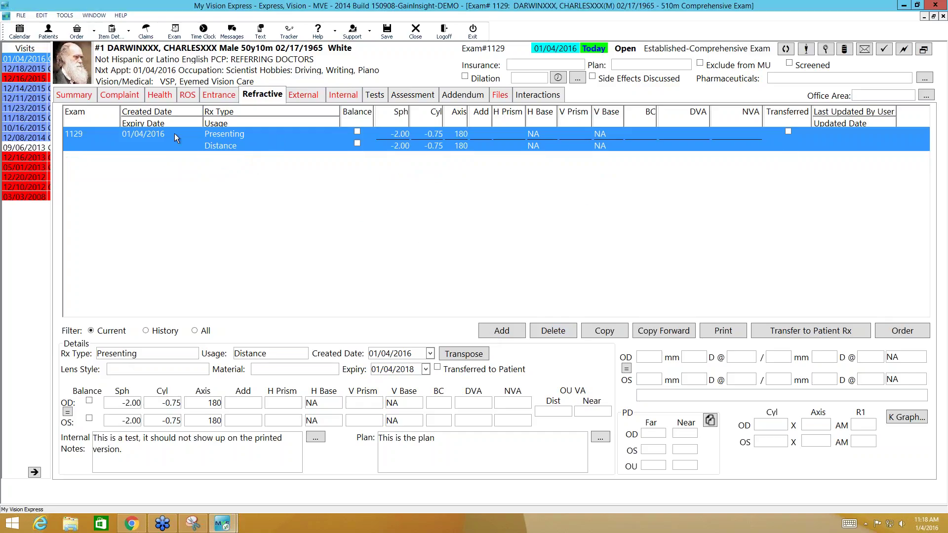
# Review the refractive history against the current exam's record, and reselect Presenting as the current record's Rx type
pyautogui.click(146, 330)
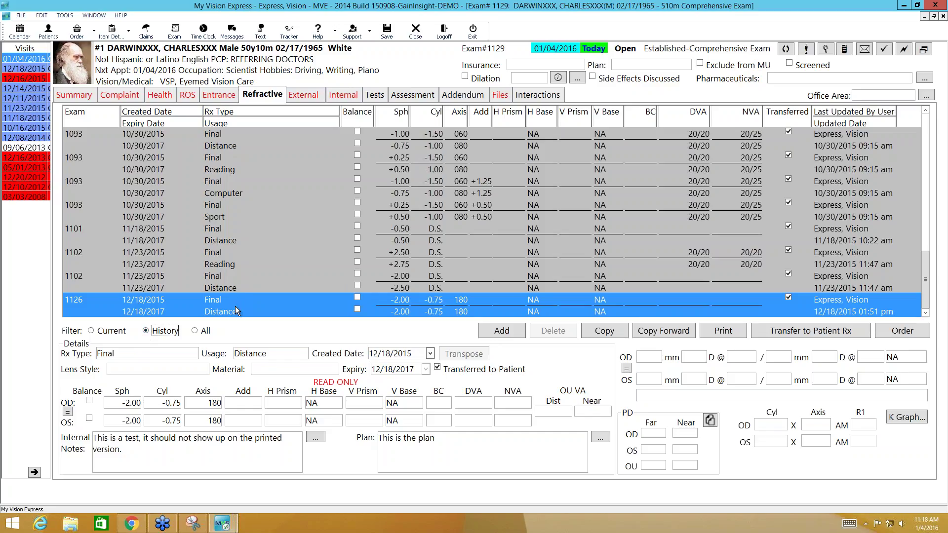
pyautogui.click(92, 331)
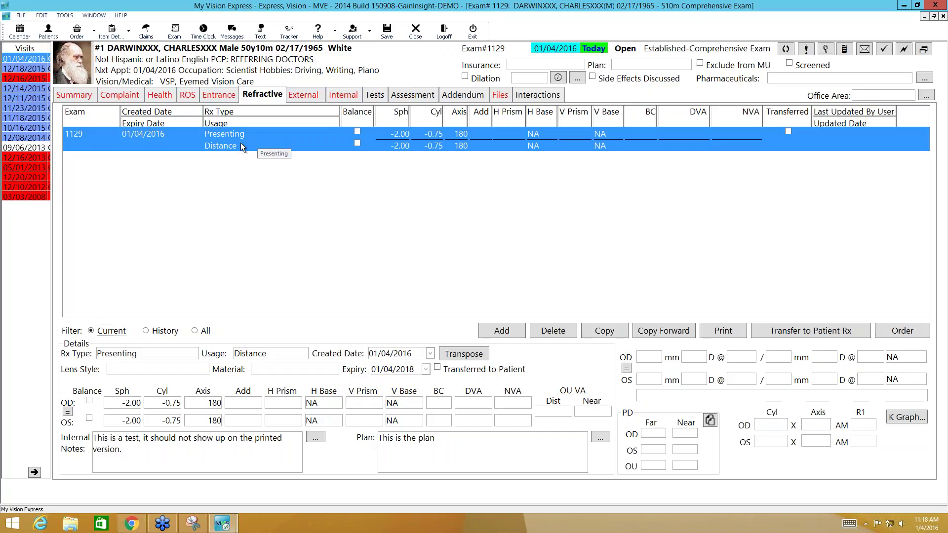
pyautogui.click(147, 354)
pyautogui.click(133, 366)
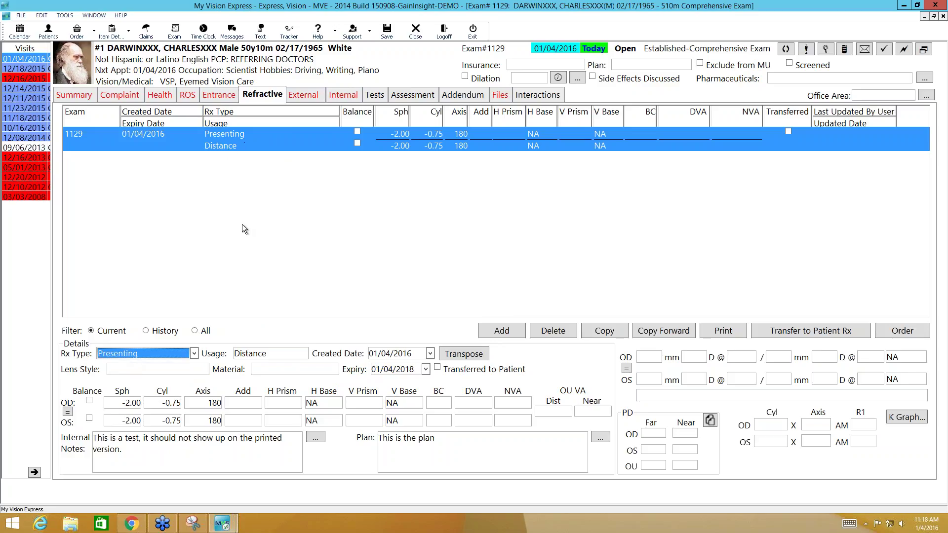
# Copy the Presenting record within the current exam and set the copy's Rx type to Autorefractor
pyautogui.click(611, 334)
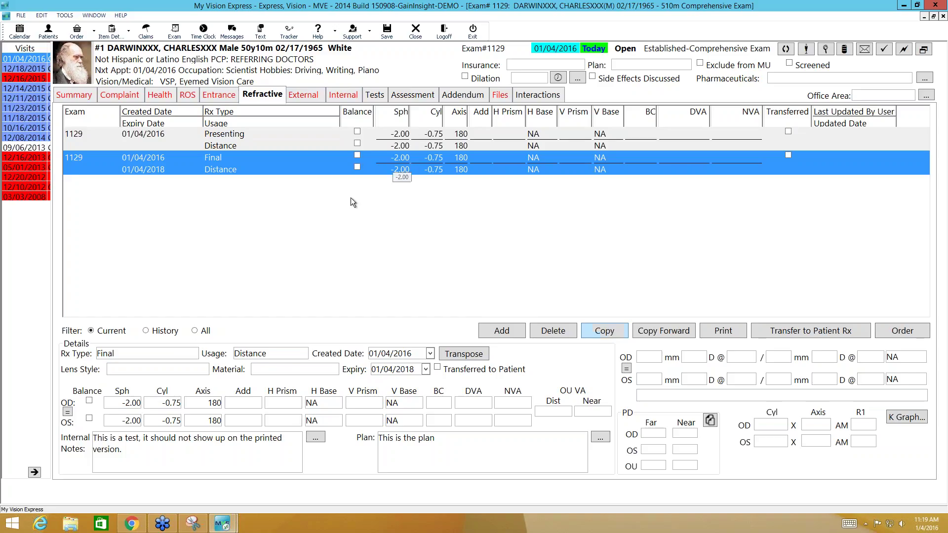
pyautogui.click(155, 356)
pyautogui.press('Escape')
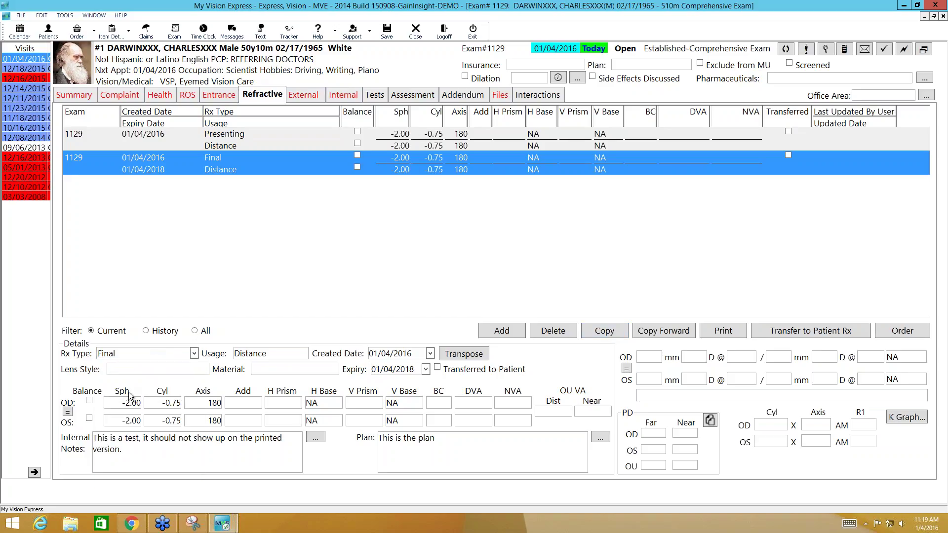
pyautogui.press('a')
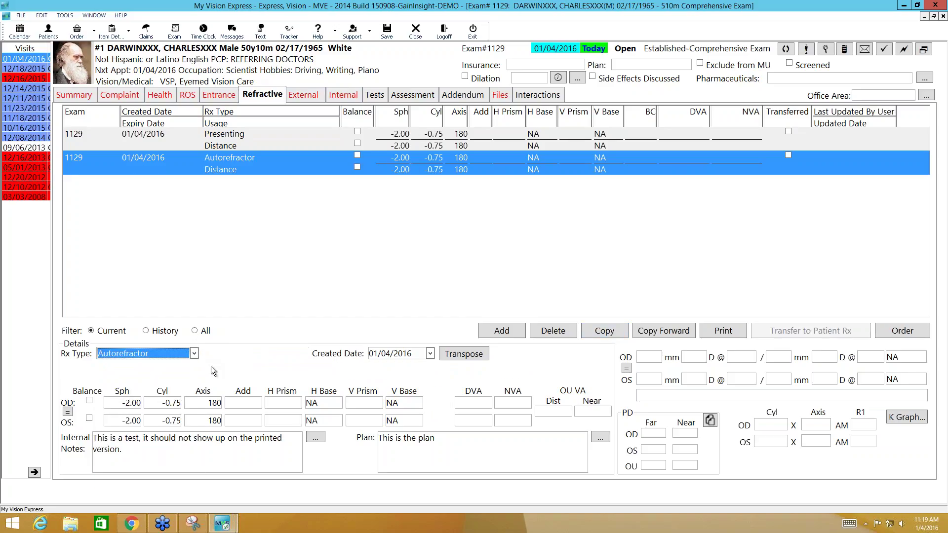
# In the Autorefractor record, set the OD axis to 175 and clear the OS cylinder and axis, then compare it with the Presenting record
pyautogui.click(132, 408)
pyautogui.click(171, 406)
pyautogui.click(207, 406)
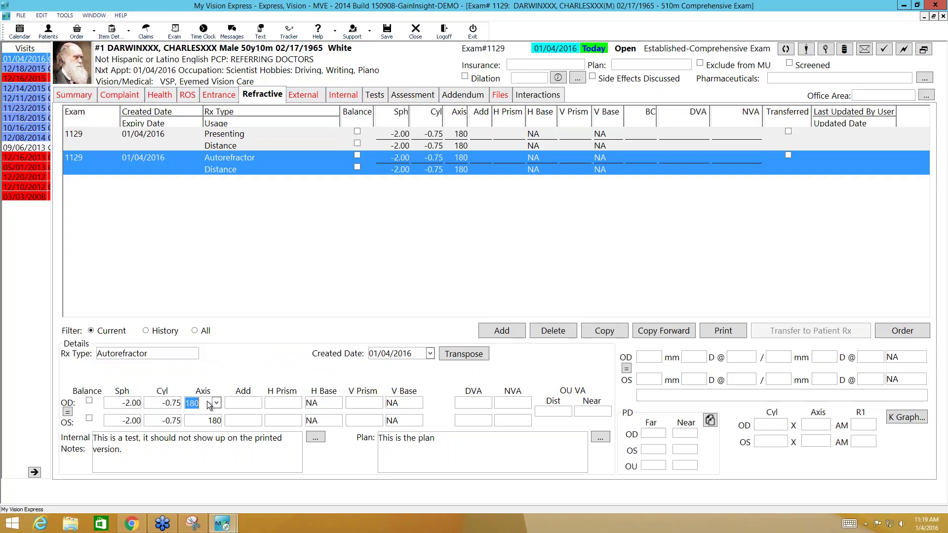
pyautogui.write('175')
pyautogui.click(163, 422)
pyautogui.press('BackSpace')
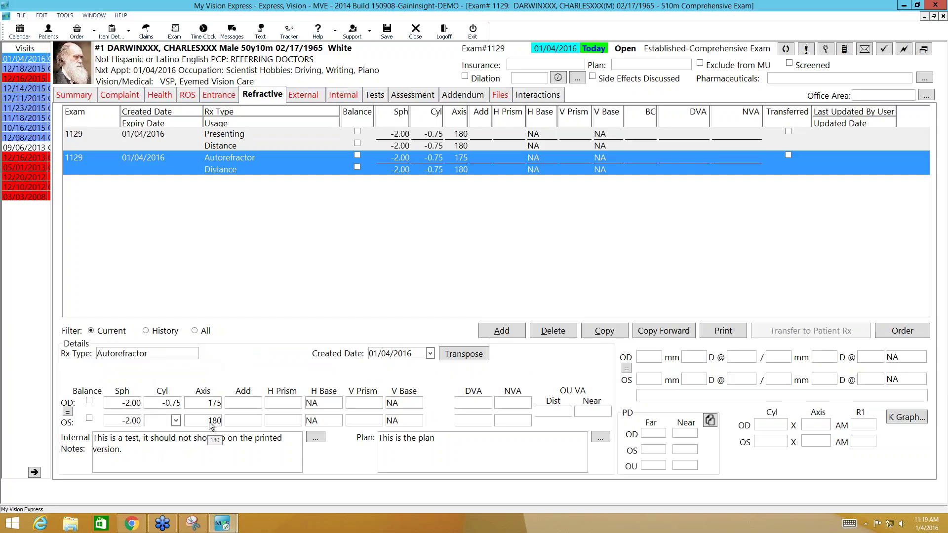
pyautogui.click(211, 422)
pyautogui.press('BackSpace')
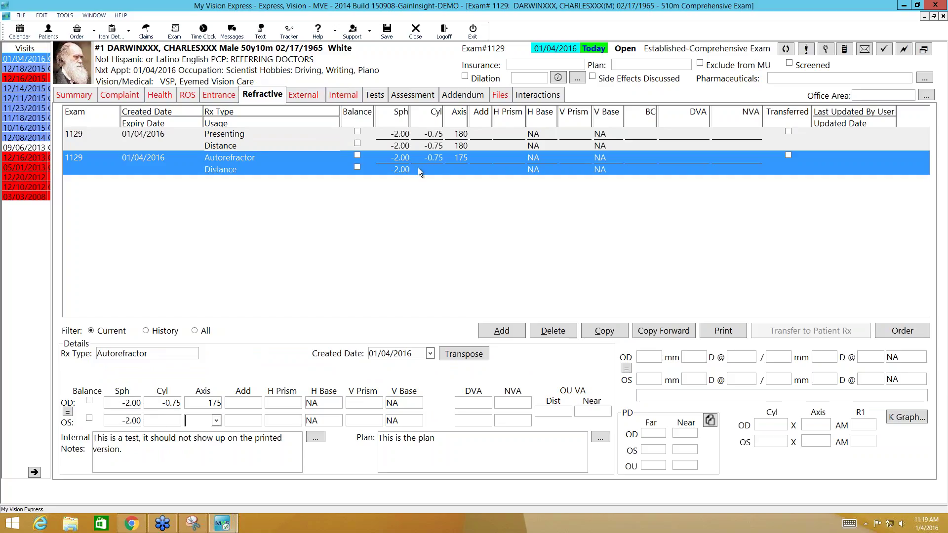
pyautogui.click(278, 138)
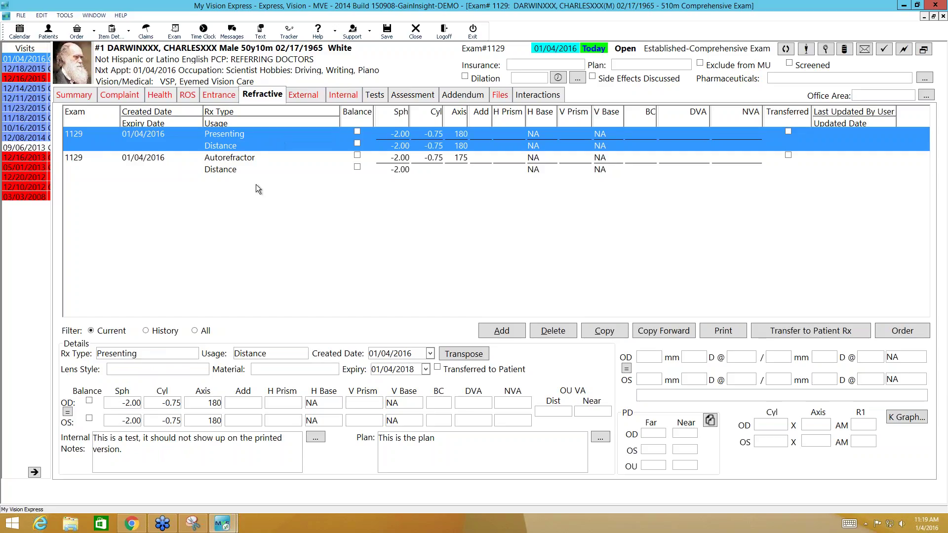
pyautogui.click(262, 159)
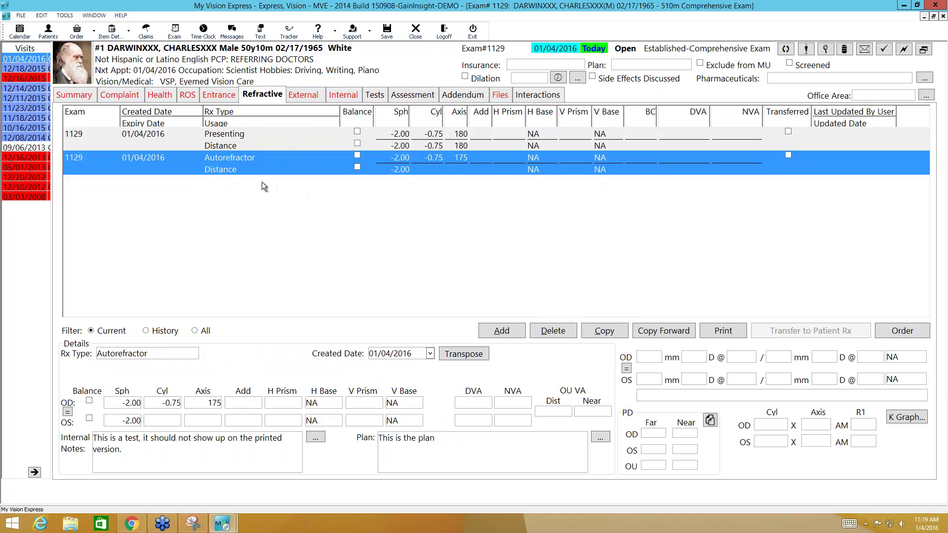
# Add an IOP record to the entrance exam with OD 8 and OS 10
pyautogui.click(221, 96)
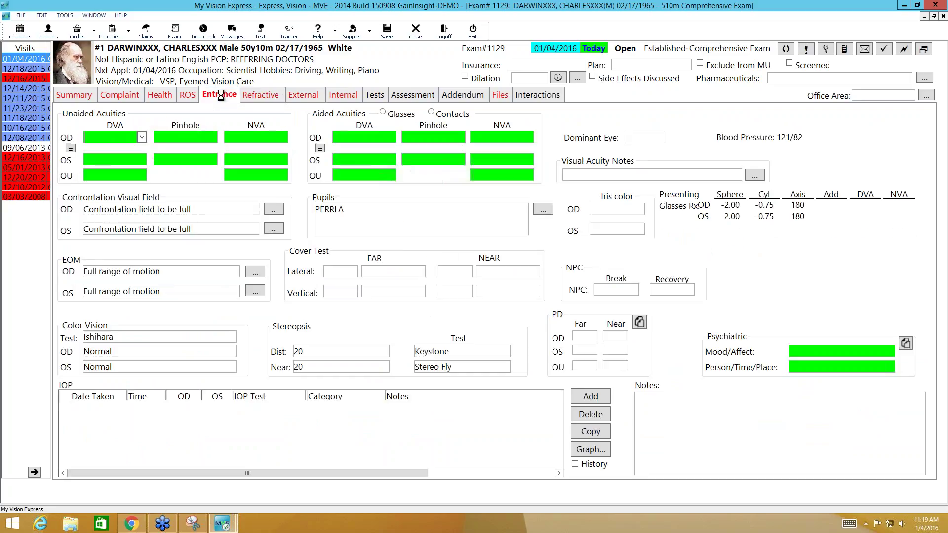
pyautogui.click(73, 418)
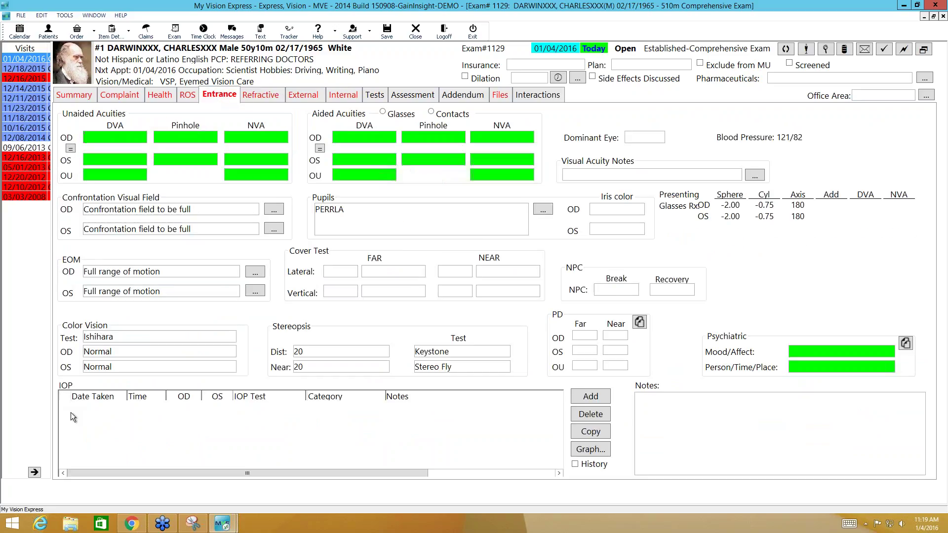
pyautogui.click(592, 397)
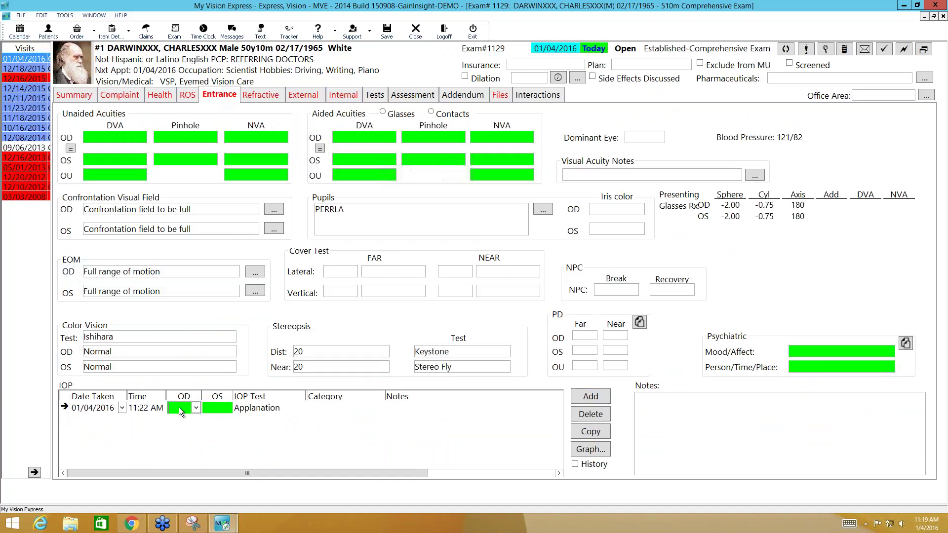
pyautogui.click(197, 411)
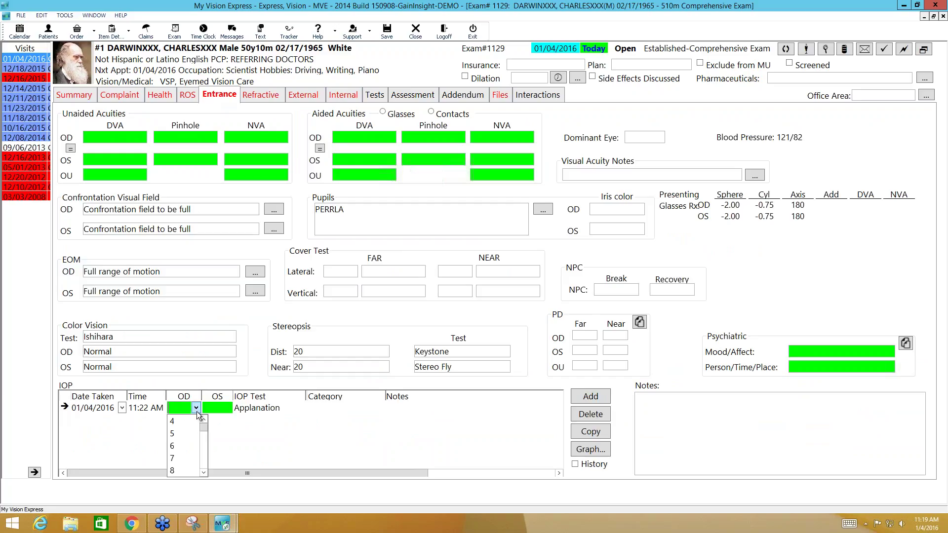
pyautogui.click(174, 470)
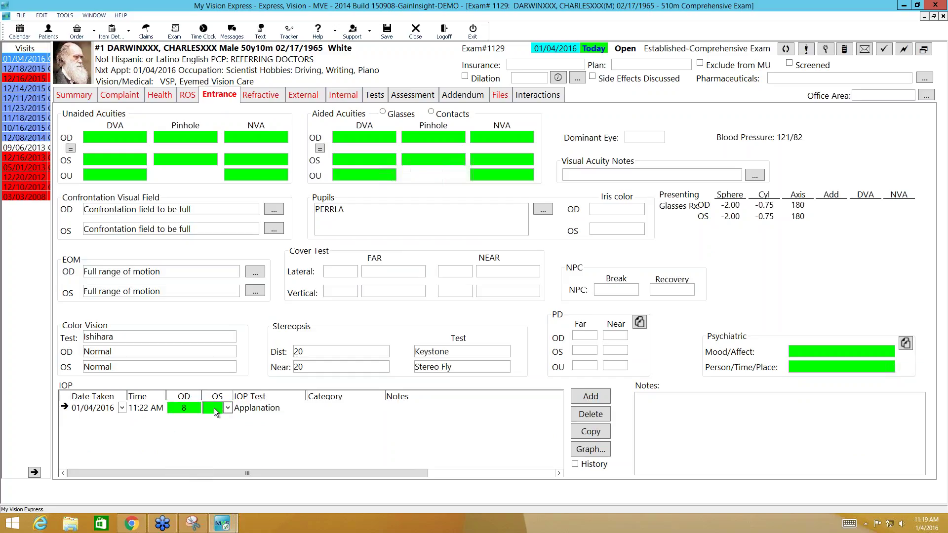
pyautogui.click(215, 408)
pyautogui.write('10')
# Complete the new IOP record with test Non-Contact, category Examination and the notes "Test notes"
pyautogui.click(278, 410)
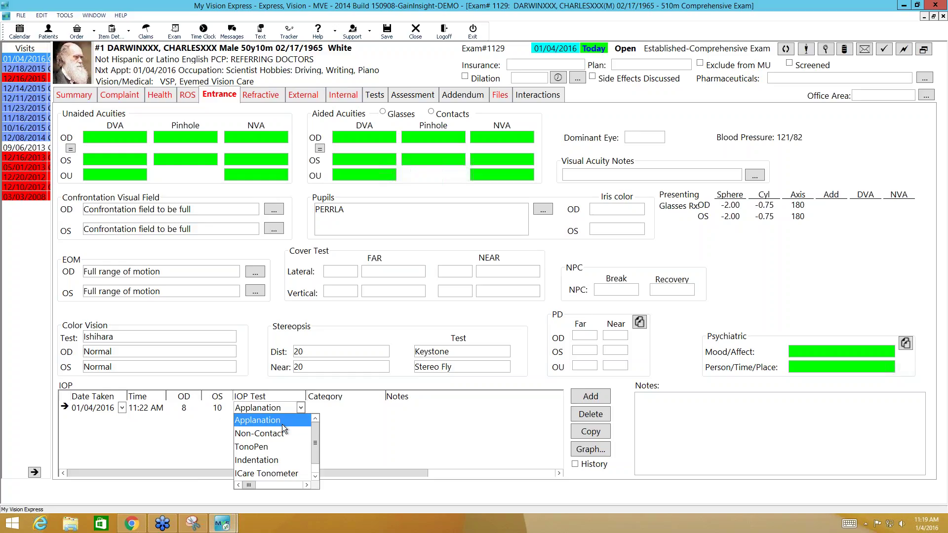
pyautogui.click(257, 434)
pyautogui.click(335, 406)
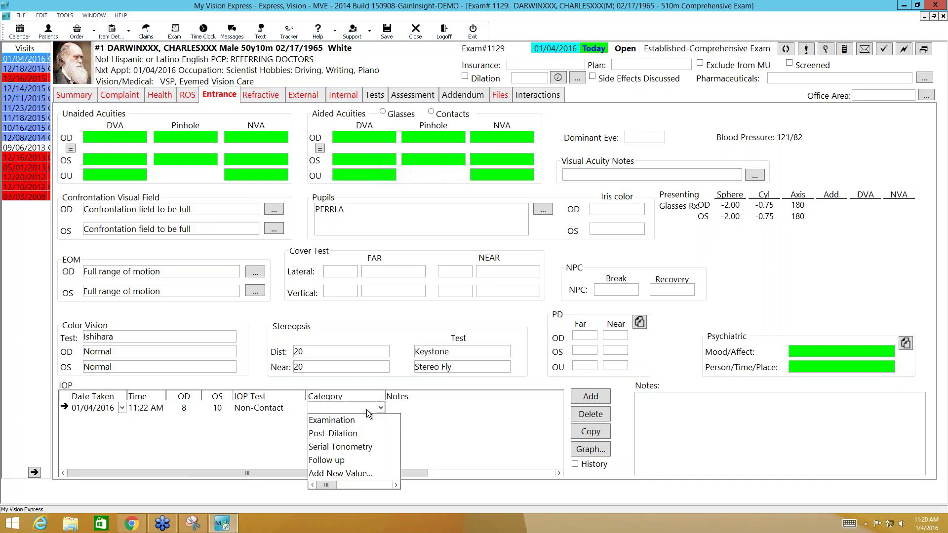
pyautogui.click(344, 422)
pyautogui.click(415, 409)
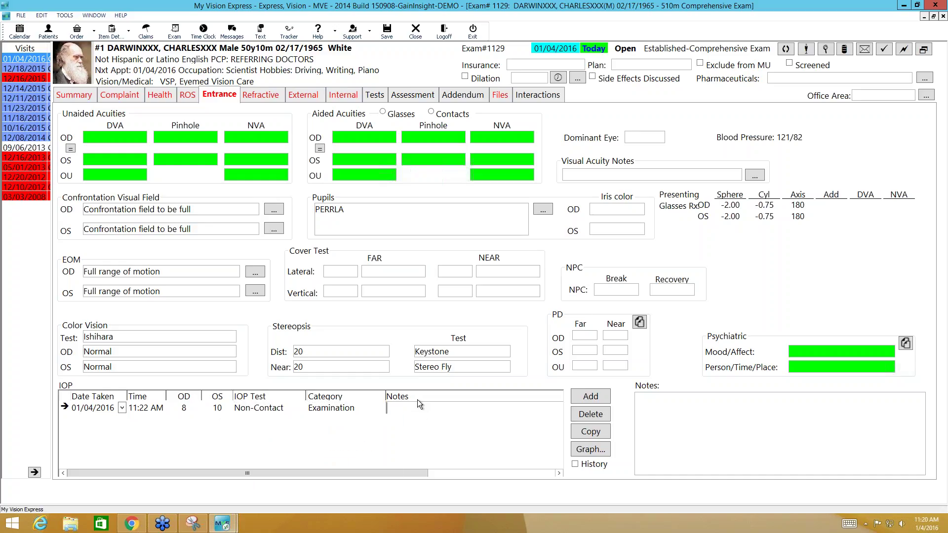
pyautogui.write('test notes')
pyautogui.click(428, 437)
# Check the new IOP record in both the external and entrance exams, and inspect the color vision test entry
pyautogui.click(302, 97)
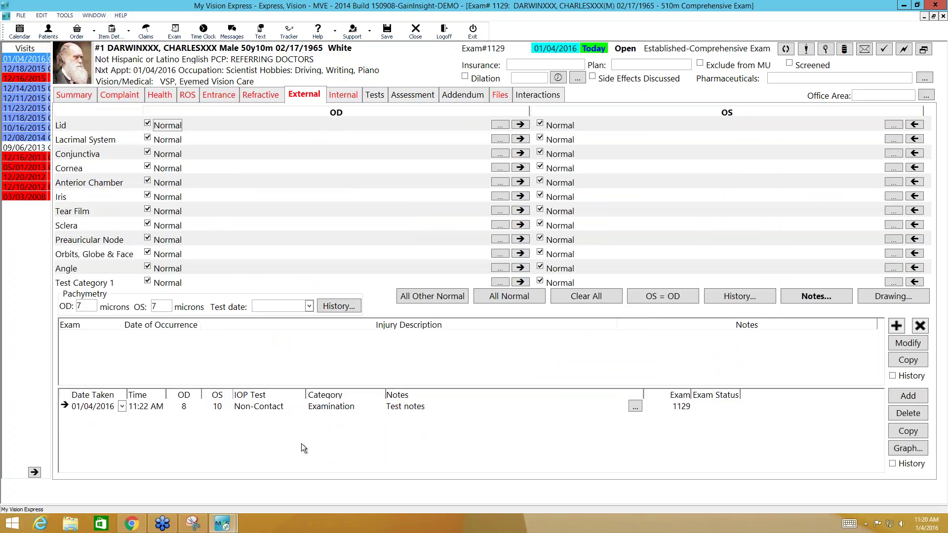
pyautogui.click(214, 97)
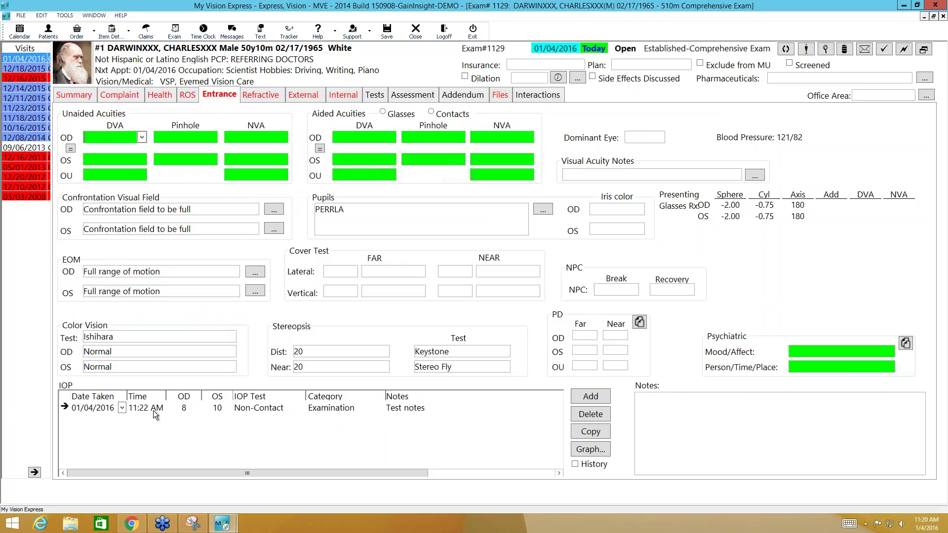
pyautogui.click(299, 95)
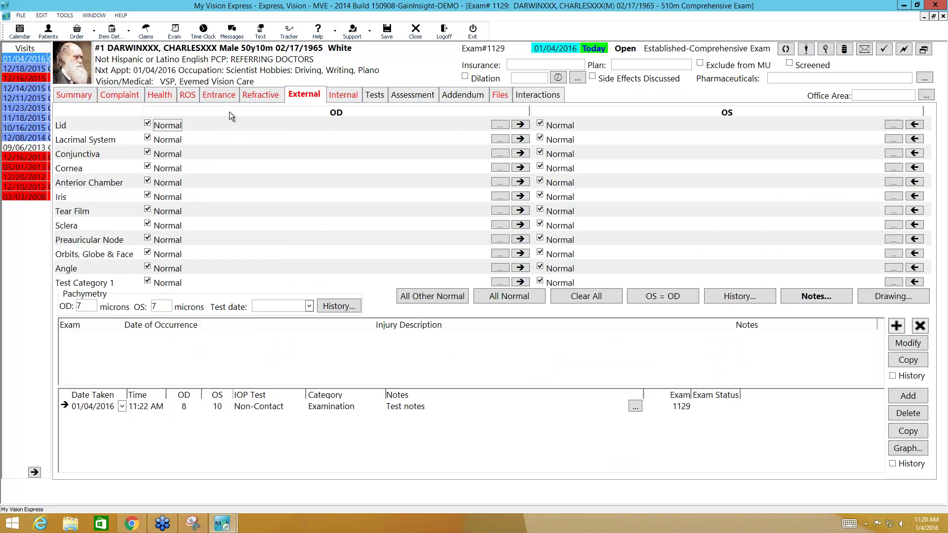
pyautogui.click(219, 95)
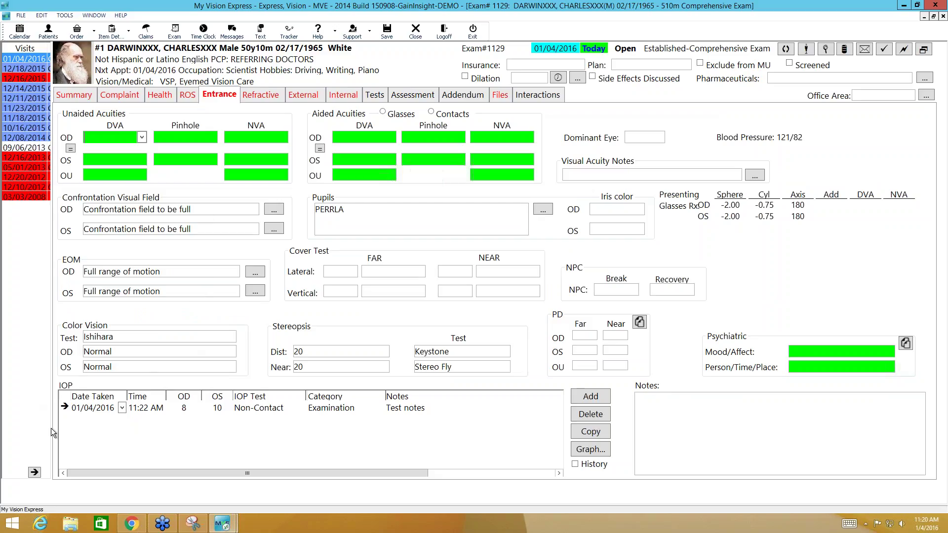
pyautogui.click(120, 335)
pyautogui.click(119, 336)
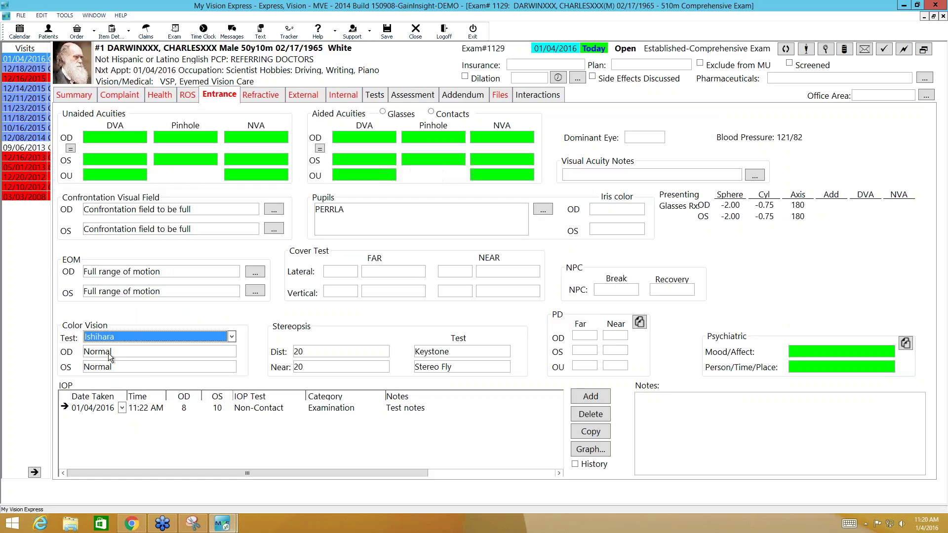
# Review the available color vision results for OD and OS in the entrance exam
pyautogui.click(120, 351)
pyautogui.click(231, 352)
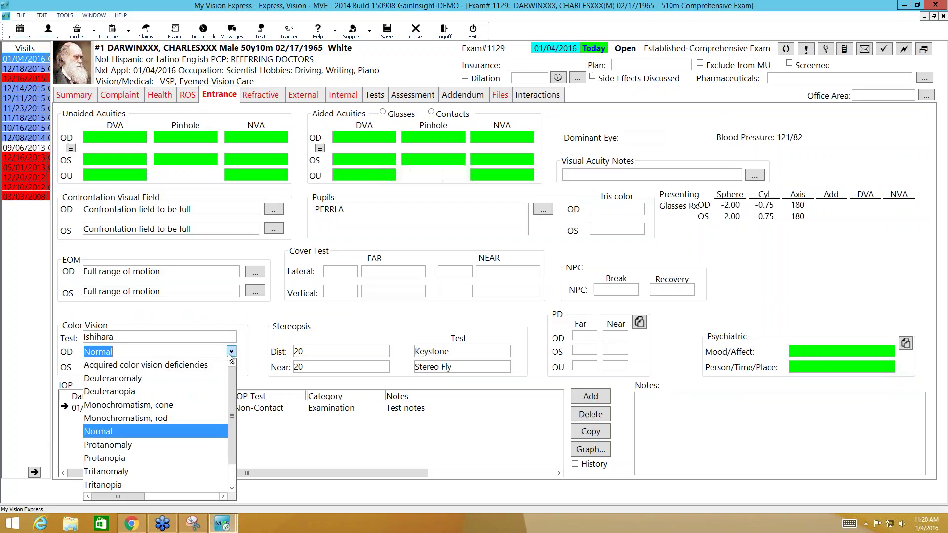
pyautogui.click(230, 352)
pyautogui.click(231, 370)
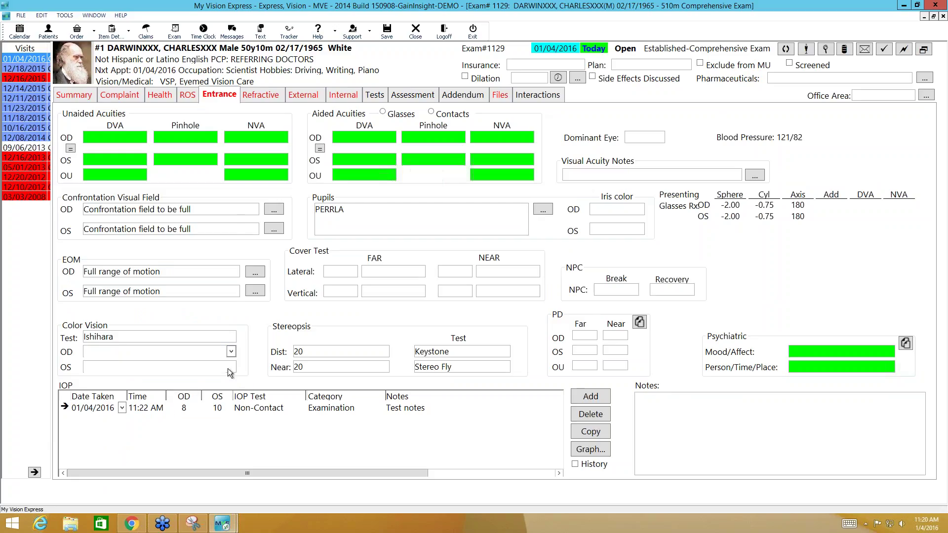
pyautogui.click(230, 370)
pyautogui.click(231, 368)
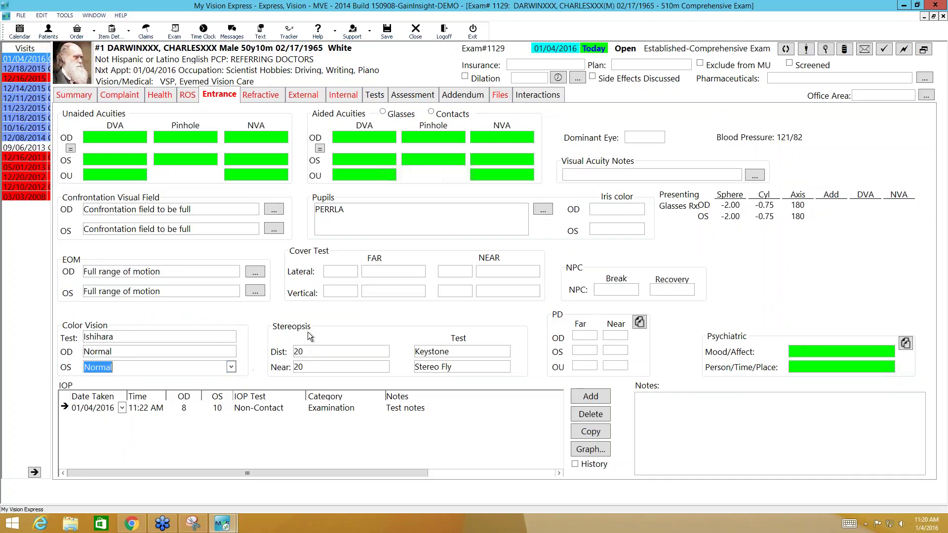
# Review the available stereopsis distance and near values and the test choices for each
pyautogui.click(325, 352)
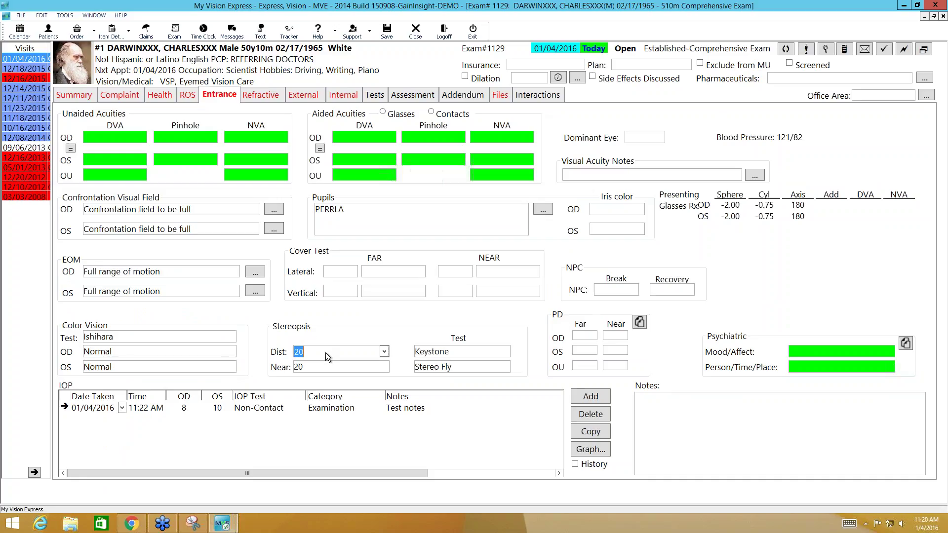
pyautogui.click(384, 351)
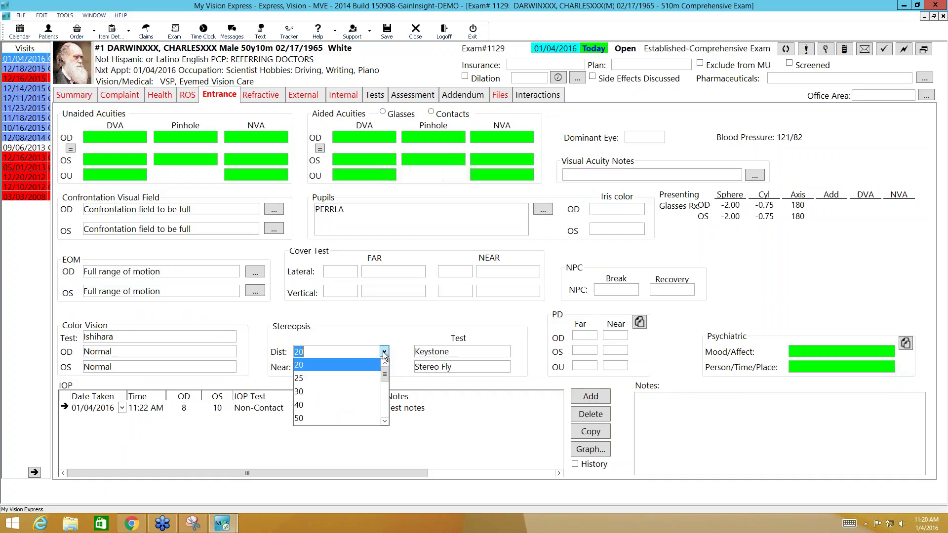
pyautogui.click(390, 333)
pyautogui.click(384, 367)
pyautogui.click(384, 367)
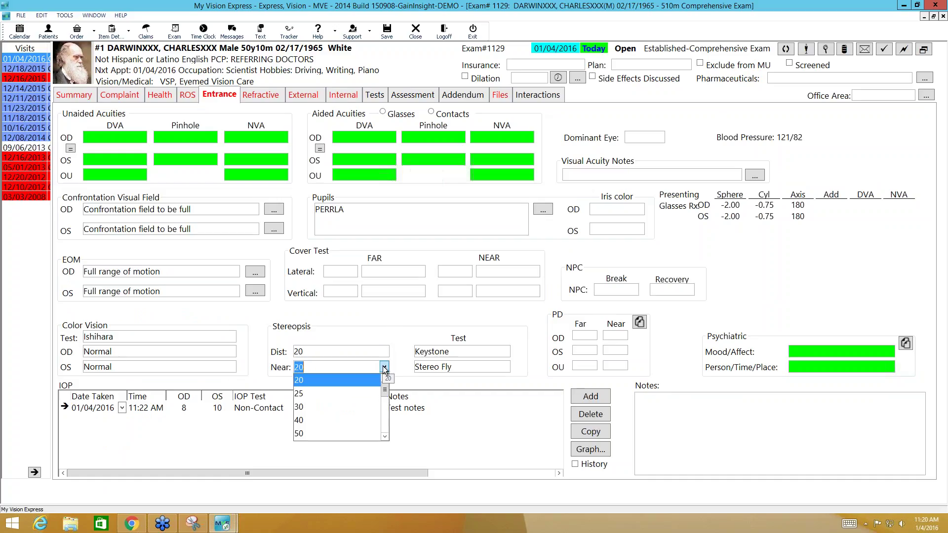
pyautogui.click(402, 327)
pyautogui.click(486, 348)
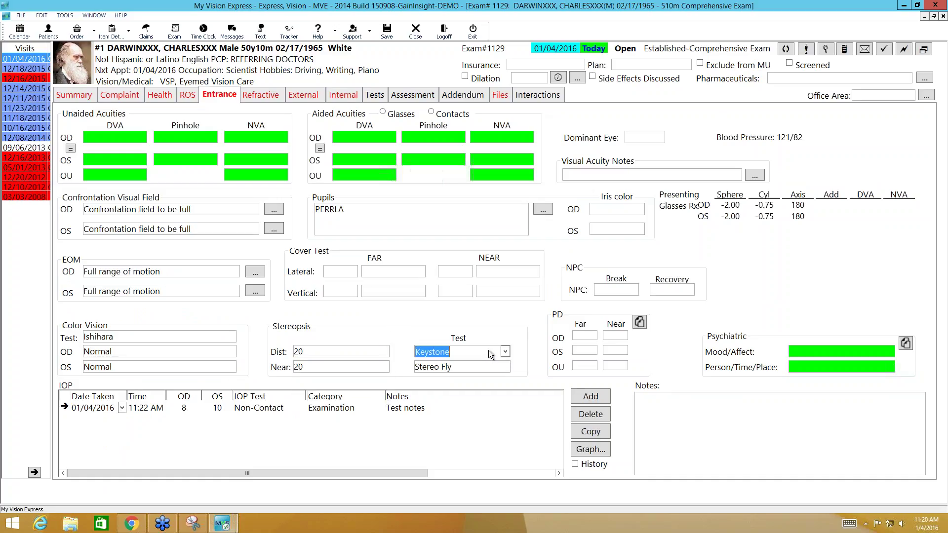
pyautogui.click(505, 351)
pyautogui.click(504, 352)
pyautogui.click(490, 368)
pyautogui.click(505, 368)
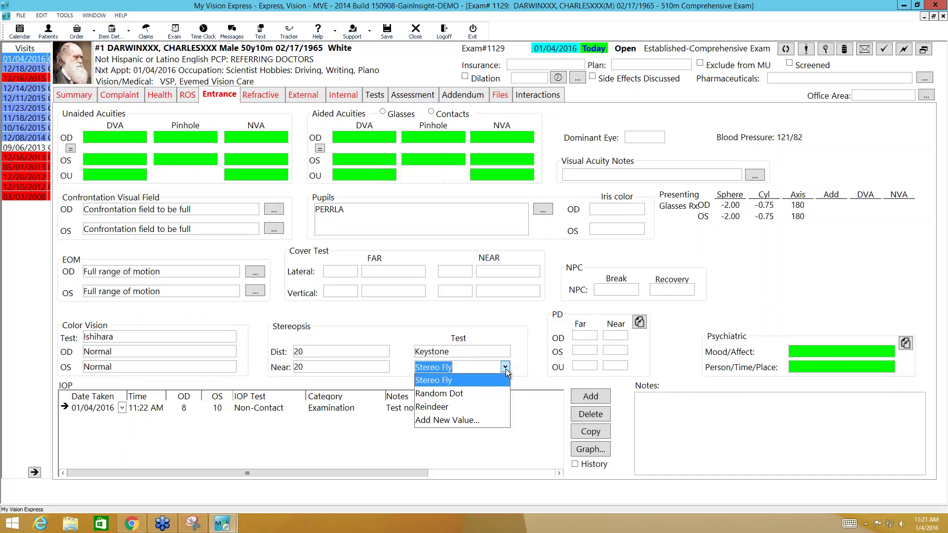
pyautogui.click(529, 311)
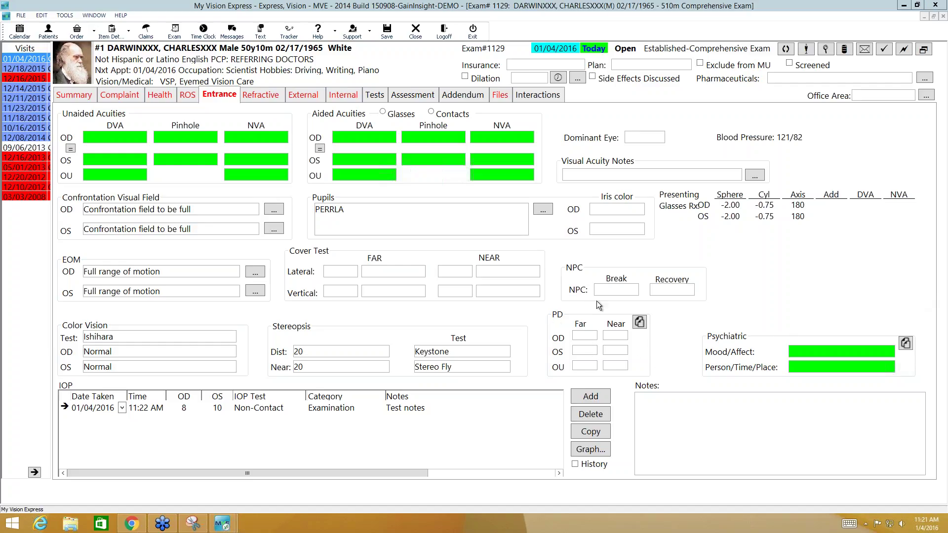
pyautogui.click(569, 319)
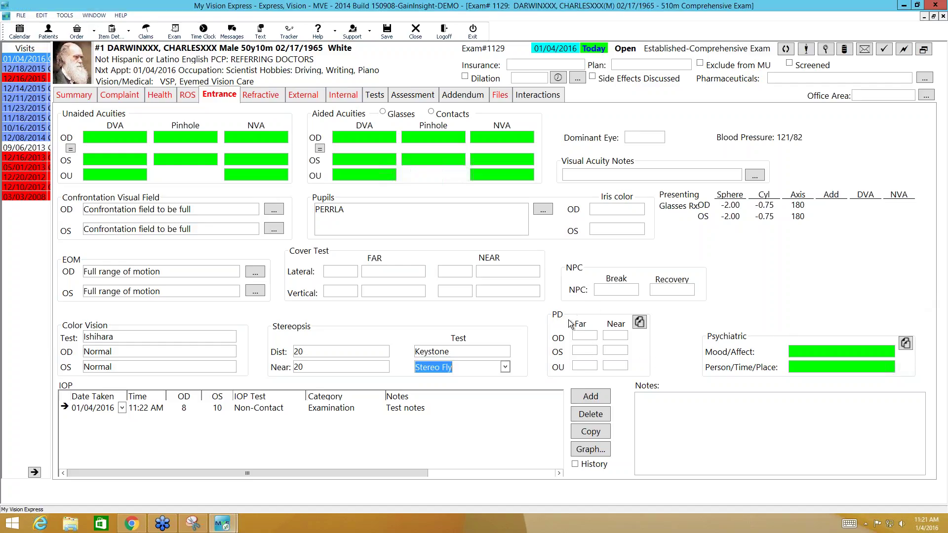
# Set the far OU PD to 65 in the entrance exam and compare the PD values with the refractive exam
pyautogui.click(585, 366)
pyautogui.write('65')
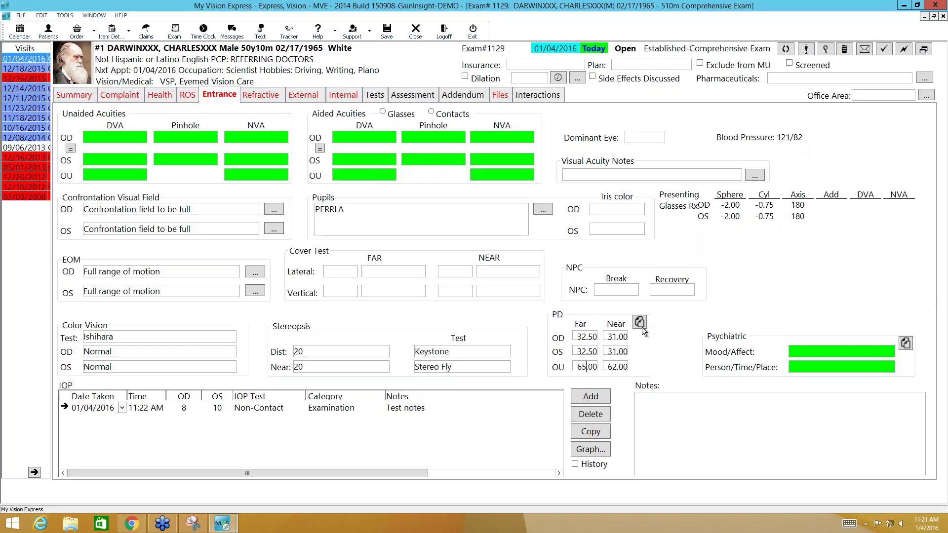
pyautogui.click(274, 102)
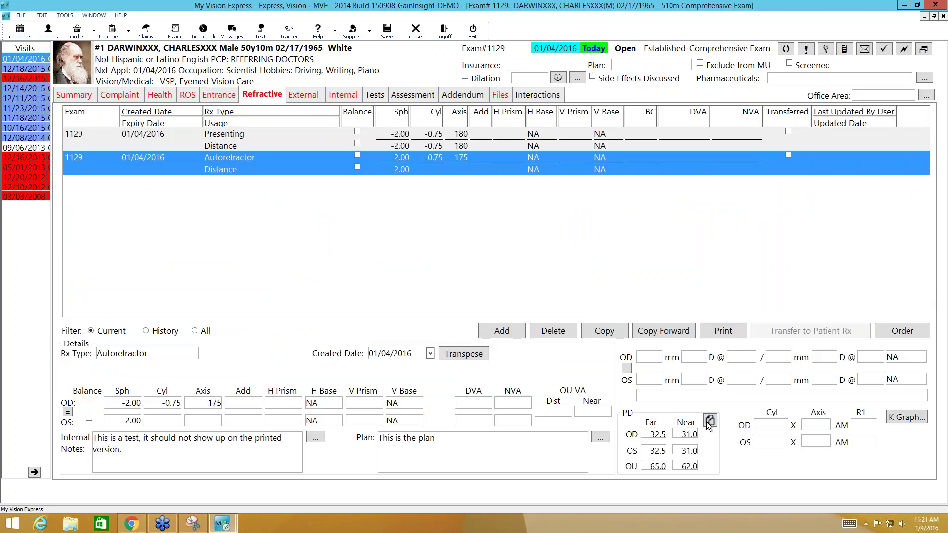
pyautogui.click(213, 99)
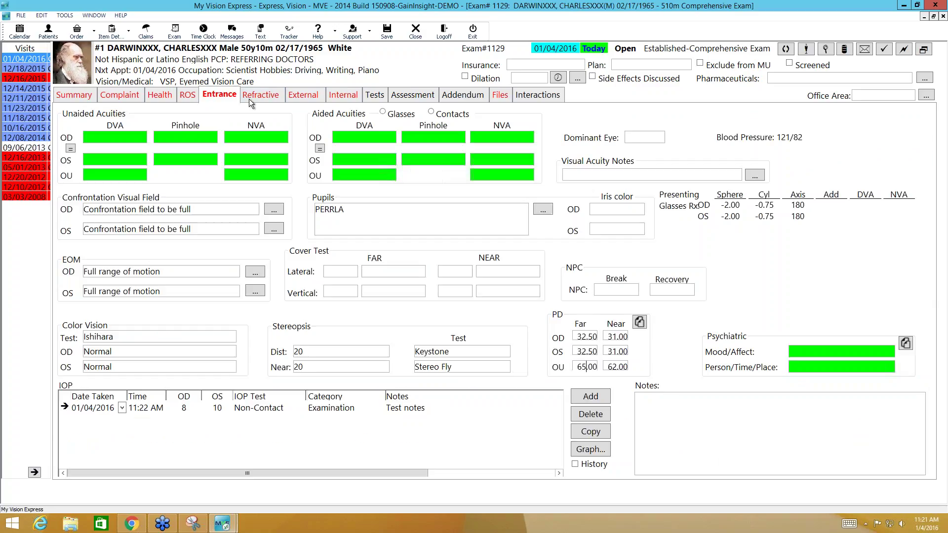
pyautogui.click(260, 98)
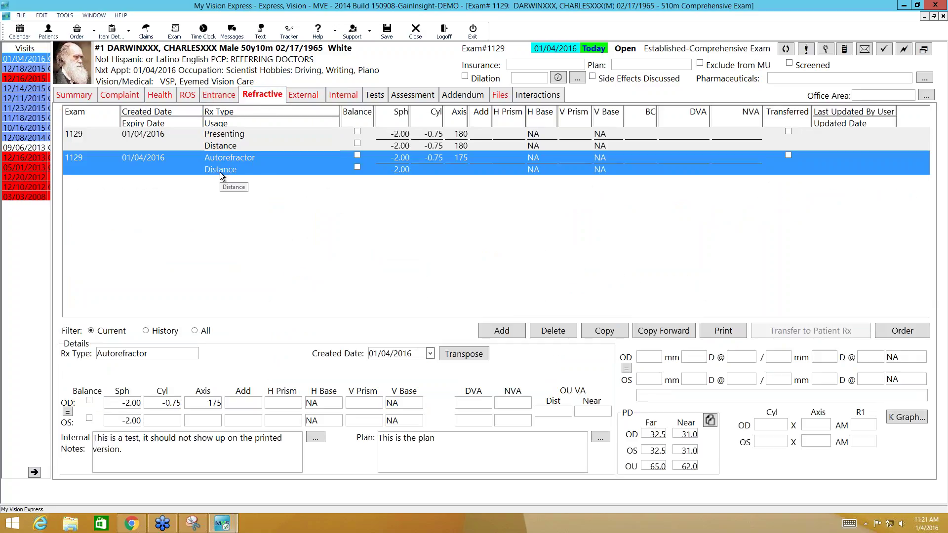
pyautogui.click(220, 99)
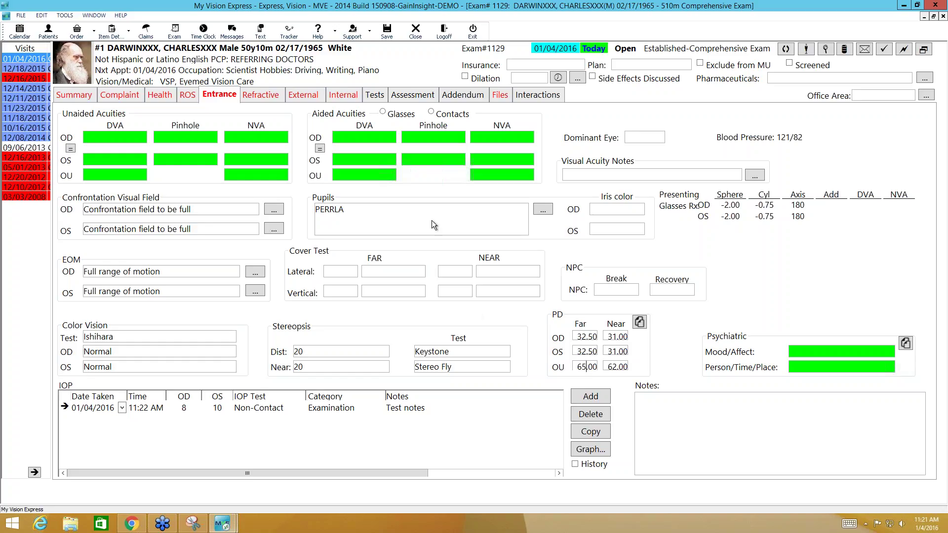
# Add a test to the exam with the test type Photography - Fundus
pyautogui.click(380, 94)
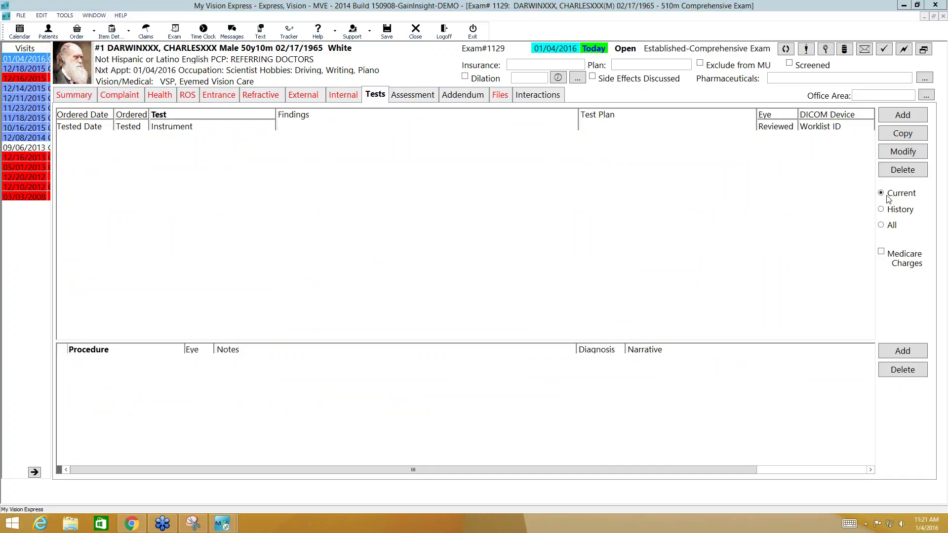
pyautogui.click(902, 115)
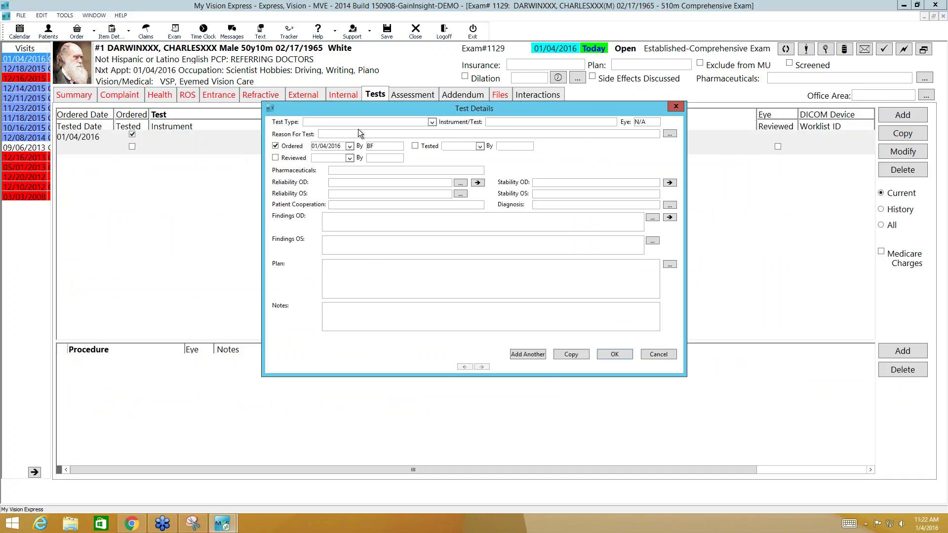
pyautogui.click(433, 123)
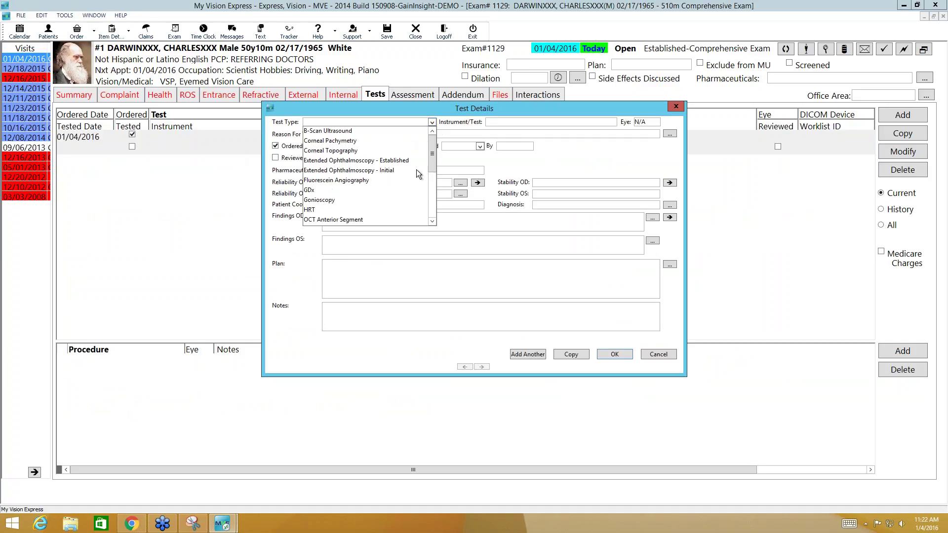
pyautogui.moveTo(433, 147); pyautogui.dragTo(433, 200)
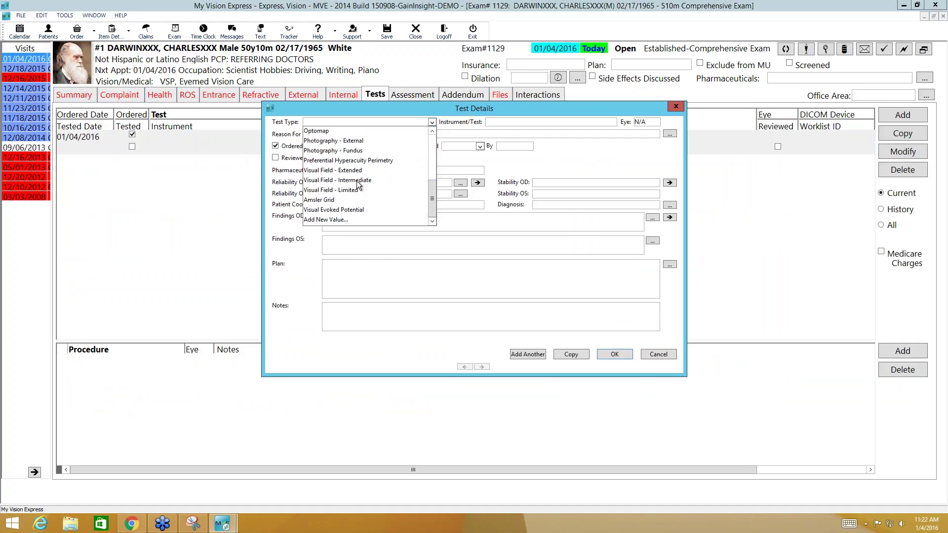
pyautogui.click(357, 151)
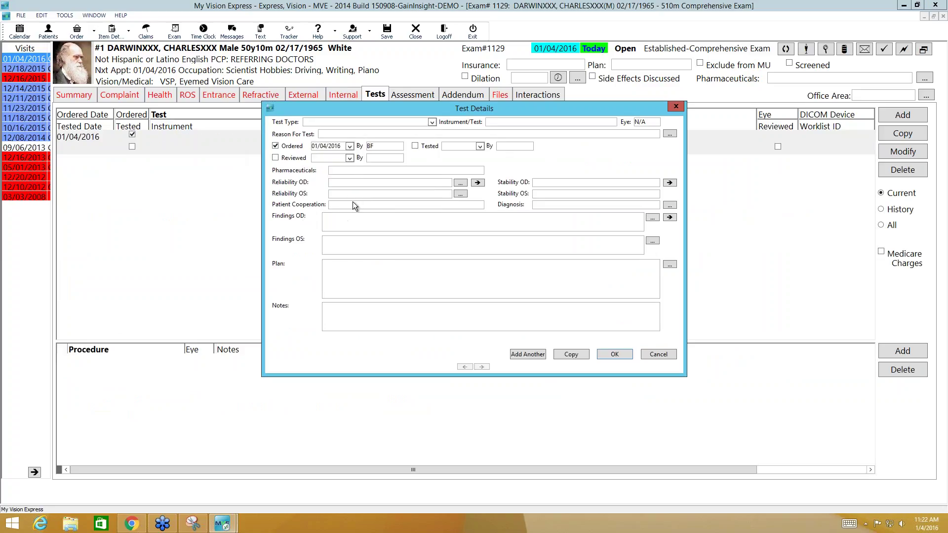
# Enter "Free type" as the fundus photography's instrument and set the eye to OU
pyautogui.click(533, 121)
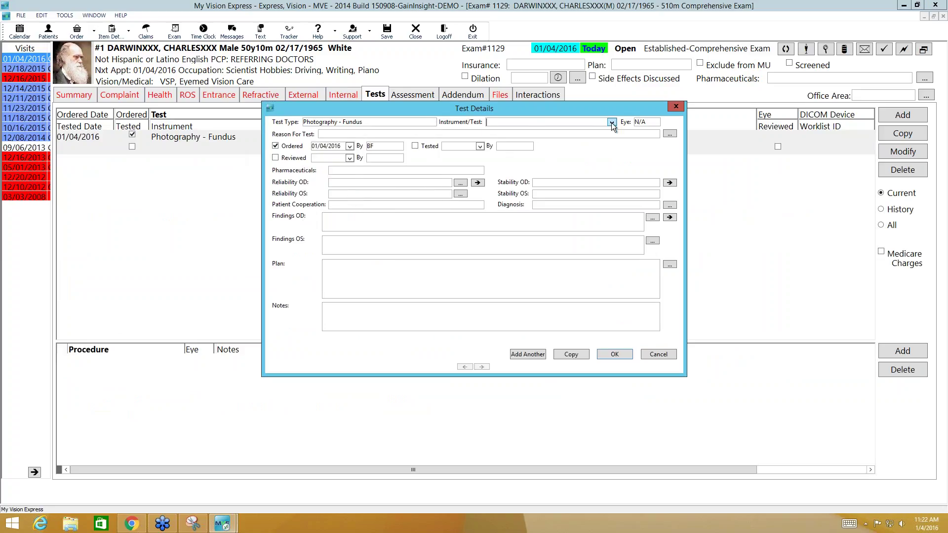
pyautogui.click(612, 122)
pyautogui.click(510, 132)
pyautogui.write('free type')
pyautogui.click(651, 122)
pyautogui.click(644, 143)
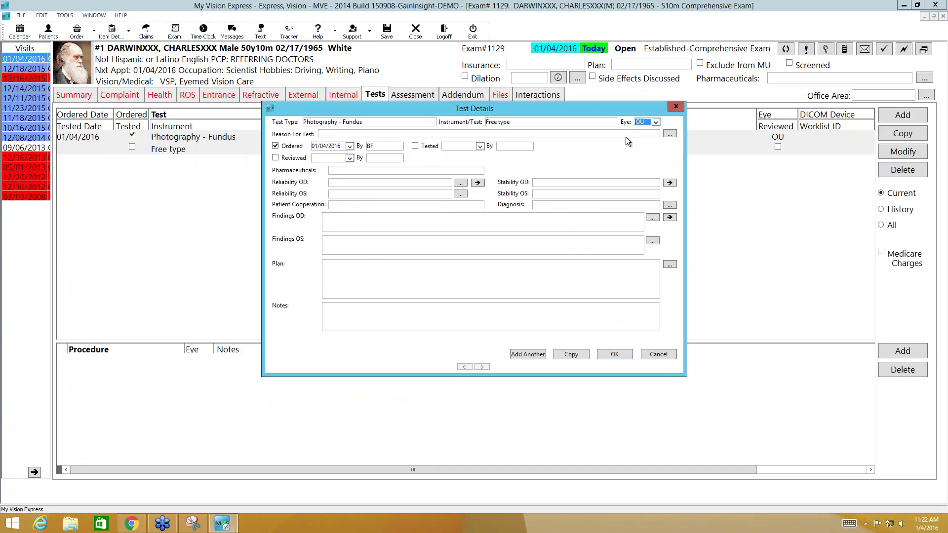
# Choose Fundus as the reason for the test and extend it to read "Fundus free type"
pyautogui.click(655, 134)
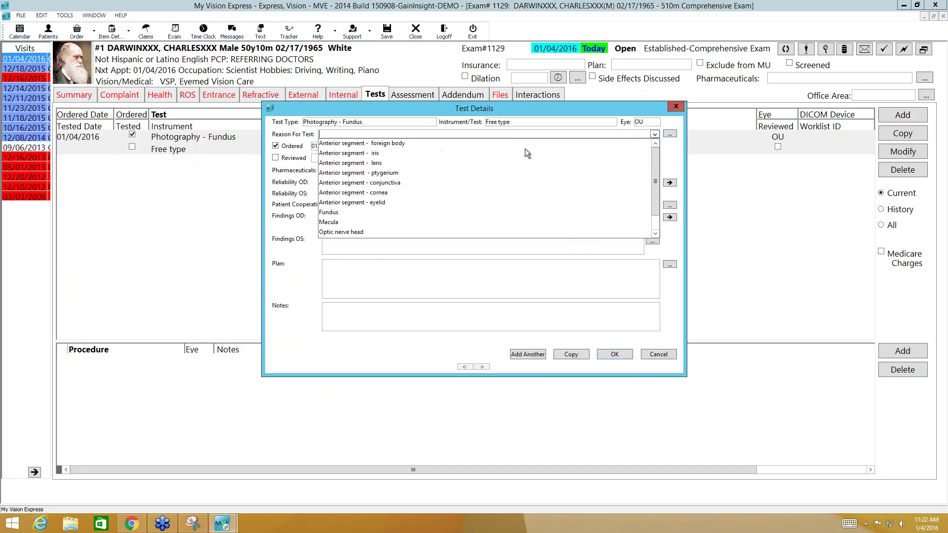
pyautogui.click(331, 213)
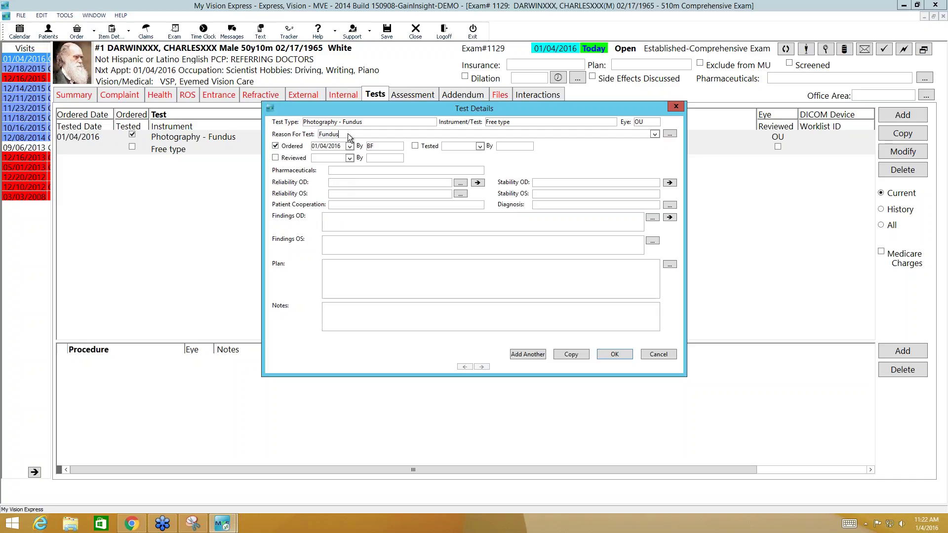
pyautogui.write('fr')
pyautogui.press('BackSpace')
pyautogui.press('BackSpace')
pyautogui.press('BackSpace')
pyautogui.write('free typ')
pyautogui.click(339, 135)
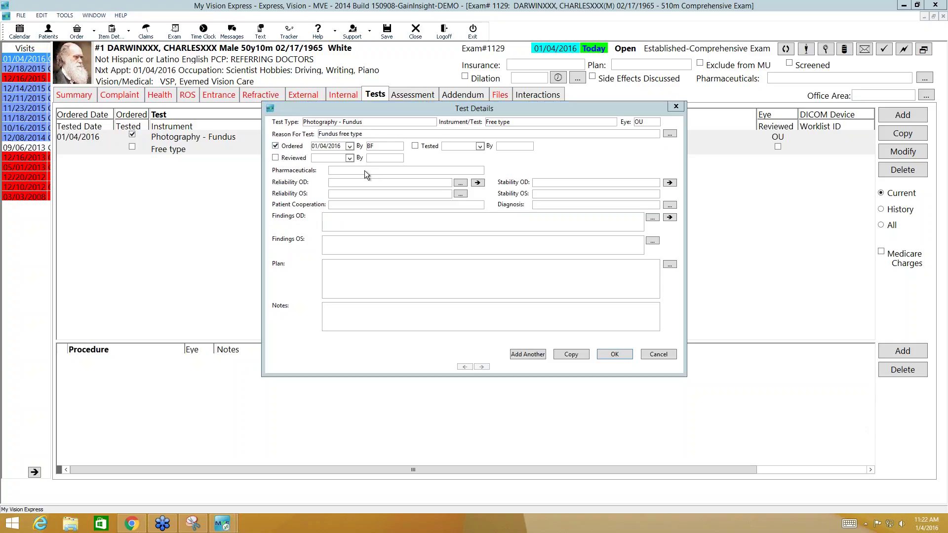
# Mark the fundus photography as tested and enter "Mm" as the tester's initials
pyautogui.click(368, 145)
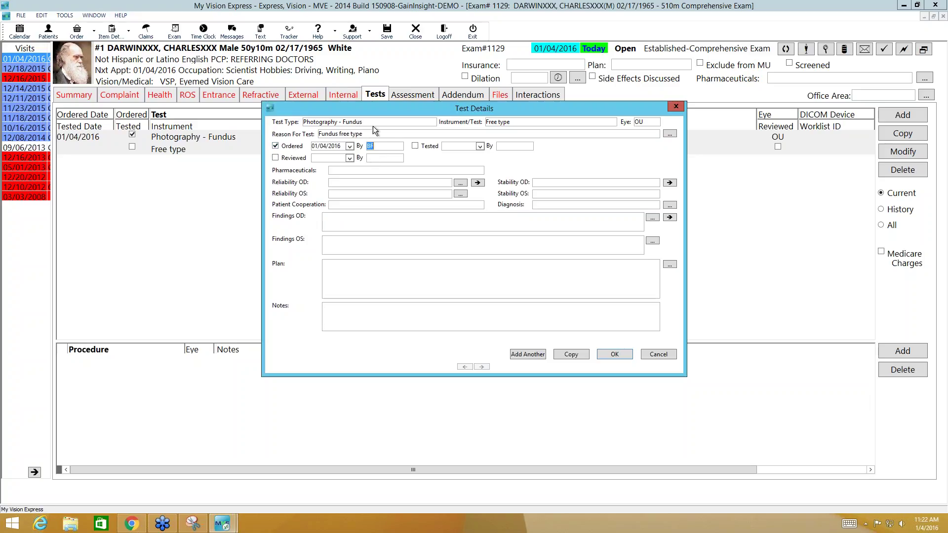
pyautogui.click(415, 147)
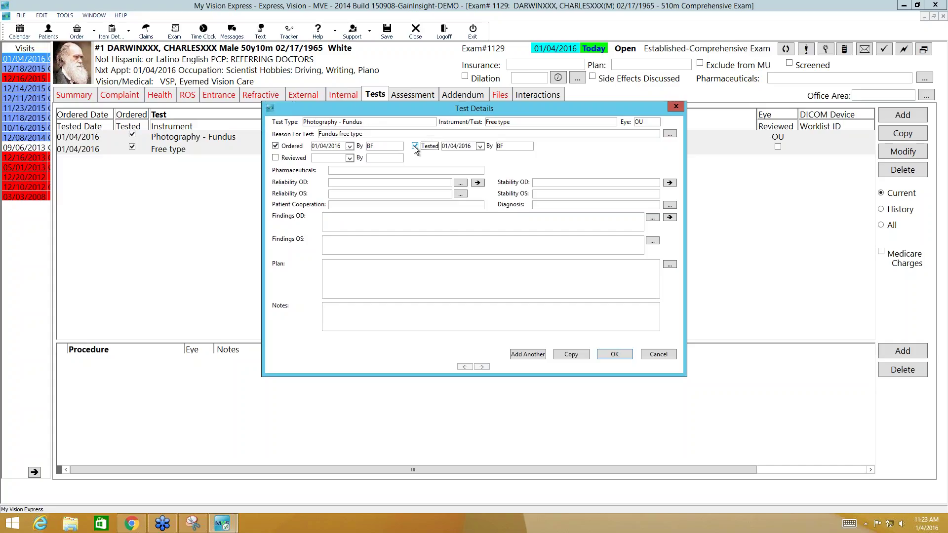
pyautogui.doubleClick(501, 147)
pyautogui.write('mm')
# Review the pharmaceuticals and patient cooperation choices for the fundus photography test
pyautogui.click(361, 170)
pyautogui.click(479, 171)
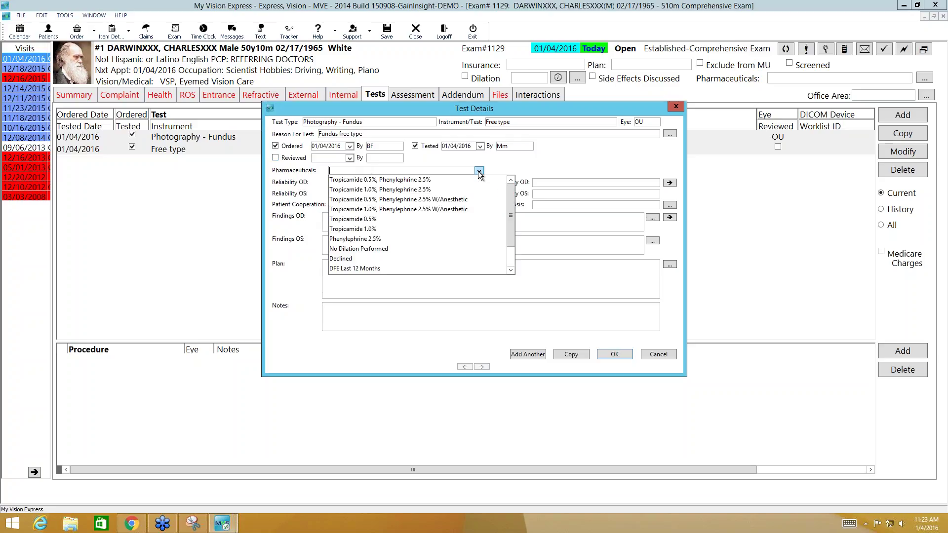
pyautogui.click(516, 170)
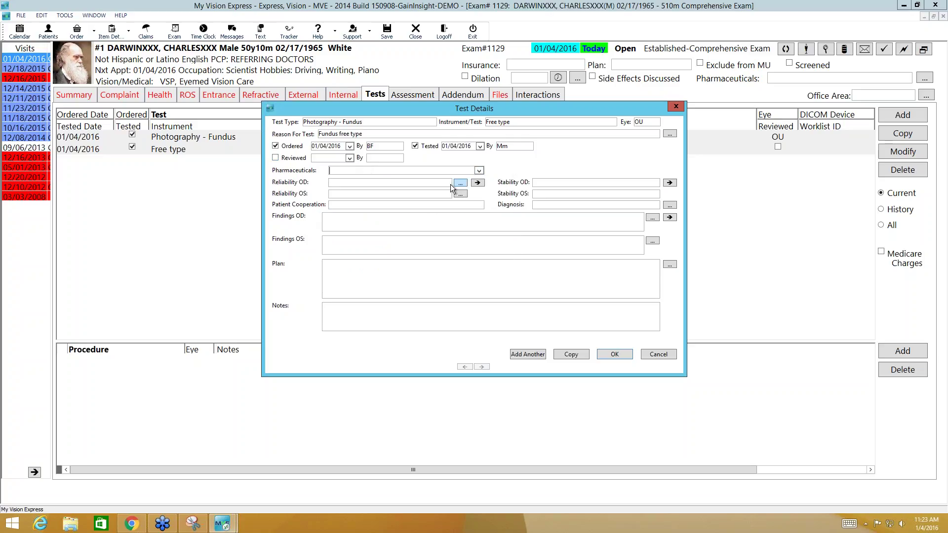
pyautogui.click(406, 206)
pyautogui.click(479, 205)
pyautogui.click(344, 215)
# Enter "free type" in the fundus photography's notes and add another test record
pyautogui.click(386, 314)
pyautogui.write('free type')
pyautogui.click(529, 354)
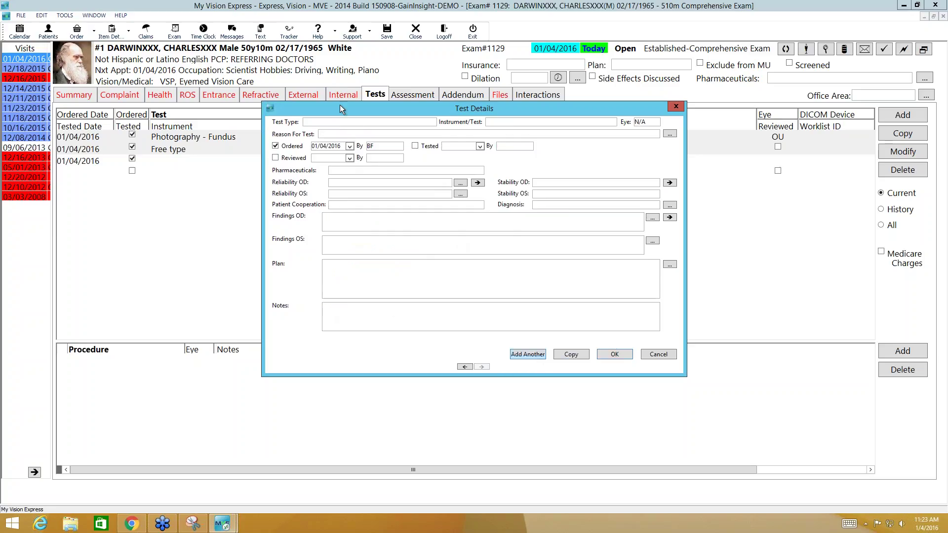
# Set the new test's type to Visual Field - Limited and its instrument to C-40 Screening
pyautogui.click(432, 122)
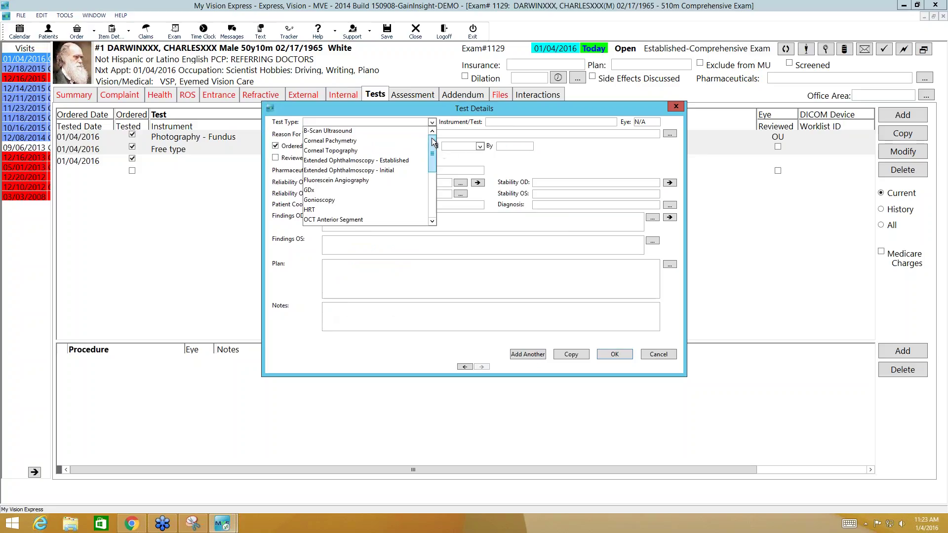
pyautogui.moveTo(431, 138); pyautogui.dragTo(425, 183)
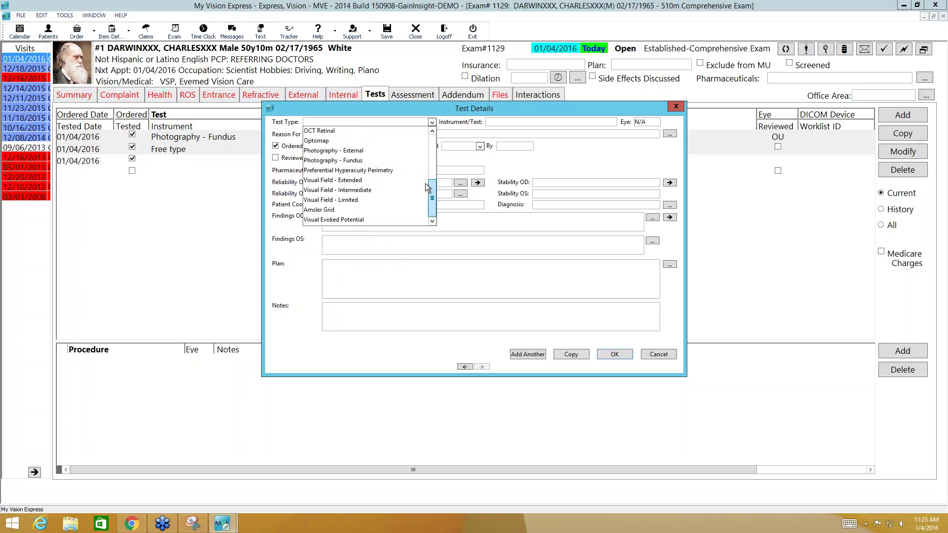
pyautogui.click(347, 199)
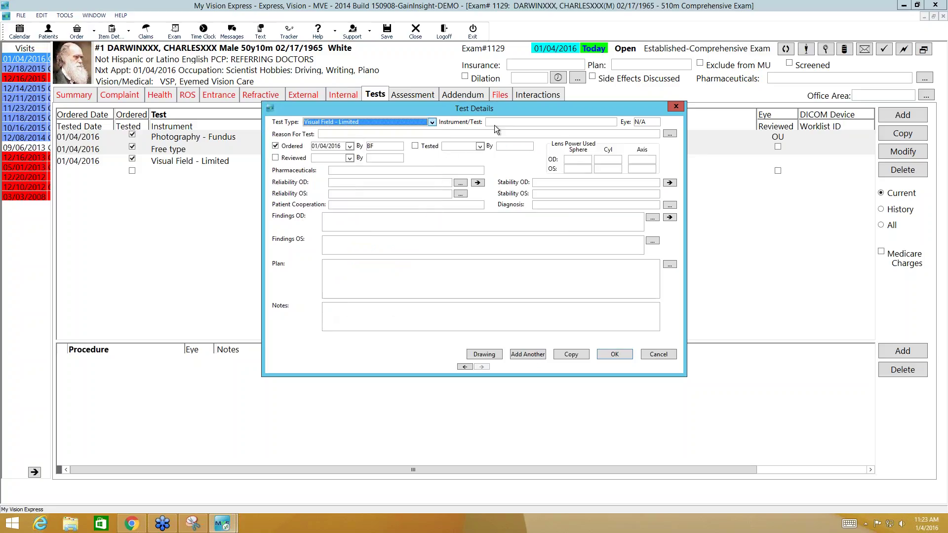
pyautogui.click(513, 123)
pyautogui.click(611, 122)
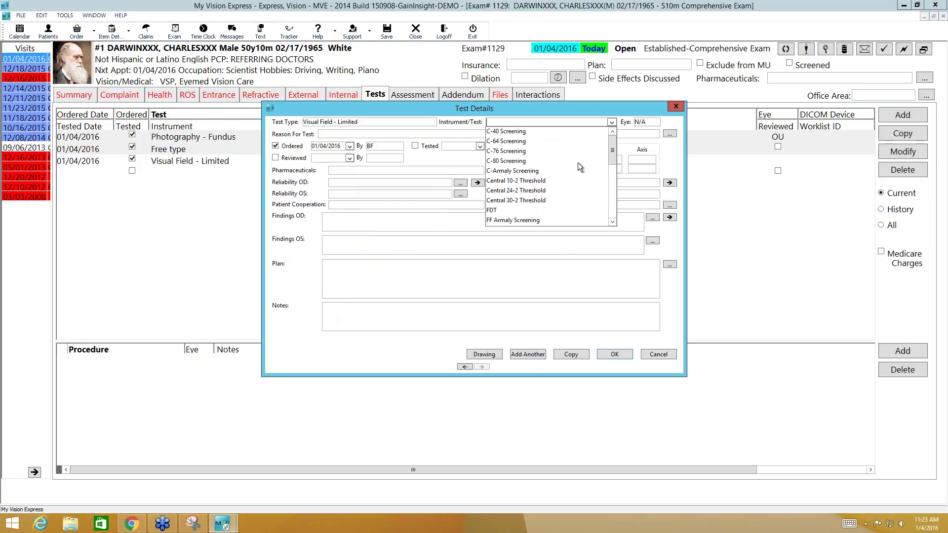
pyautogui.moveTo(612, 140)
pyautogui.mouseDown()
pyautogui.moveTo(606, 209)
pyautogui.moveTo(611, 135)
pyautogui.mouseUp()
pyautogui.click(515, 131)
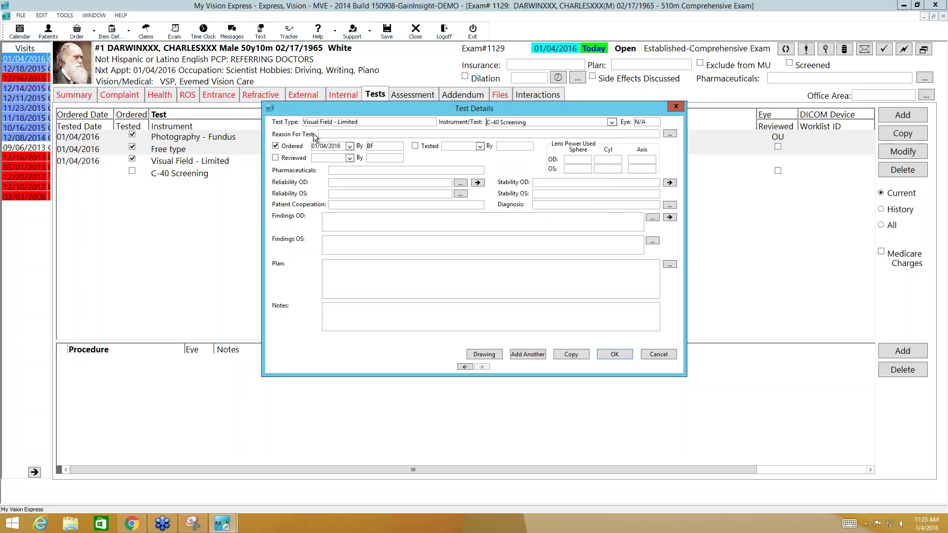
# Set the limited visual field test's reason to "Annual testing regarding ocular condition" and its eye to OU
pyautogui.click(654, 134)
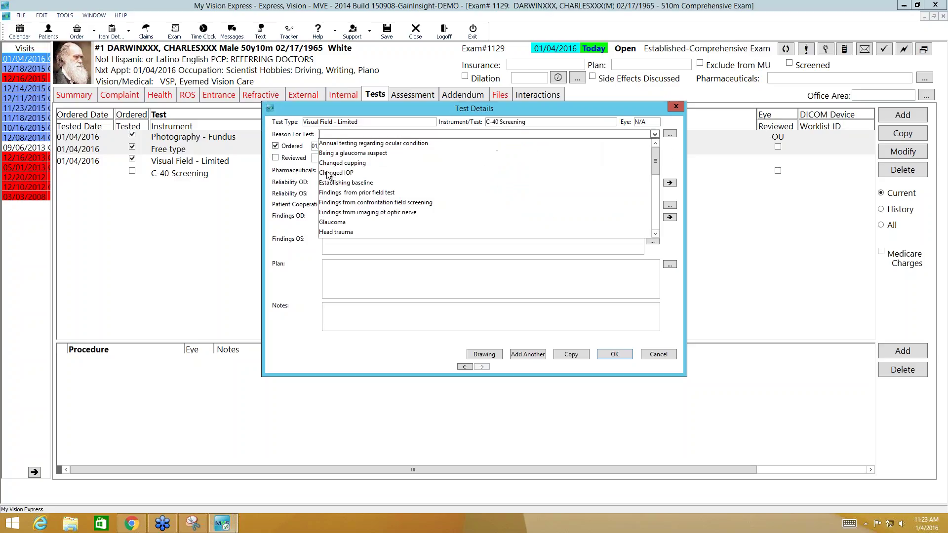
pyautogui.click(350, 144)
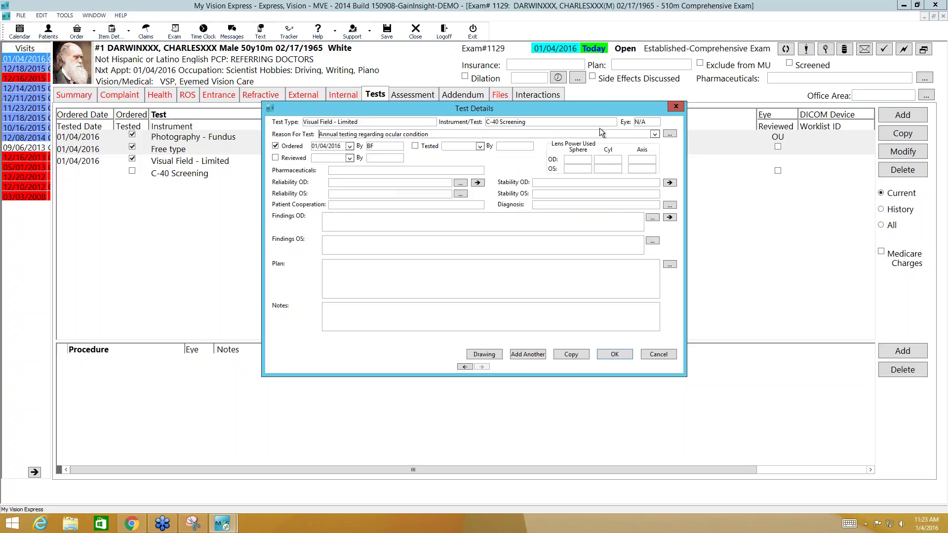
pyautogui.click(644, 122)
pyautogui.click(642, 153)
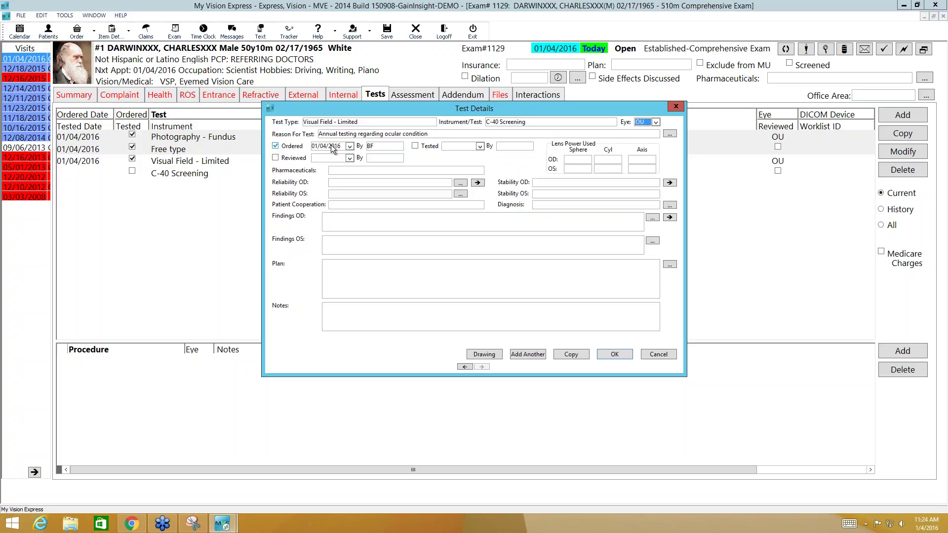
# Mark the limited visual field test as tested and enter "Mm" as the tester's initials
pyautogui.click(415, 147)
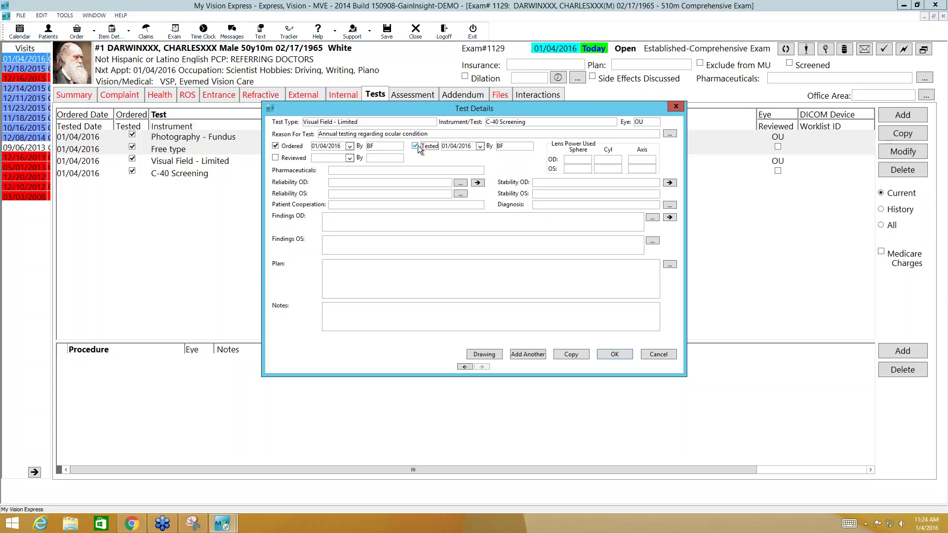
pyautogui.click(506, 146)
pyautogui.write('mm')
pyautogui.press('Tab')
# Set the visual field test's patient cooperation to Good and accept the test details
pyautogui.click(479, 205)
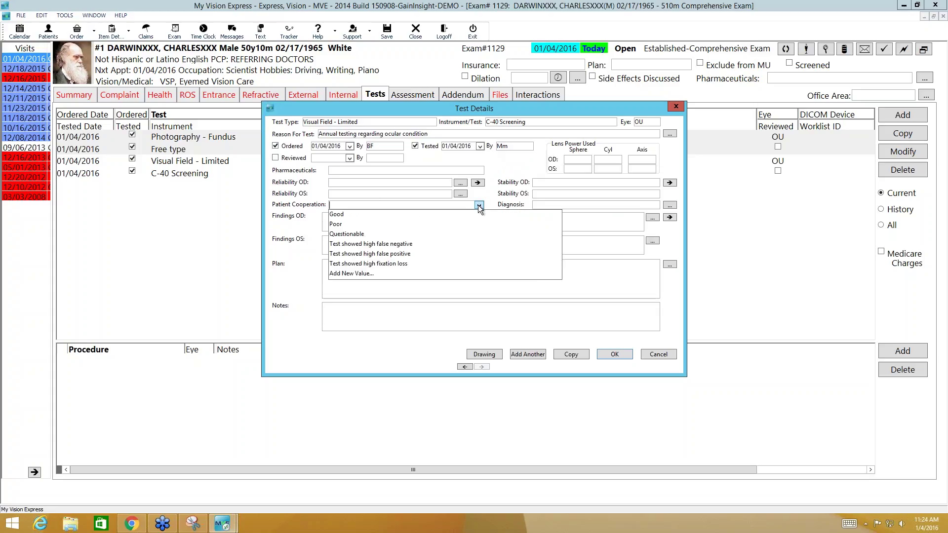
pyautogui.click(343, 214)
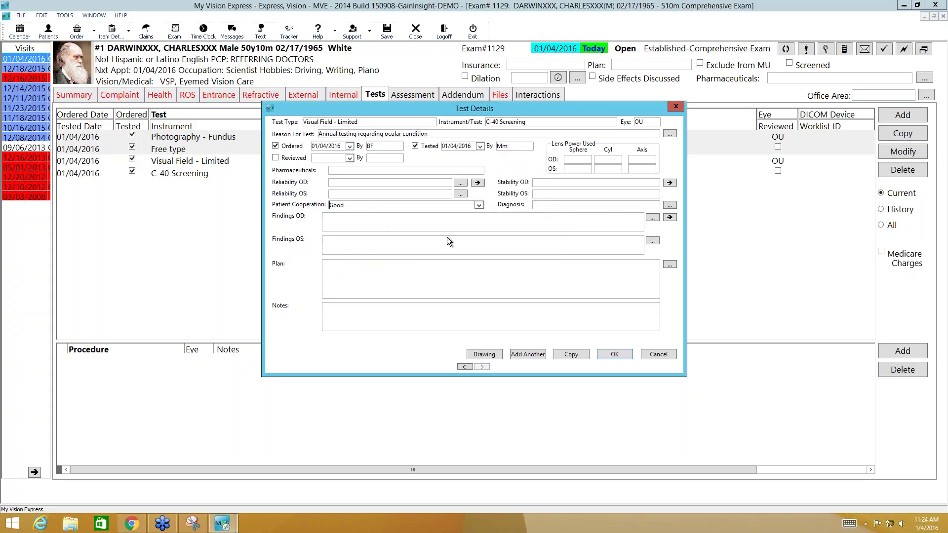
pyautogui.click(362, 319)
pyautogui.click(615, 355)
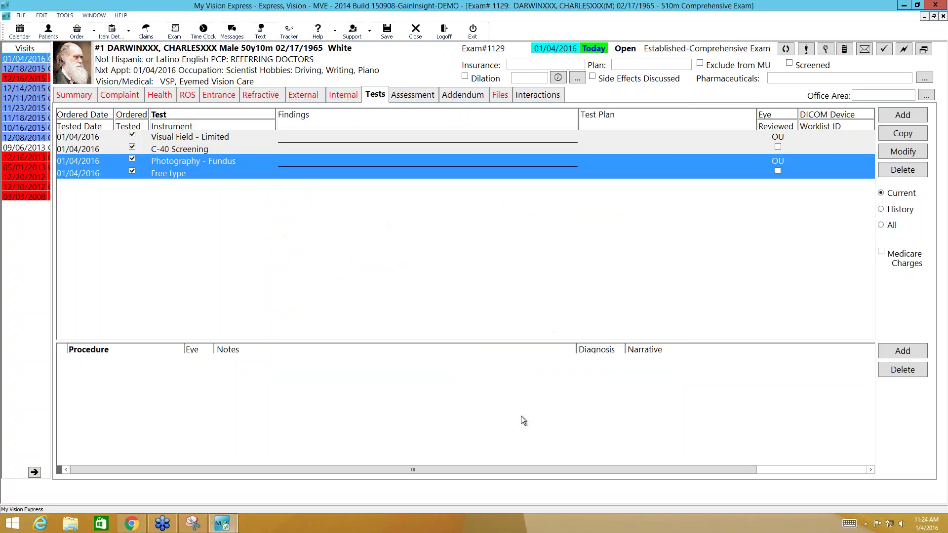
pyautogui.click(207, 164)
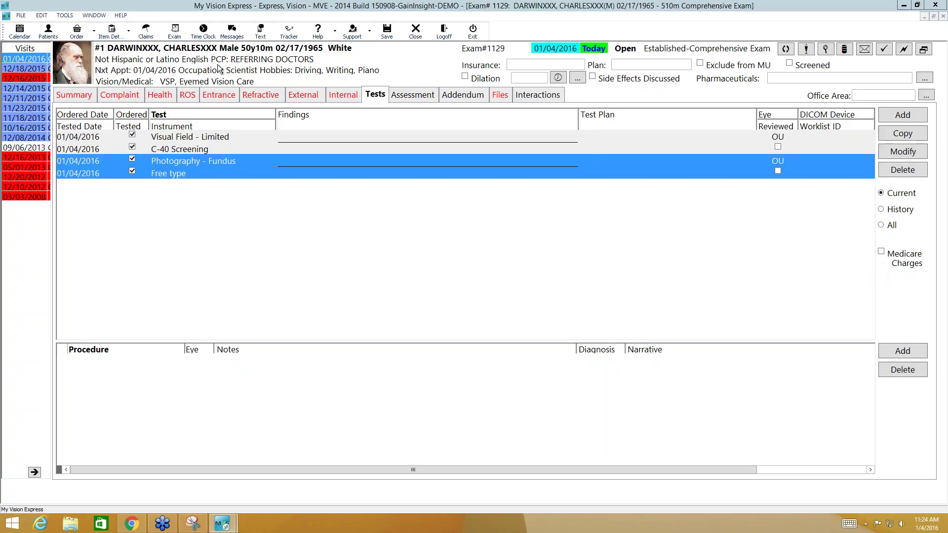
# Return to the entrance findings, mark the exam as screened by the "Express, Vision" user, and save and close it
pyautogui.click(219, 98)
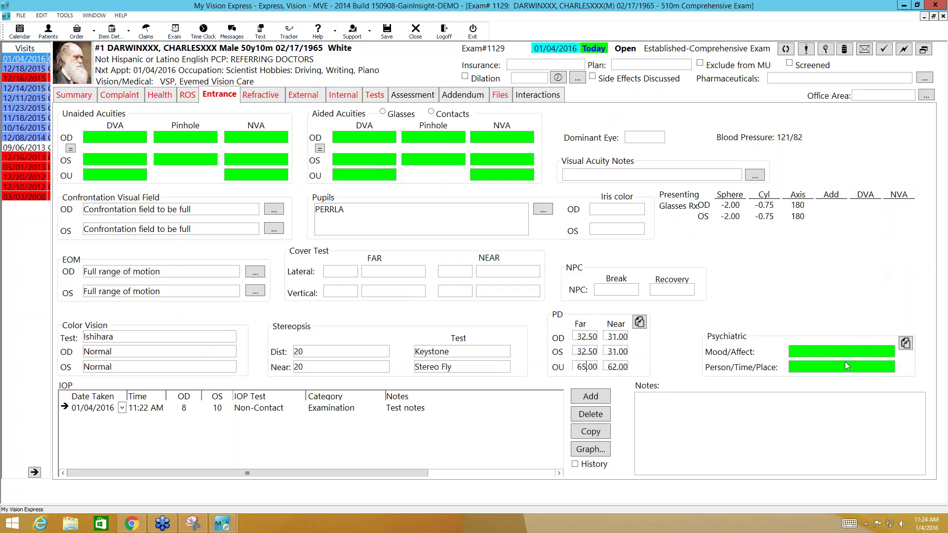
pyautogui.click(790, 63)
pyautogui.click(915, 66)
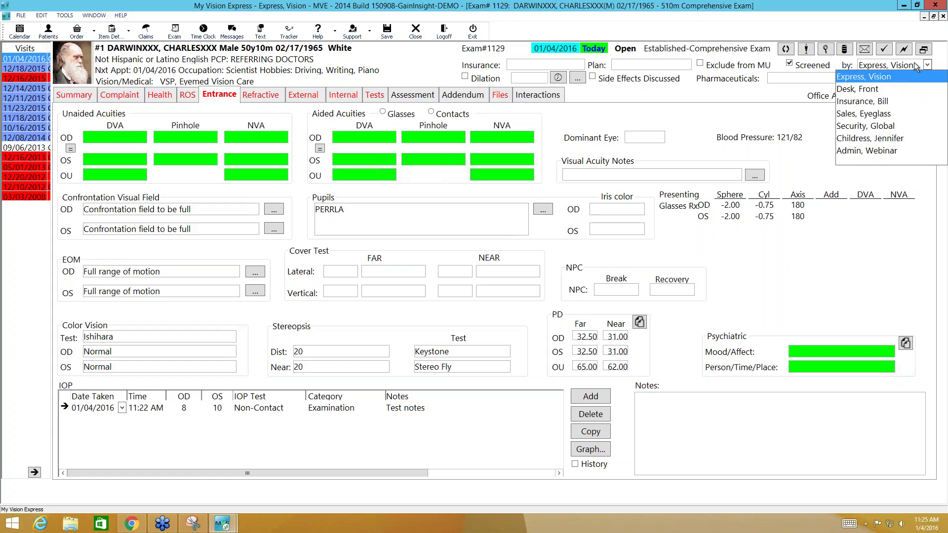
pyautogui.click(860, 78)
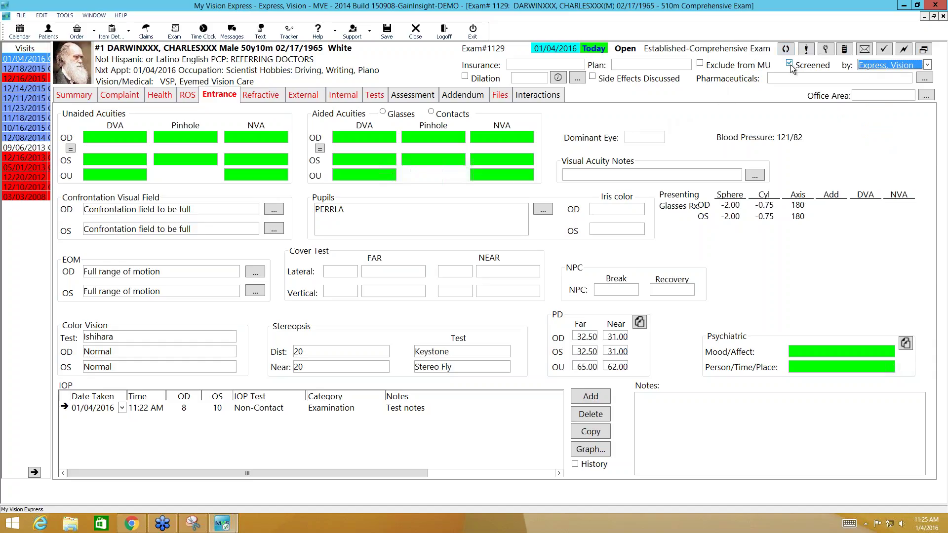
pyautogui.click(927, 65)
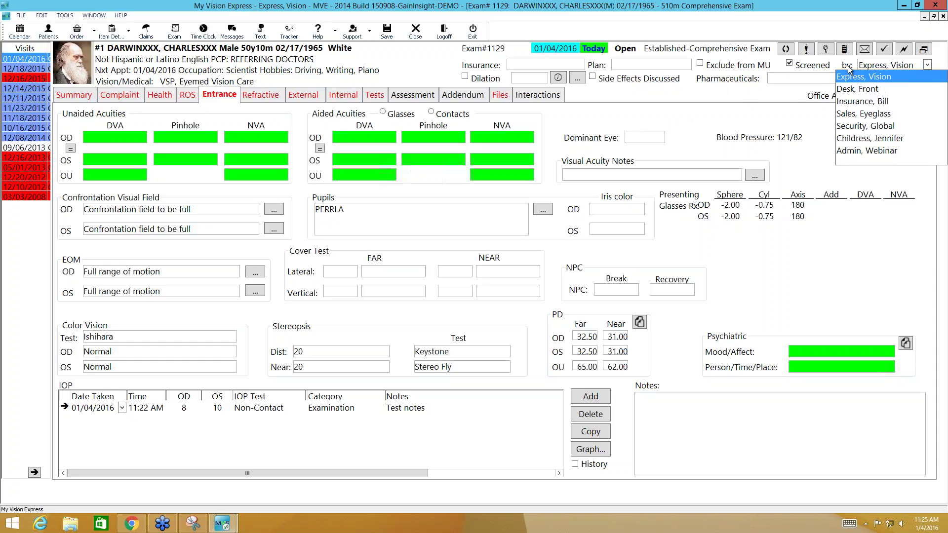
pyautogui.click(928, 66)
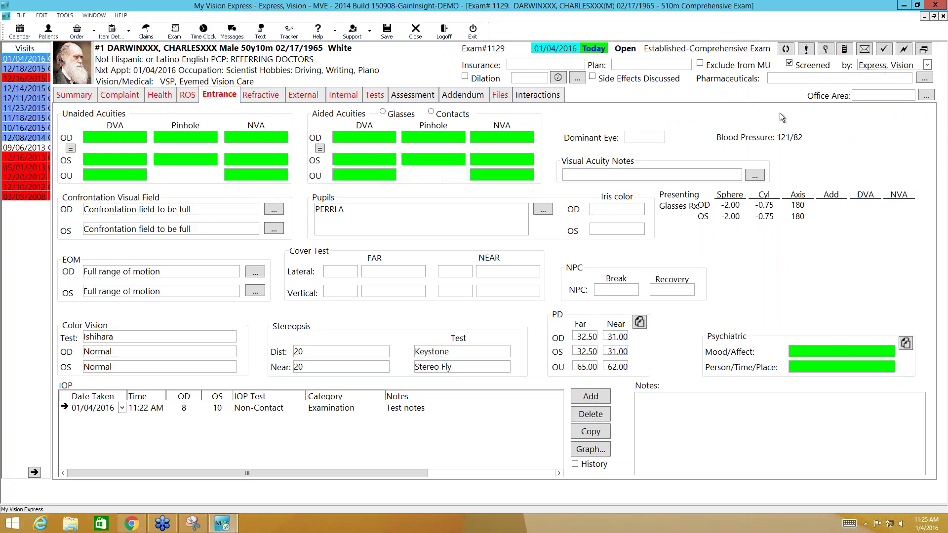
pyautogui.click(386, 34)
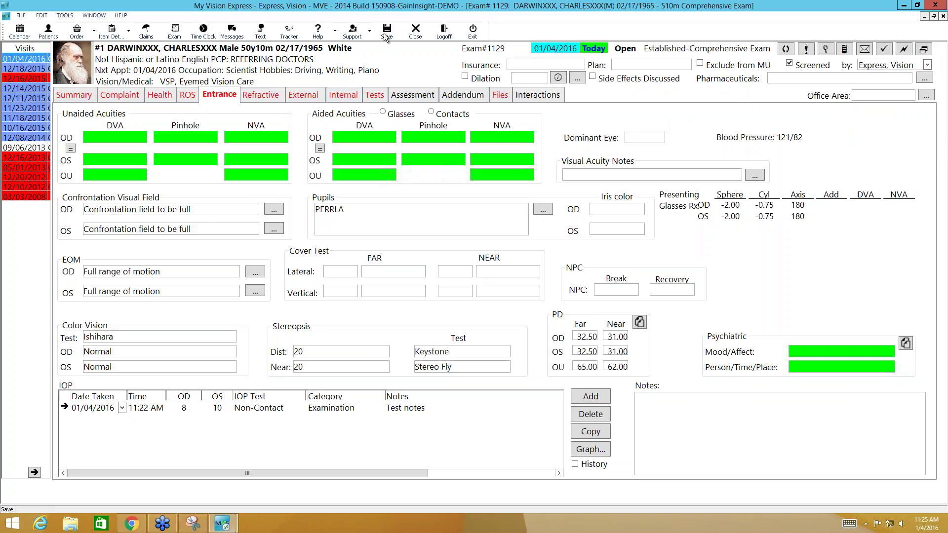
pyautogui.click(416, 32)
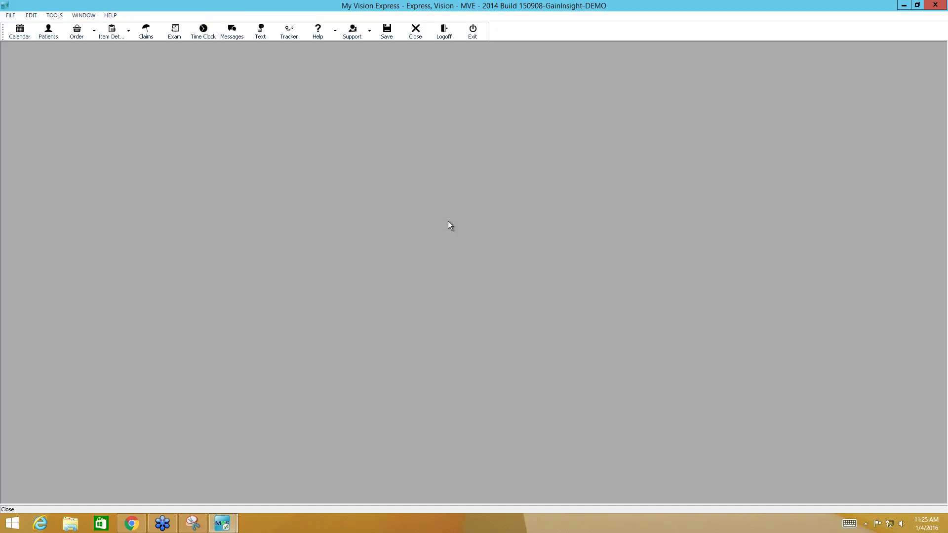
# Open the patient's record, review the exam history for today's exam, and close the record
pyautogui.click(48, 34)
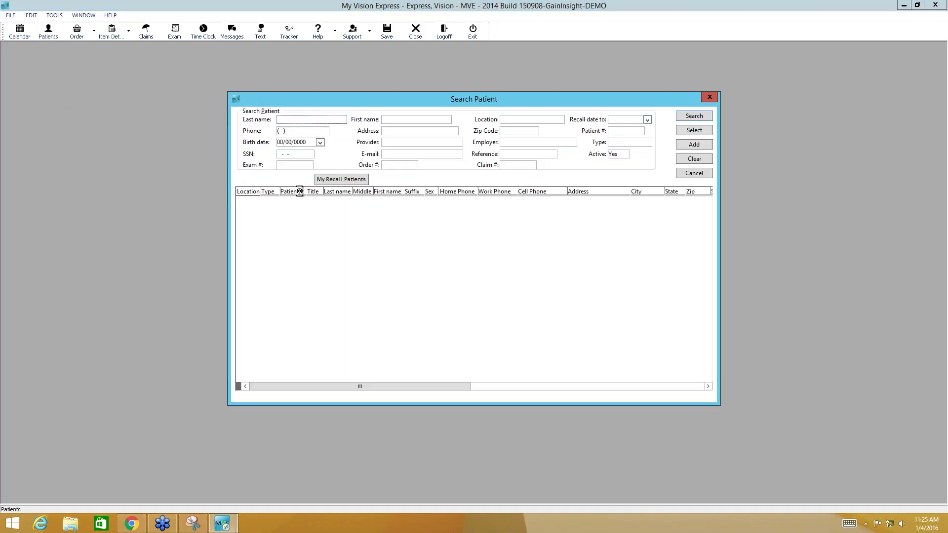
pyautogui.doubleClick(384, 201)
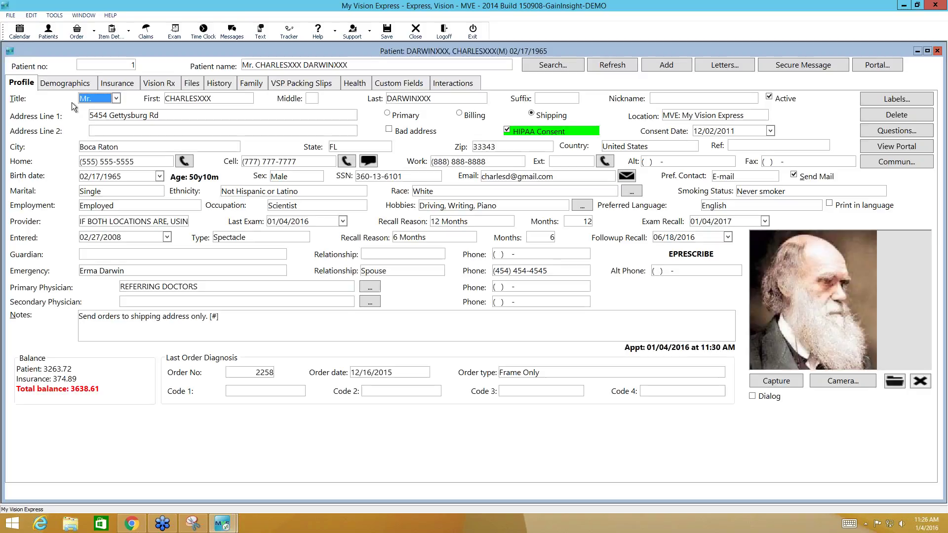
pyautogui.click(215, 88)
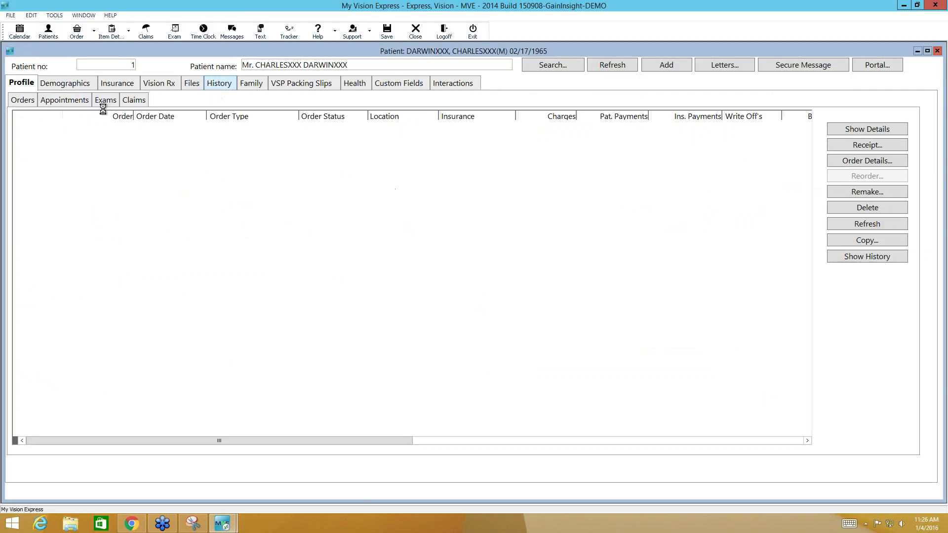
pyautogui.click(106, 100)
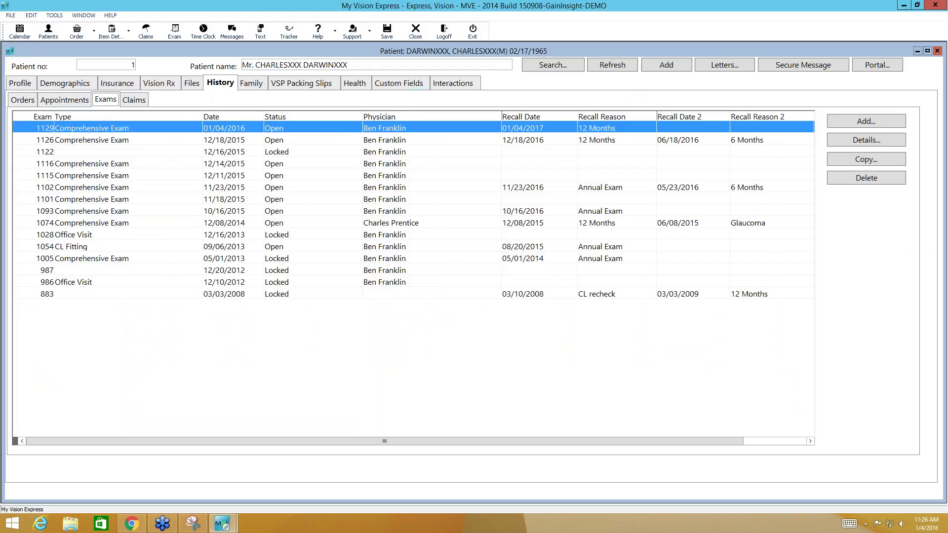
pyautogui.click(415, 31)
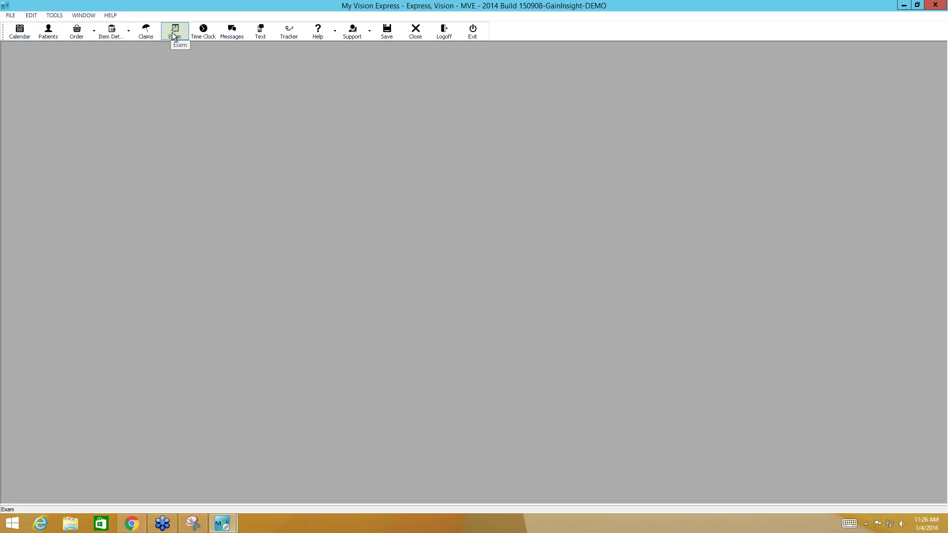
# Reopen today's comprehensive exam and check the dilation history and IOP readings in its summary
pyautogui.click(176, 31)
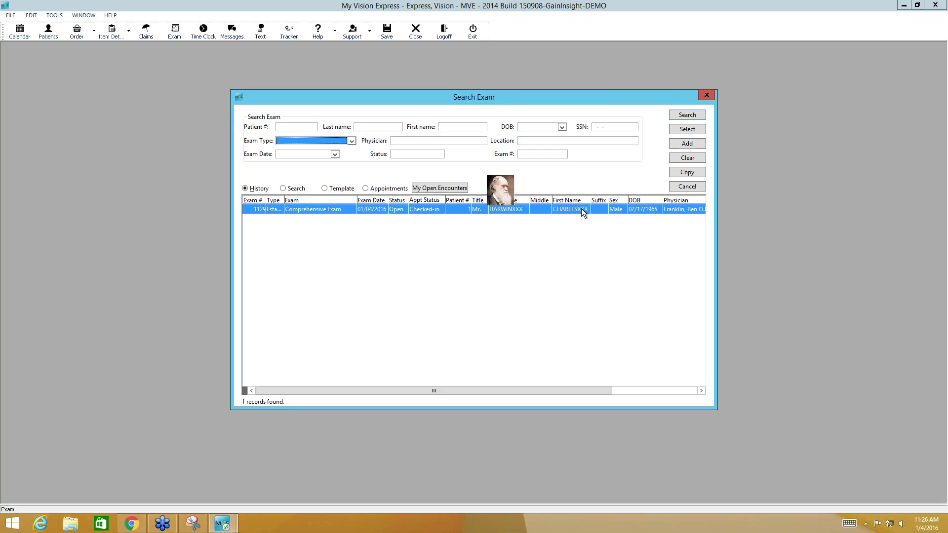
pyautogui.click(682, 128)
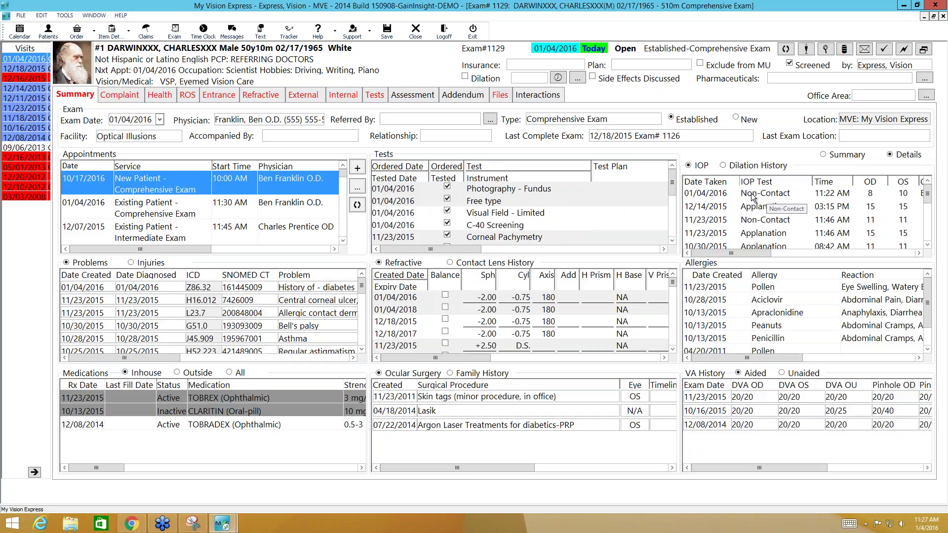
pyautogui.click(724, 166)
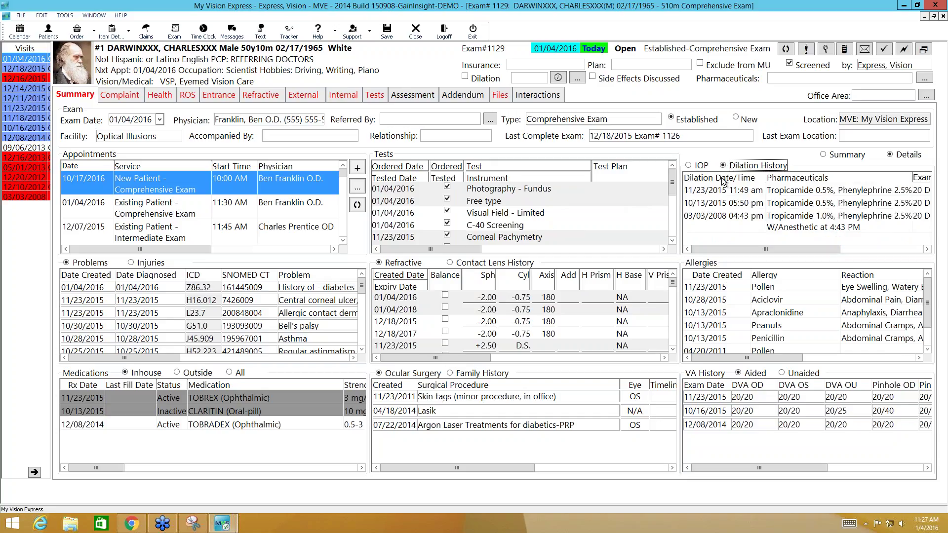
pyautogui.click(691, 166)
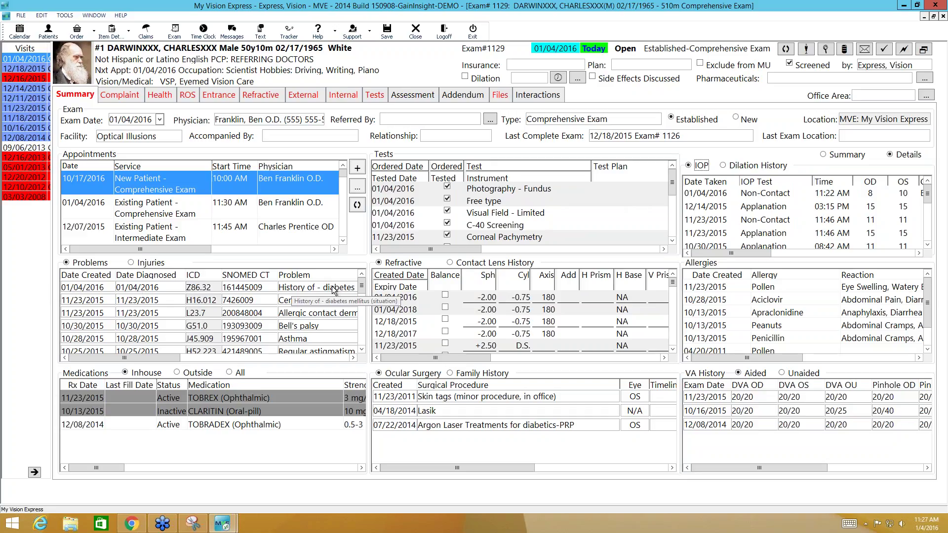
# Review the summary's injuries, contact lens history, all medications, family history and unaided visual acuity history
pyautogui.click(131, 264)
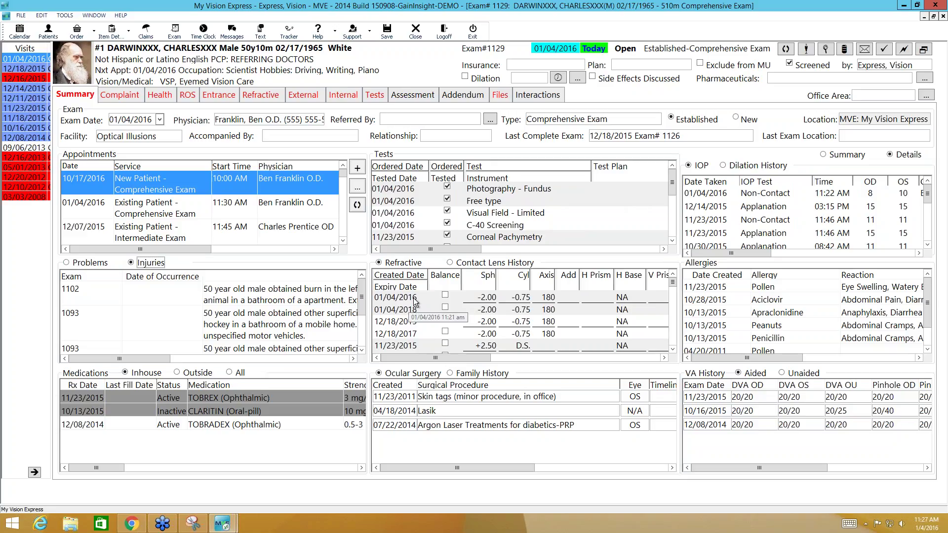
pyautogui.moveTo(455, 357); pyautogui.dragTo(396, 353)
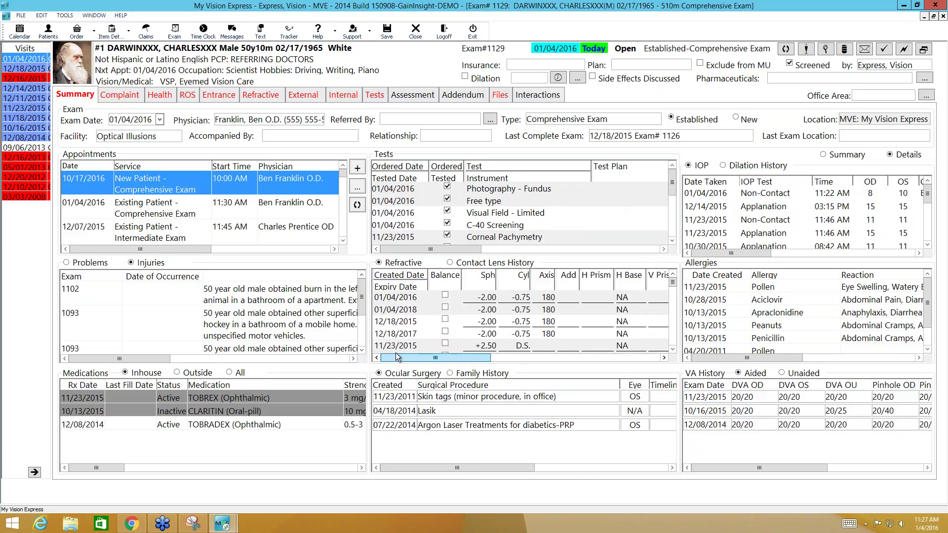
pyautogui.click(451, 263)
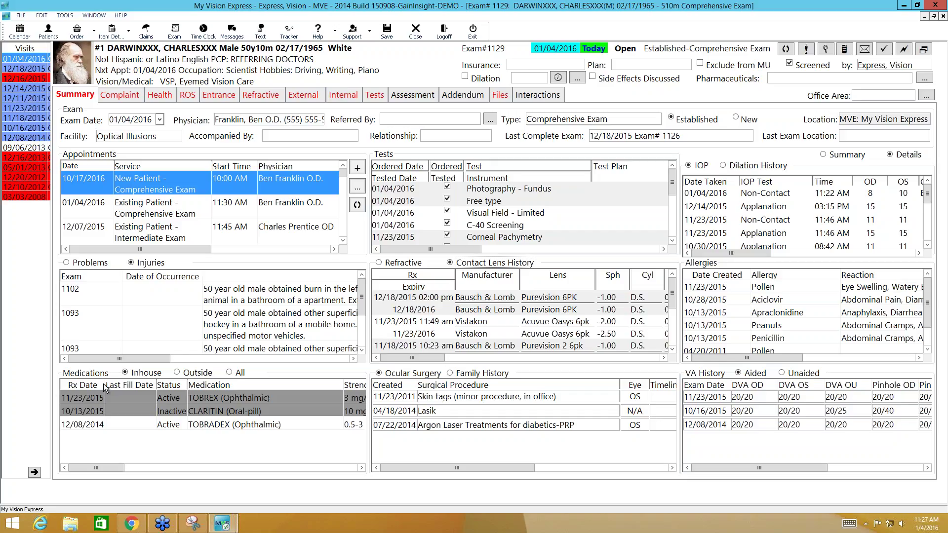
pyautogui.click(230, 373)
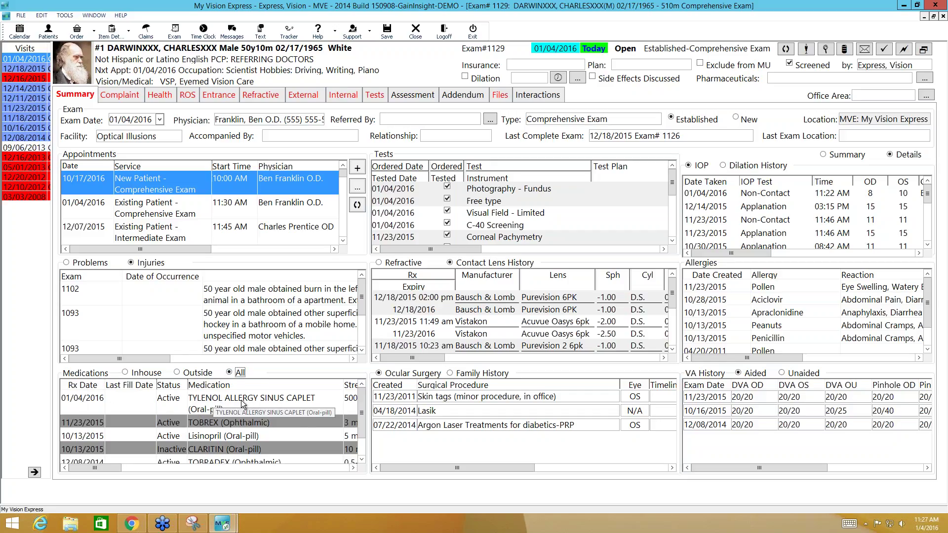
pyautogui.click(457, 374)
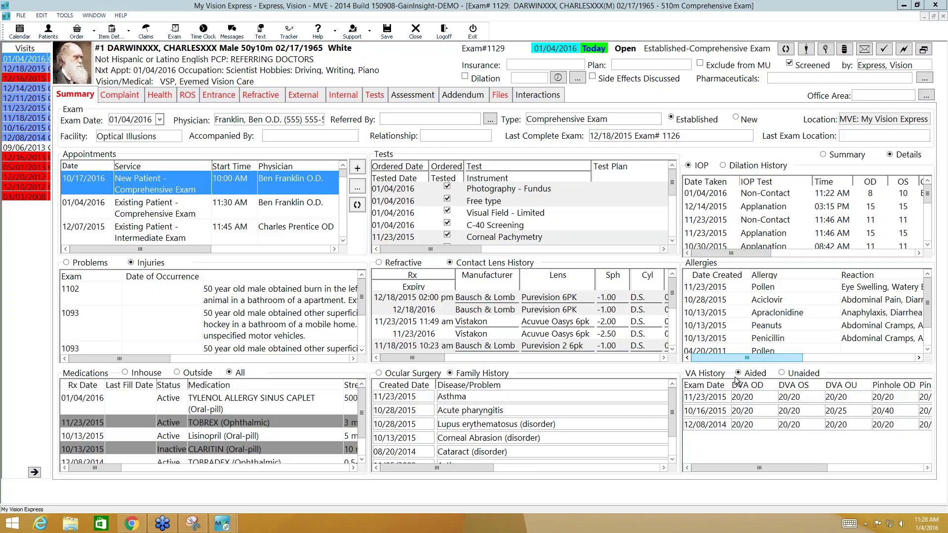
pyautogui.click(782, 374)
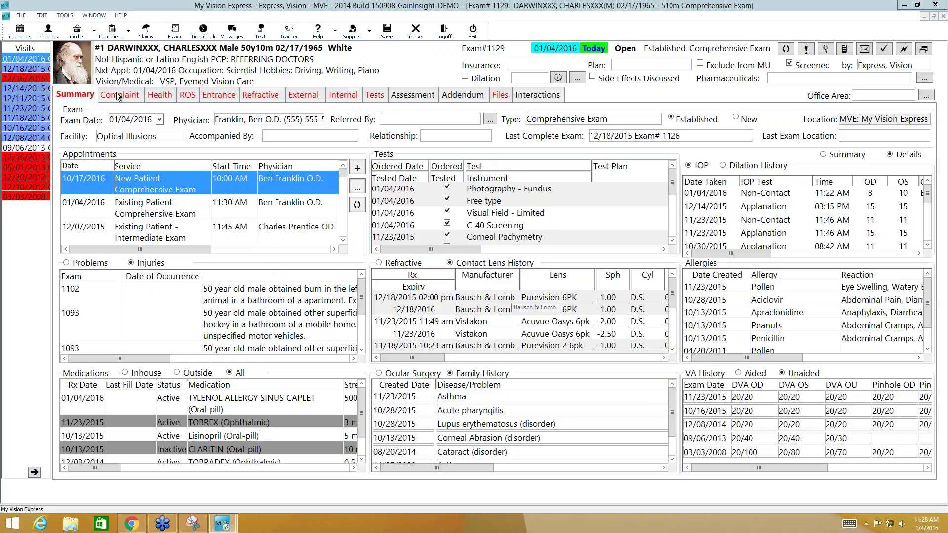
# Set the chief complaint's reason for visit to "Complete eye exam"
pyautogui.click(222, 524)
pyautogui.hotkey('ctrl', 'Tab')
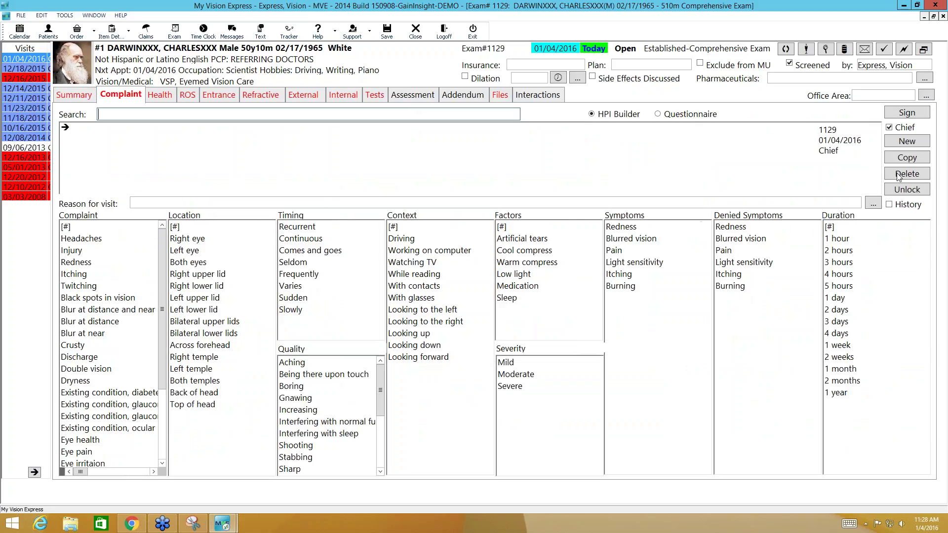
pyautogui.click(857, 202)
pyautogui.click(152, 219)
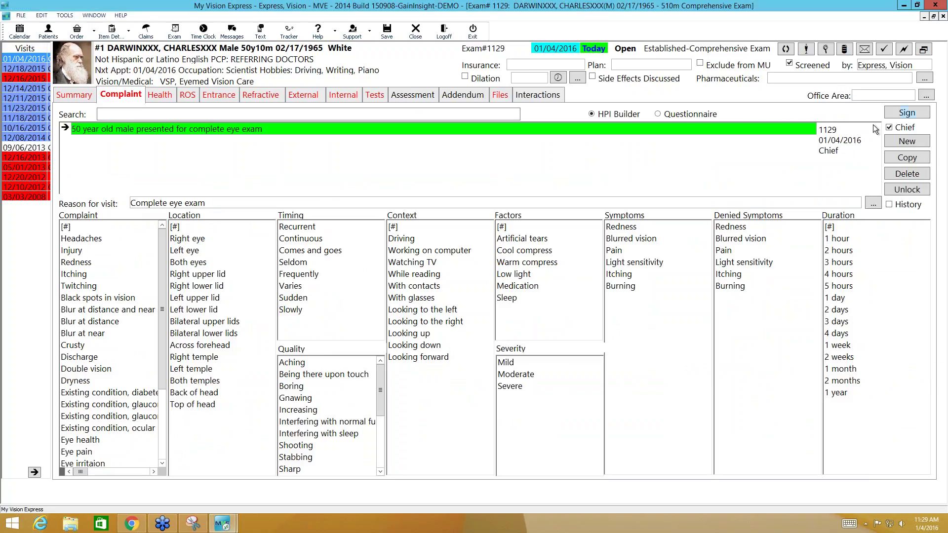
# Mark the patient's medications as reviewed and open the allergies list
pyautogui.click(154, 98)
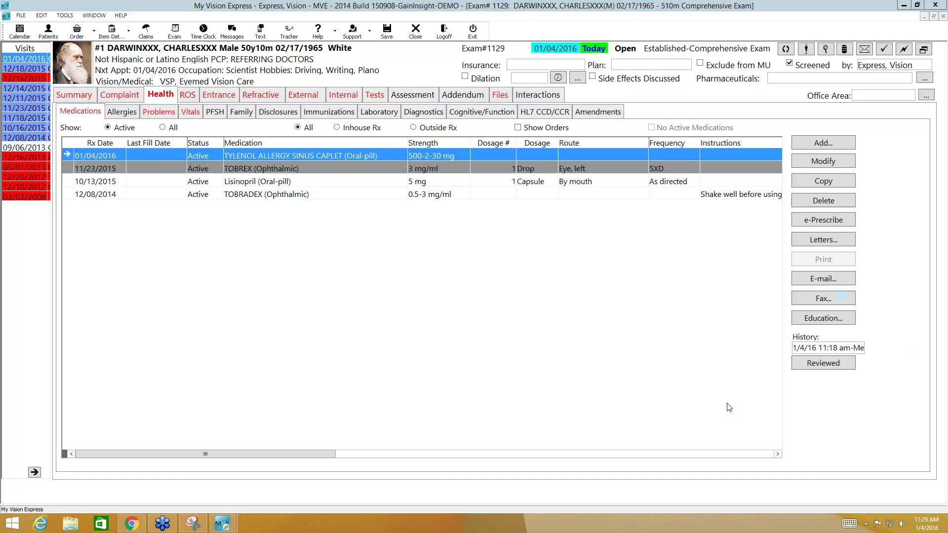
pyautogui.click(845, 363)
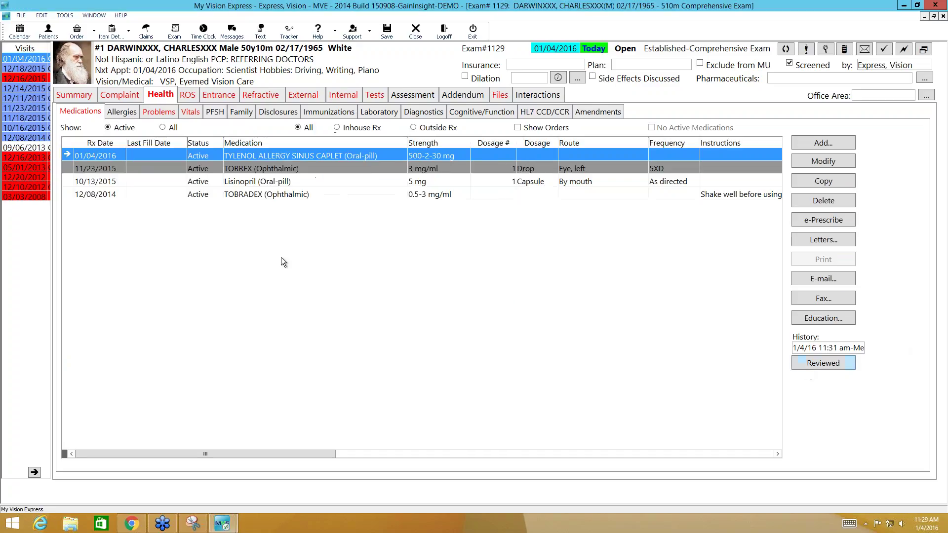
pyautogui.click(120, 112)
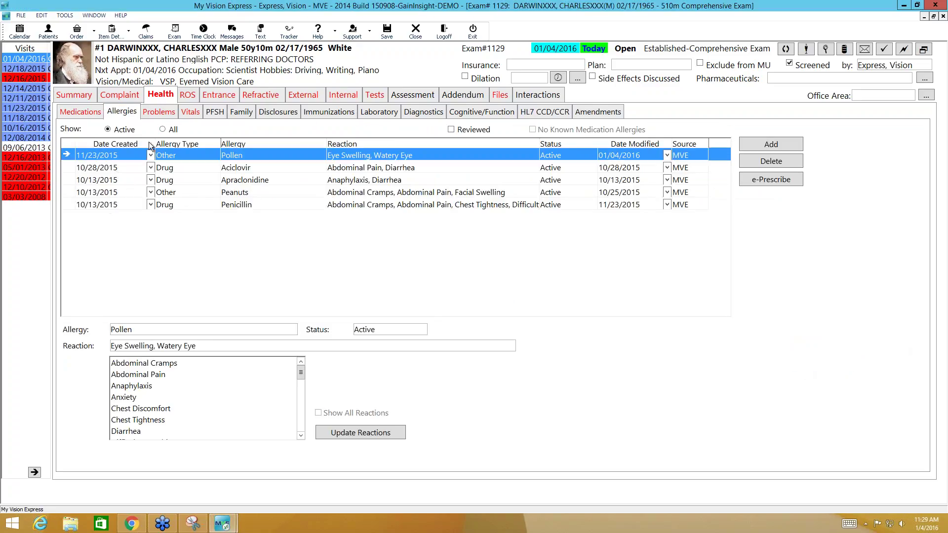
# Mark the patient's allergies and problem list as reviewed and open the vitals for checking
pyautogui.click(450, 129)
pyautogui.click(159, 112)
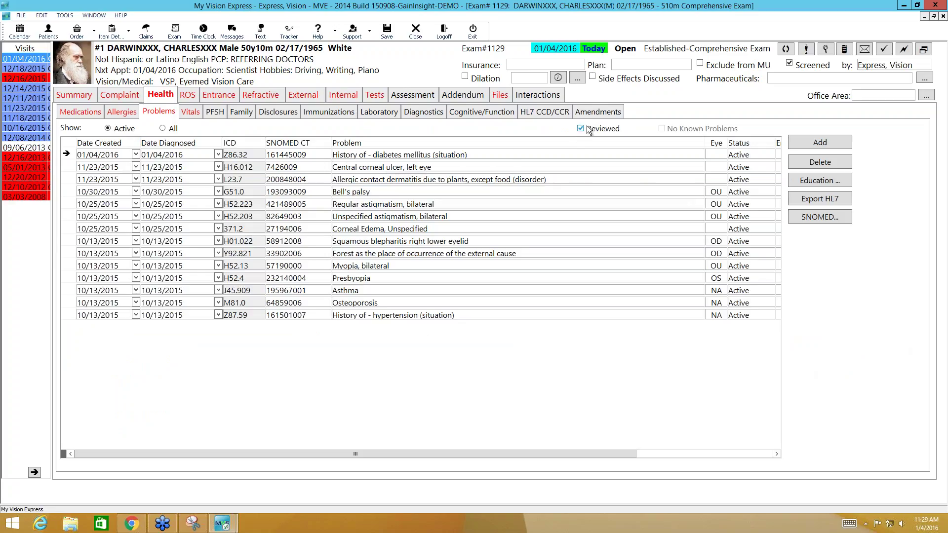
pyautogui.click(193, 113)
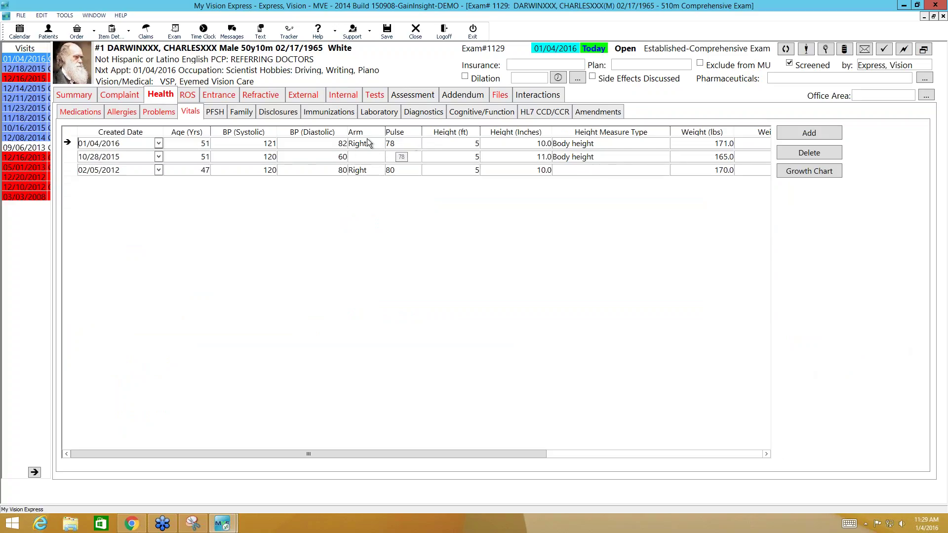
# Set the smoking status to "Never smoker" in the social history and mark both the PFSH and the family history as reviewed
pyautogui.click(211, 112)
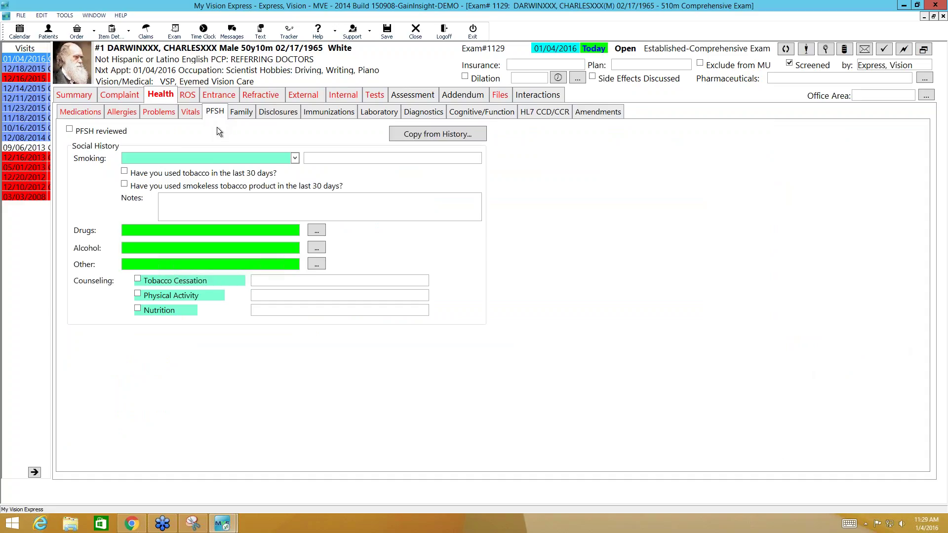
pyautogui.click(295, 158)
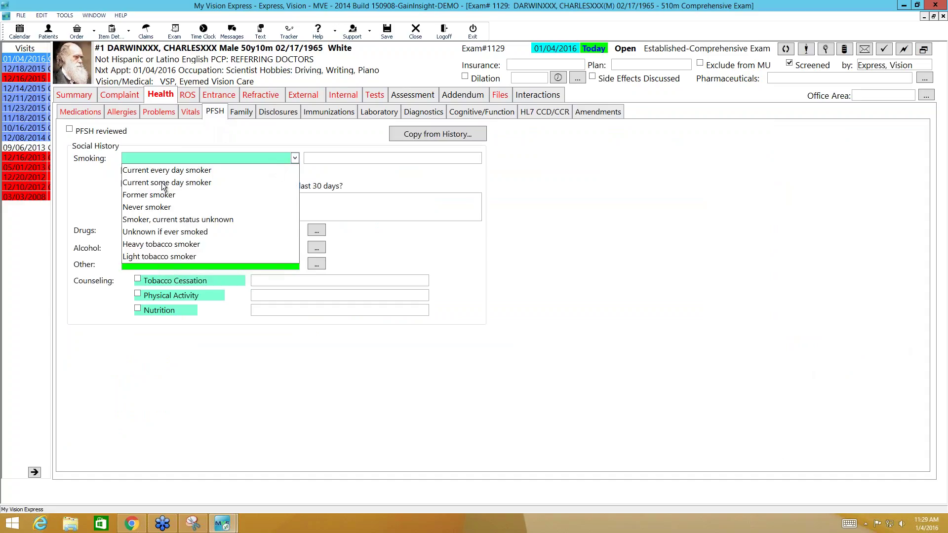
pyautogui.click(154, 208)
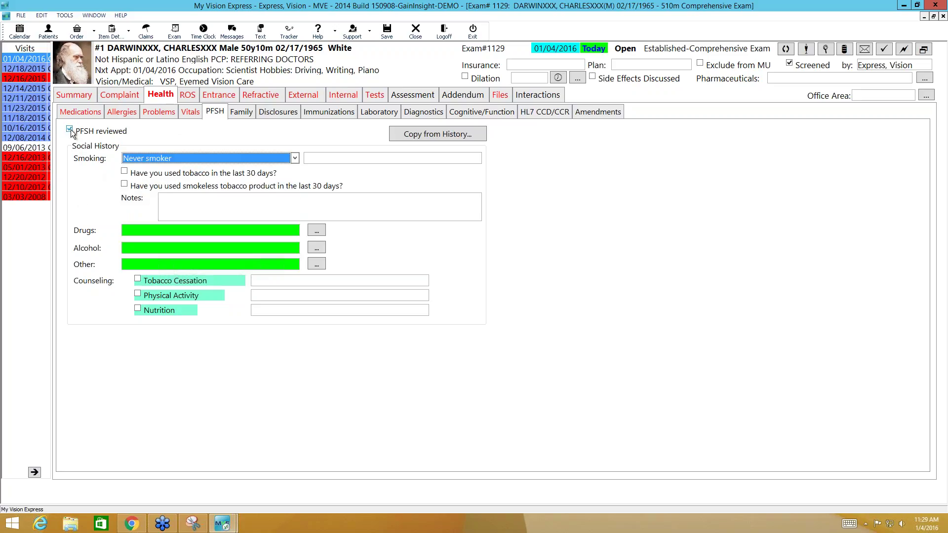
pyautogui.click(241, 112)
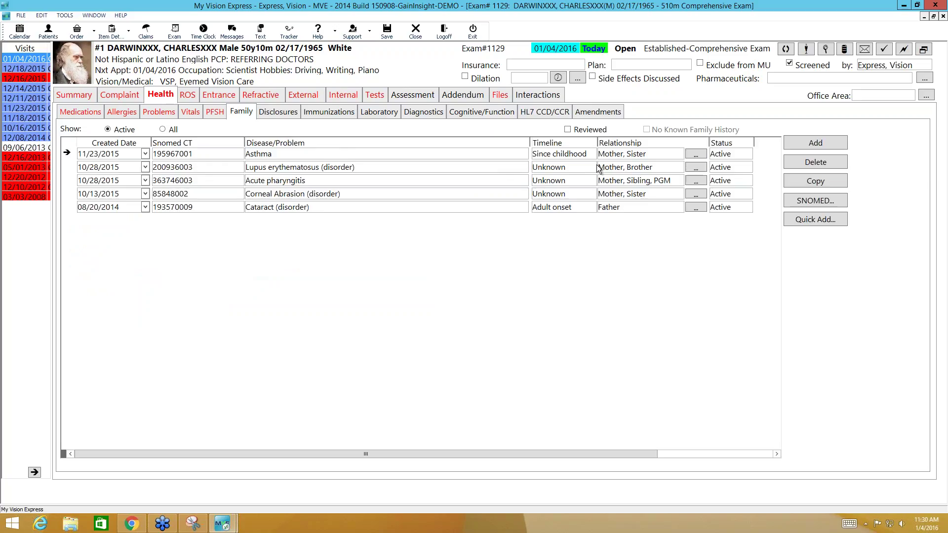
pyautogui.click(570, 129)
# Check the review of systems and view the selectable cardiovascular findings without changing the entry
pyautogui.click(187, 96)
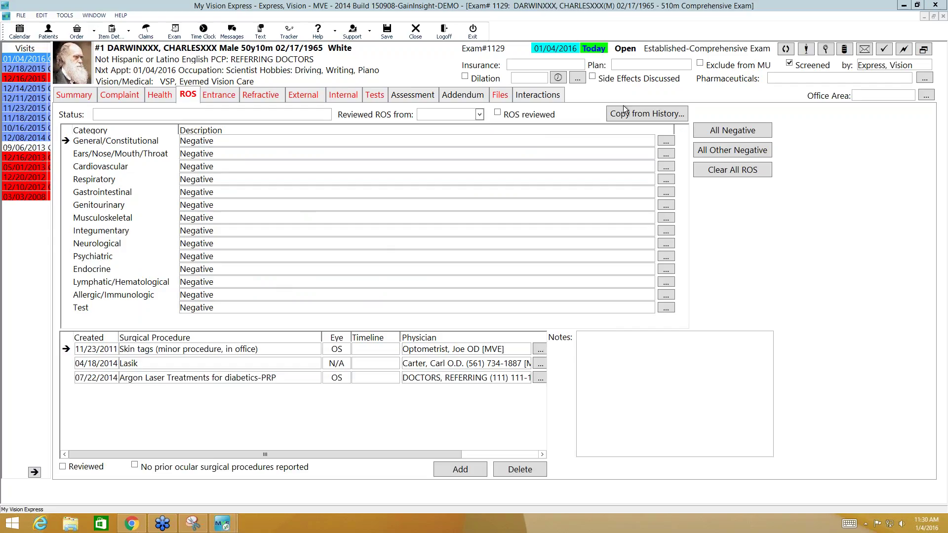
pyautogui.click(505, 110)
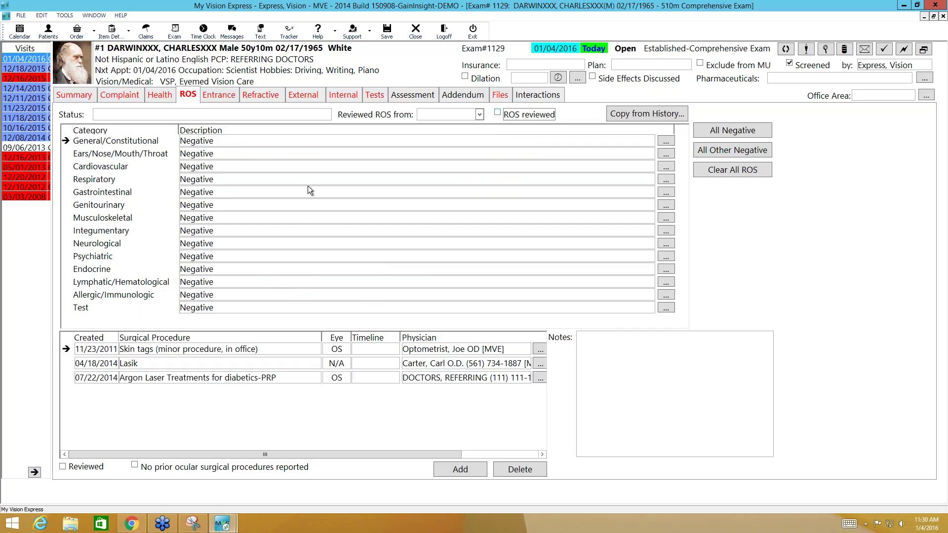
pyautogui.click(649, 164)
pyautogui.click(649, 166)
pyautogui.click(648, 168)
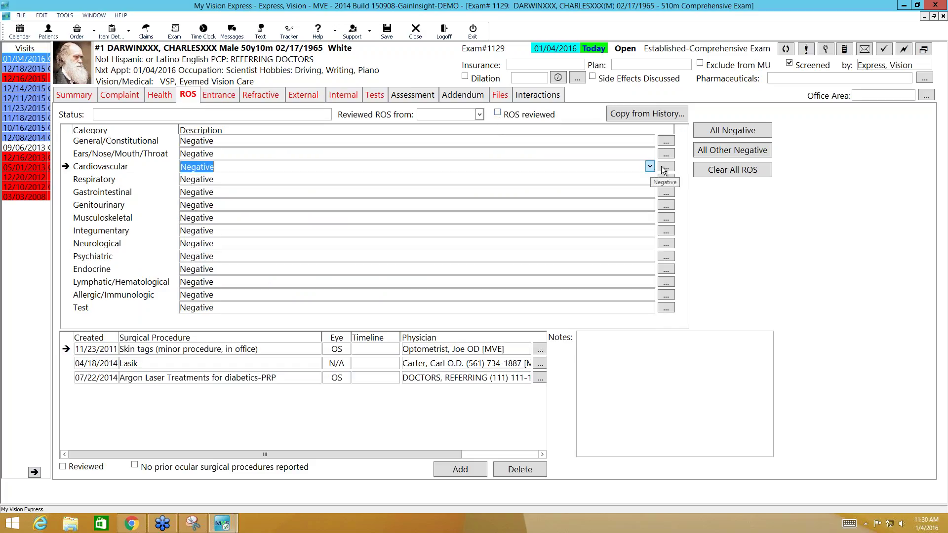
pyautogui.click(664, 169)
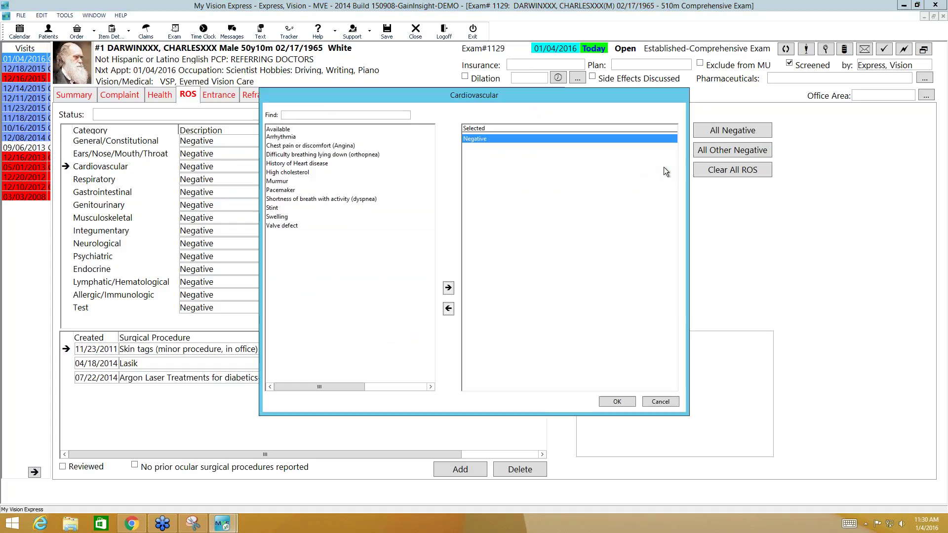
pyautogui.click(660, 402)
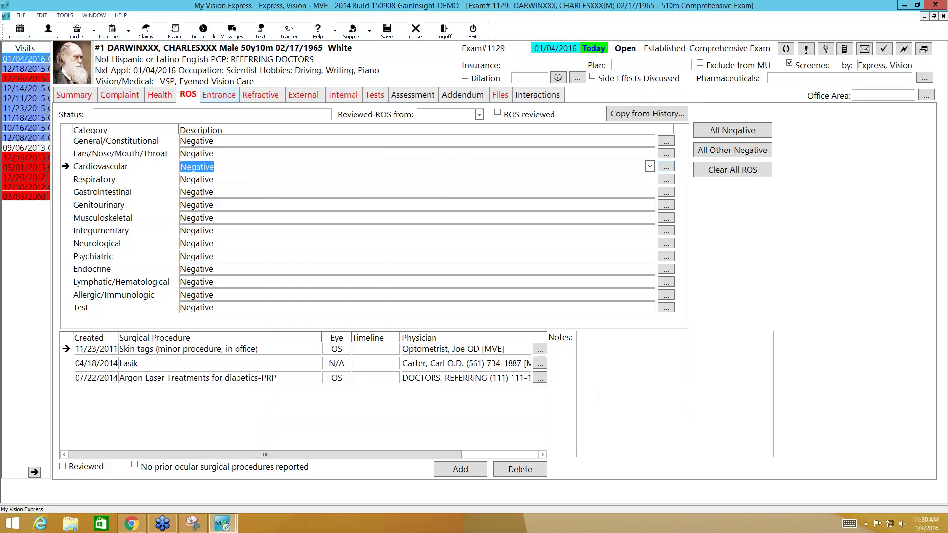
# Check the IOP entry in the entrance tests and set the aided acuities to Contacts
pyautogui.hotkey('ctrl', 'Tab')
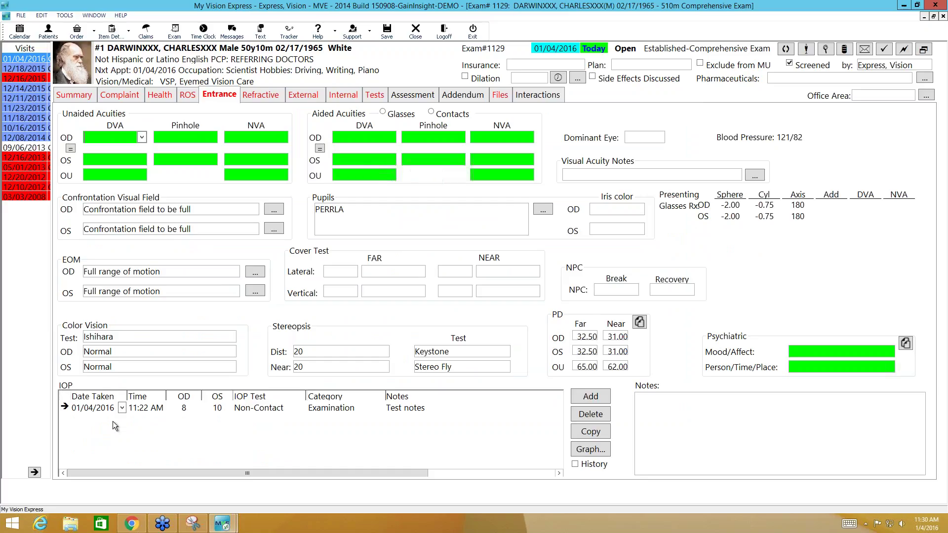
pyautogui.click(422, 410)
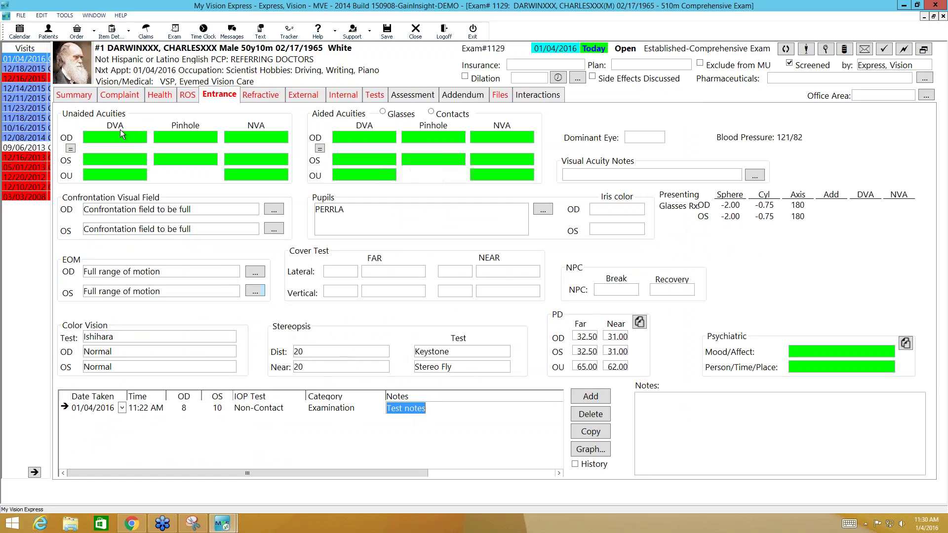
pyautogui.press('Tab')
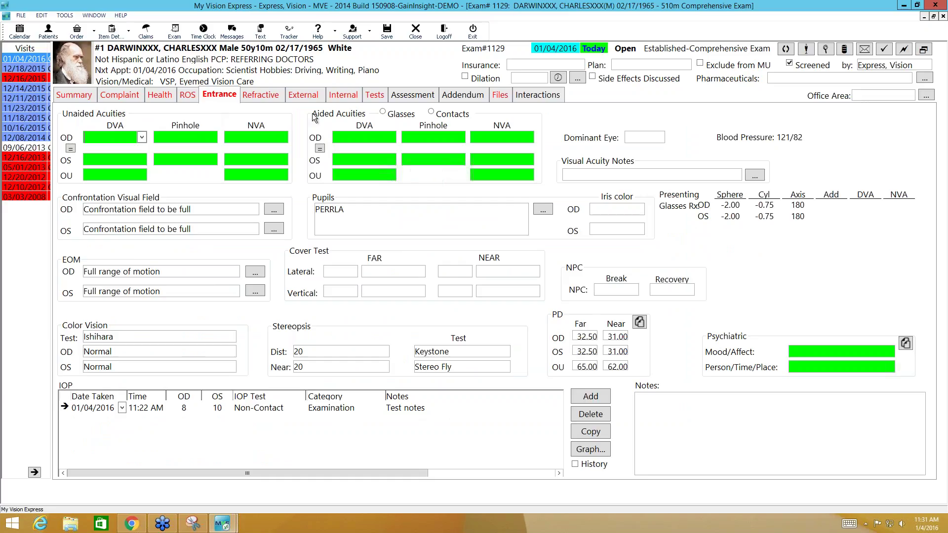
pyautogui.click(431, 113)
# Set both the psychiatric Mood/Affect and Person/Time/Place findings to "Oriented"
pyautogui.click(835, 350)
pyautogui.click(890, 352)
pyautogui.click(822, 365)
pyautogui.click(792, 370)
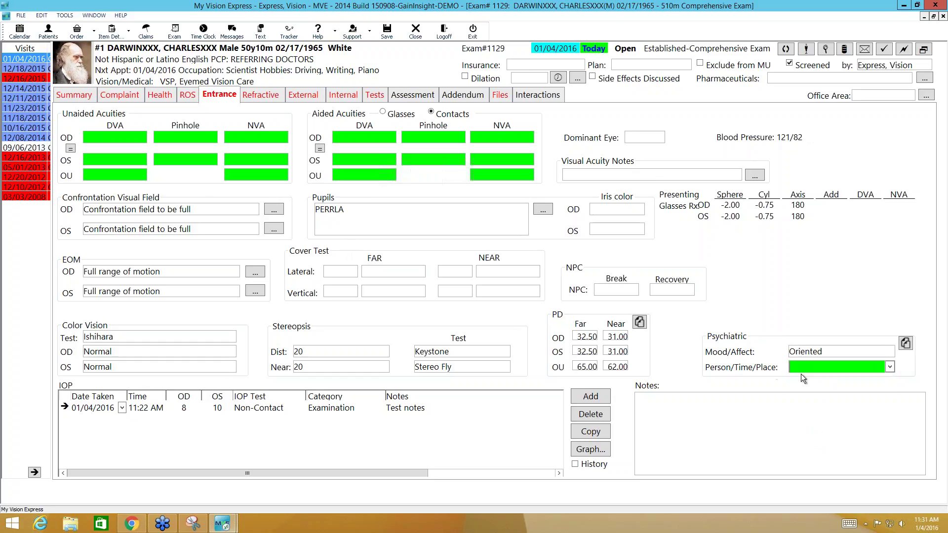
pyautogui.click(890, 367)
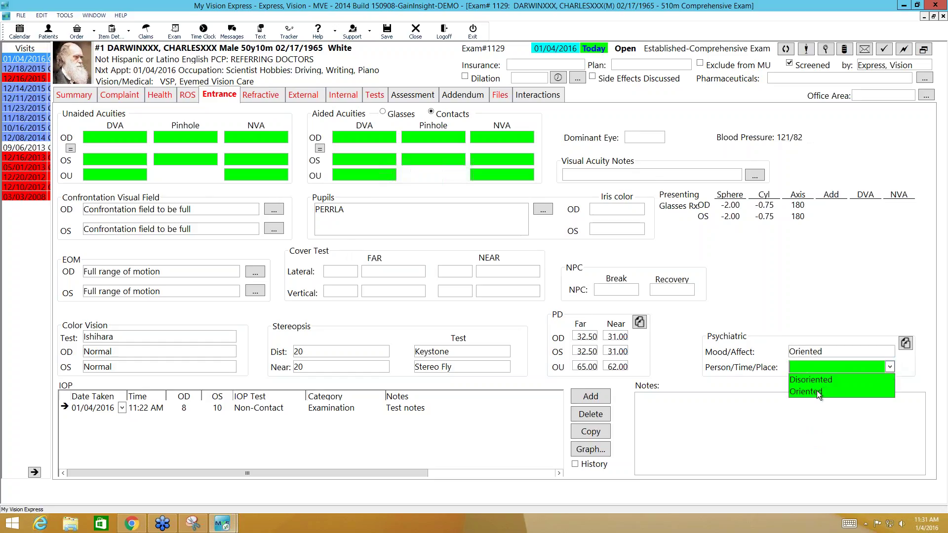
pyautogui.click(816, 391)
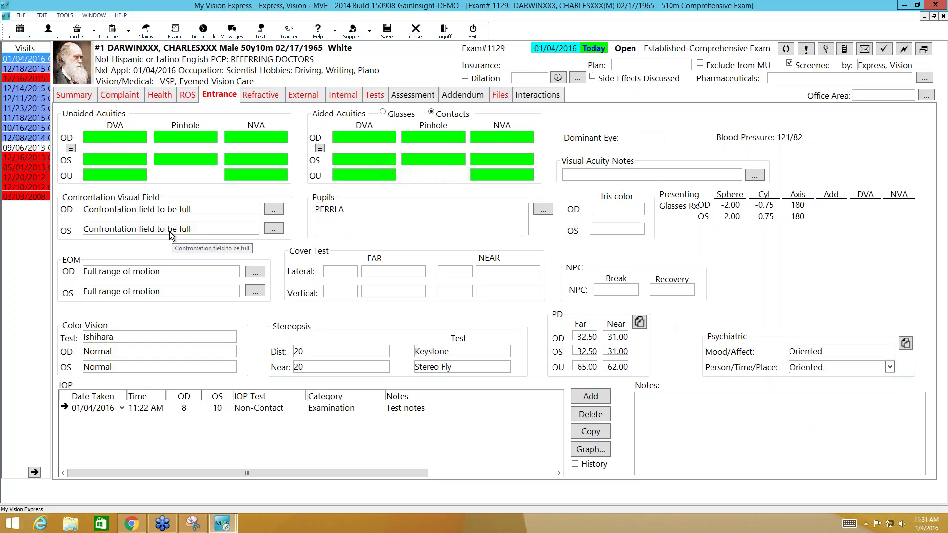
# Open the exam's refractions and view the details of the Presenting and Autorefractor entries
pyautogui.click(257, 94)
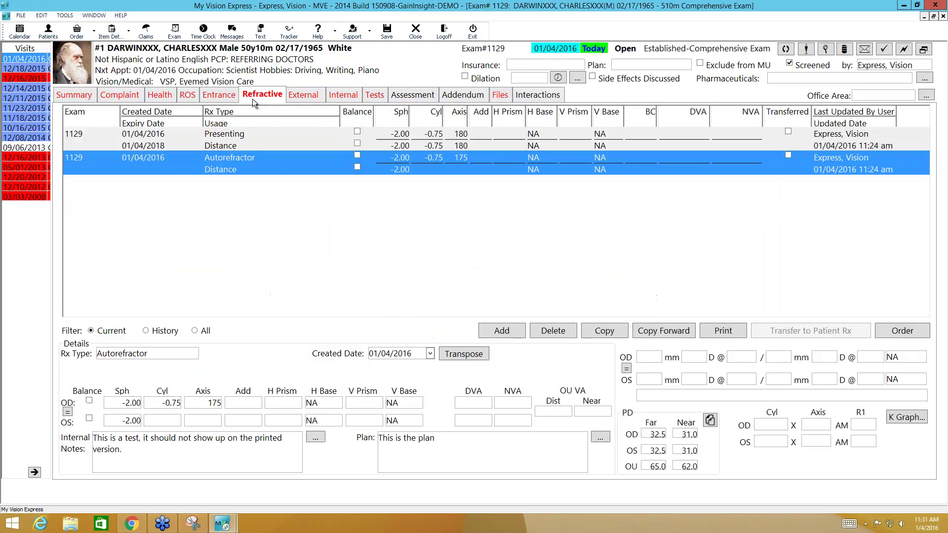
pyautogui.click(251, 146)
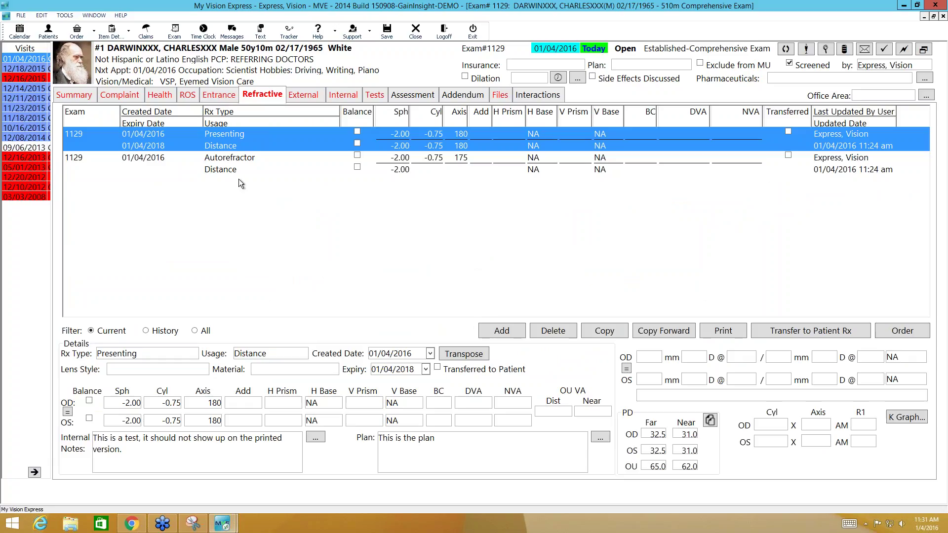
pyautogui.click(239, 168)
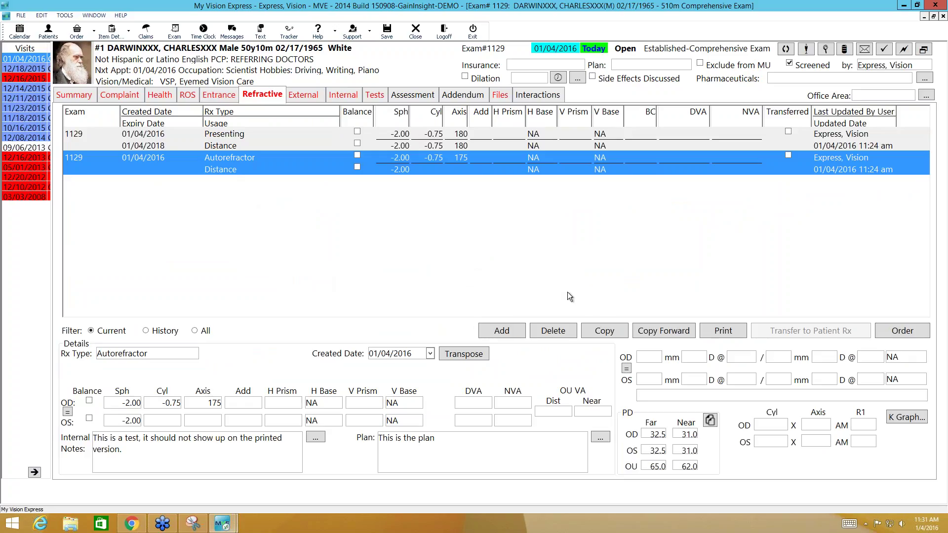
# Copy the Autorefractor refraction, set the copy's Rx type to Subjective and copy it forward to Manifest and Final refractions
pyautogui.click(605, 332)
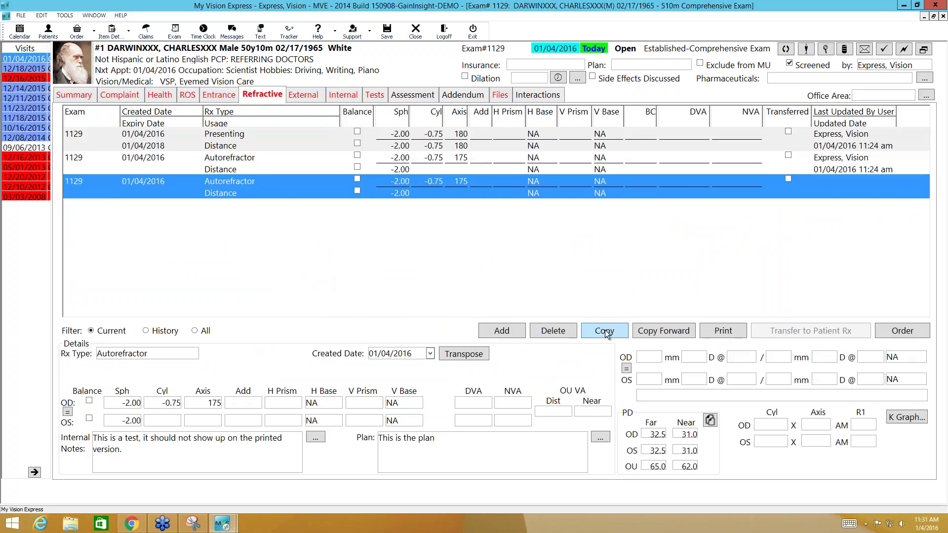
pyautogui.click(232, 162)
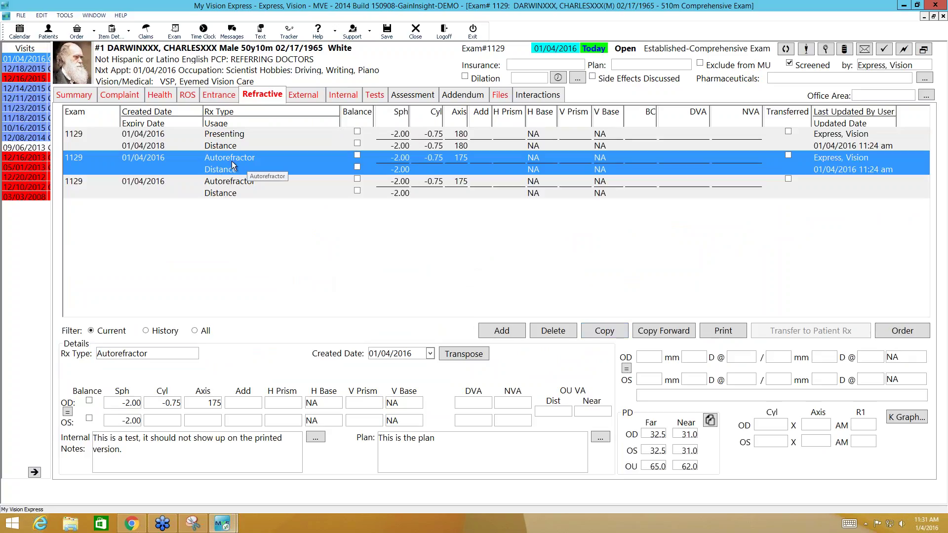
pyautogui.click(242, 195)
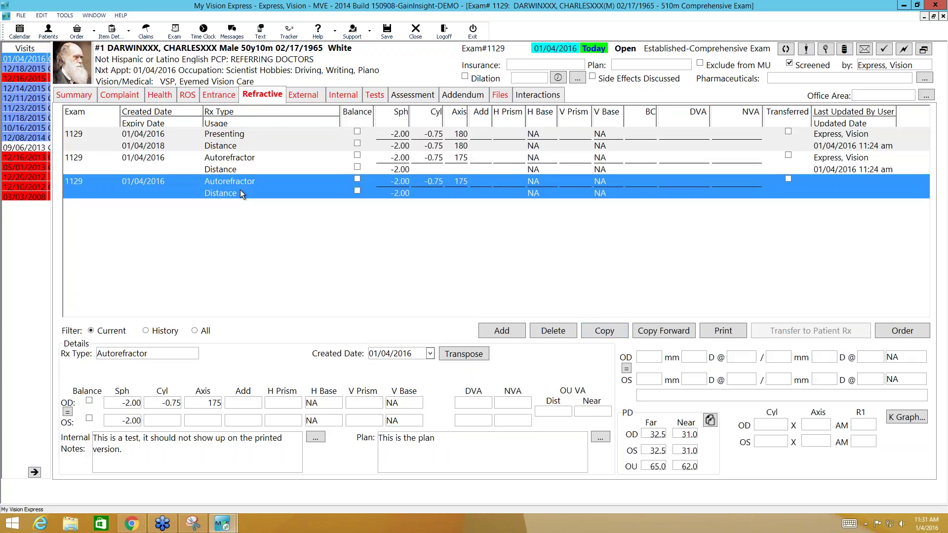
pyautogui.click(184, 356)
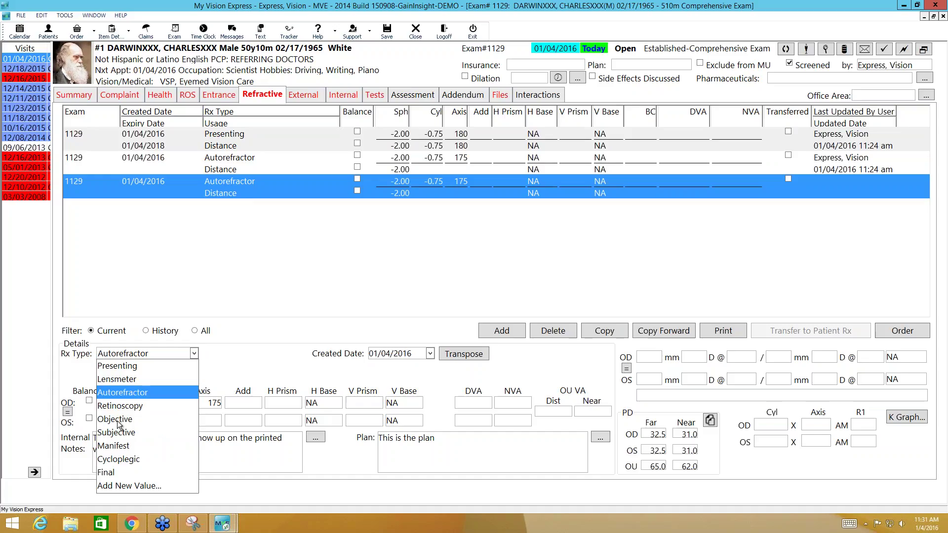
pyautogui.click(119, 433)
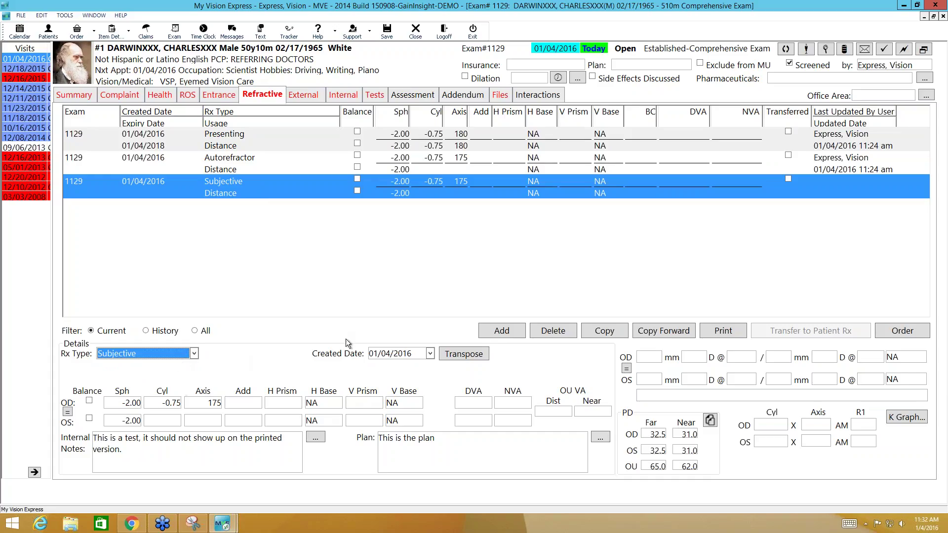
pyautogui.click(669, 331)
pyautogui.click(669, 330)
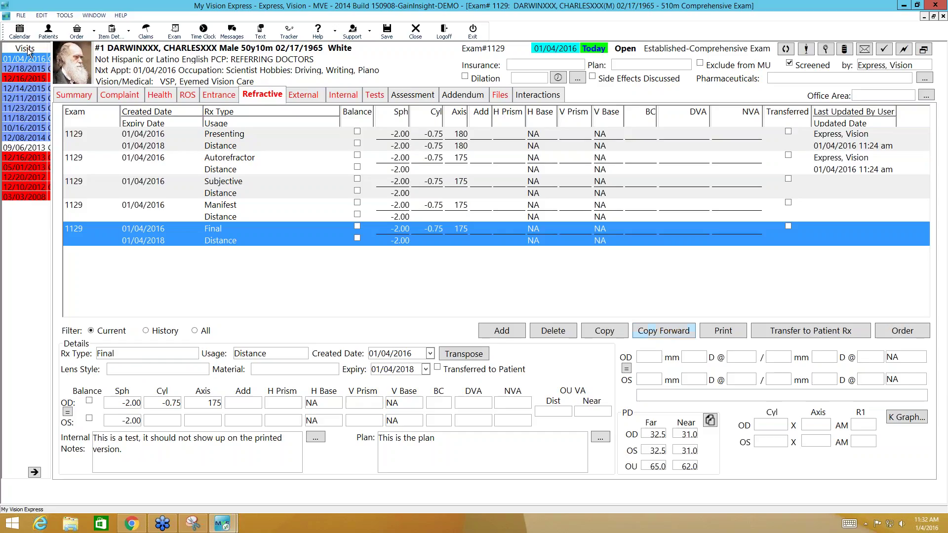
# Open the category setup and find the Refraction Type group to examine its Copy To sequence
pyautogui.click(21, 16)
pyautogui.moveTo(49, 120)
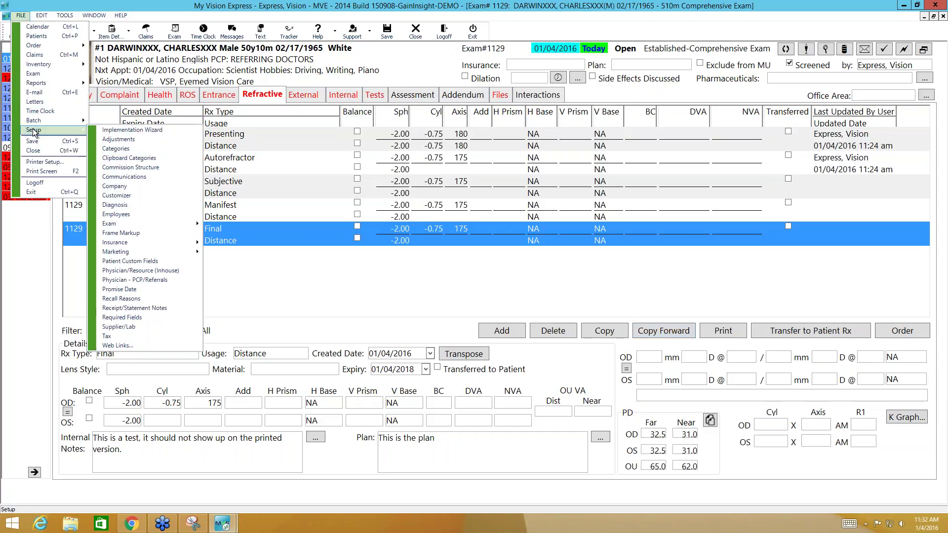
pyautogui.click(128, 146)
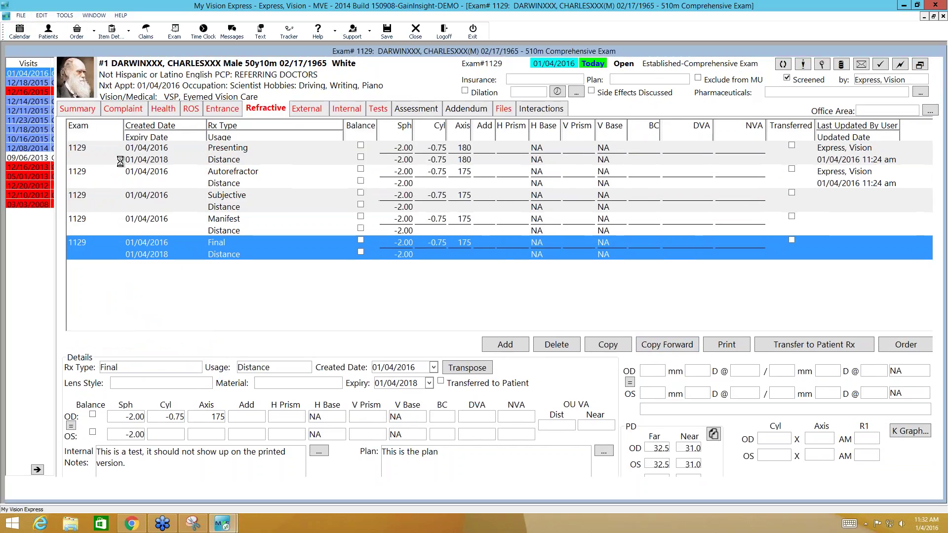
pyautogui.click(117, 158)
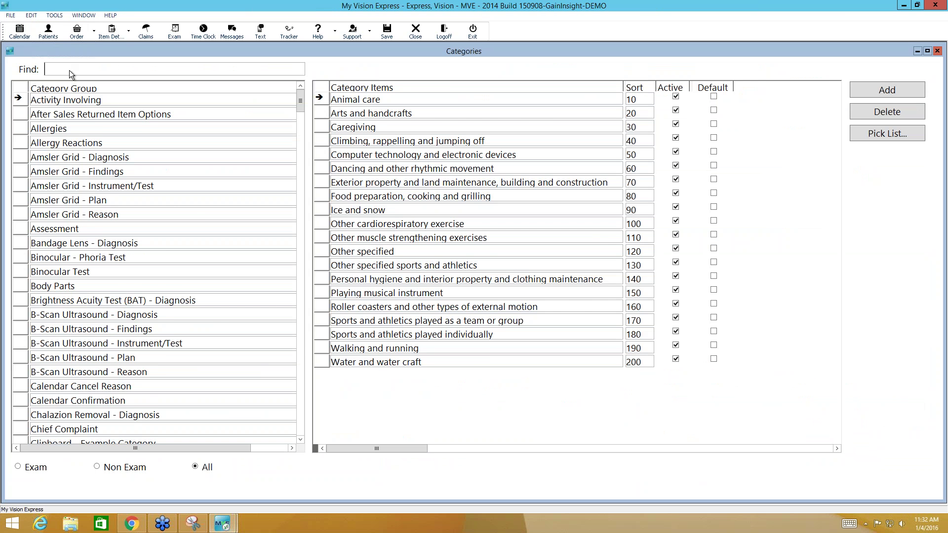
pyautogui.write('refr')
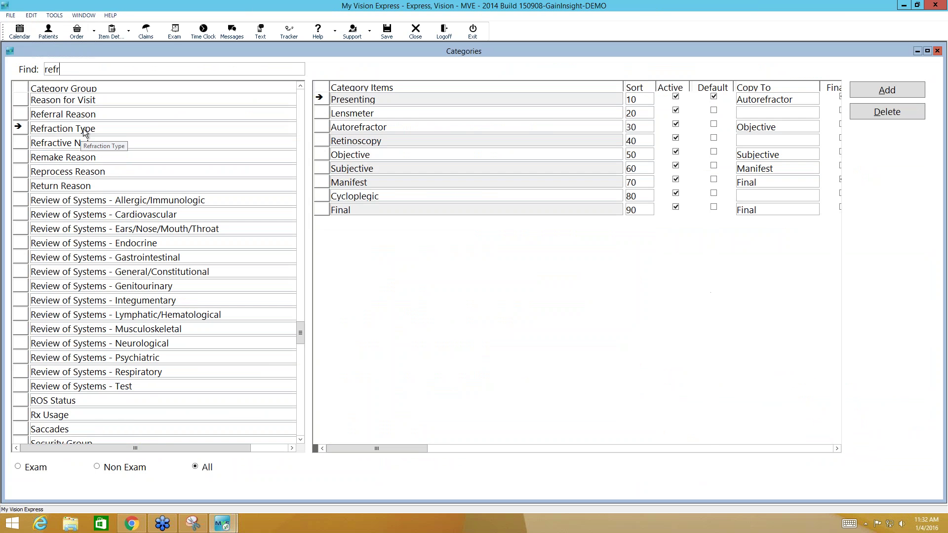
pyautogui.click(398, 98)
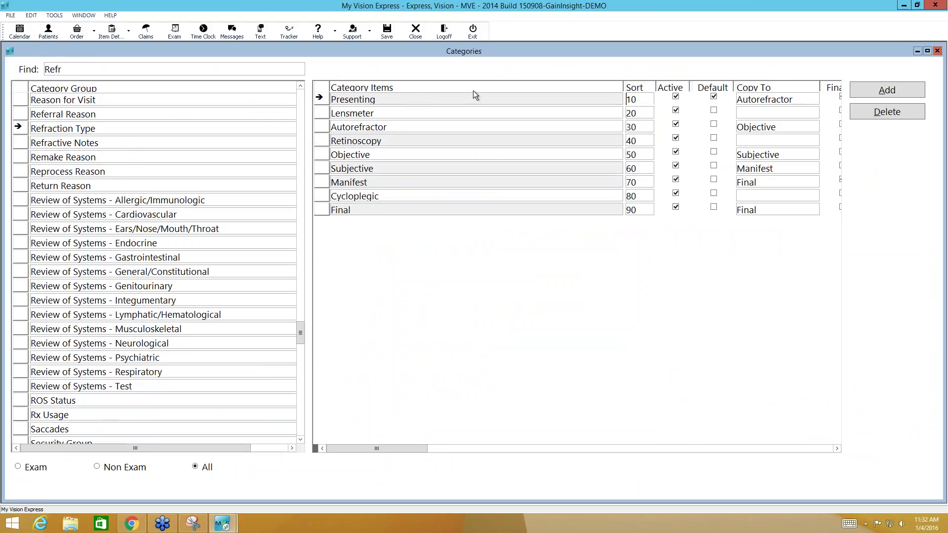
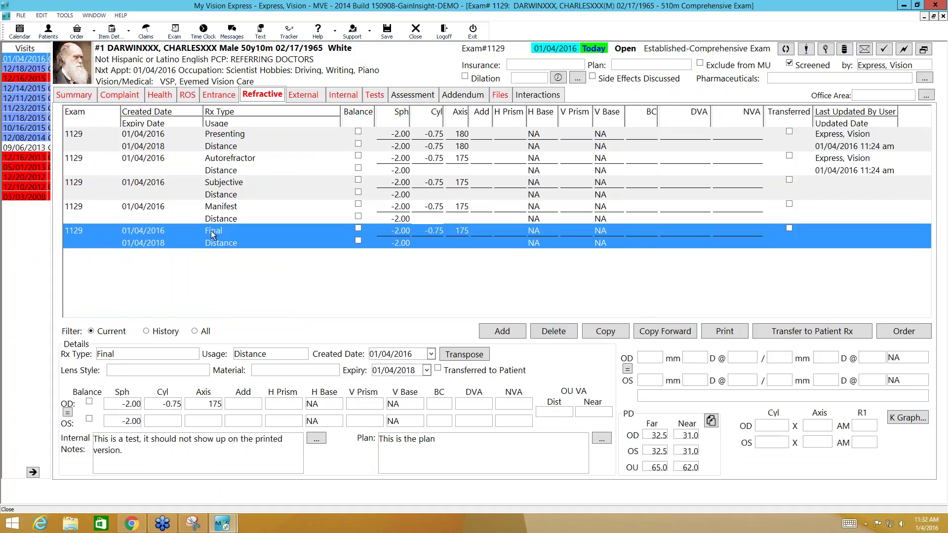
# Clear the right eye's cylinder in the Subjective refraction and select the Manifest refraction
pyautogui.click(223, 166)
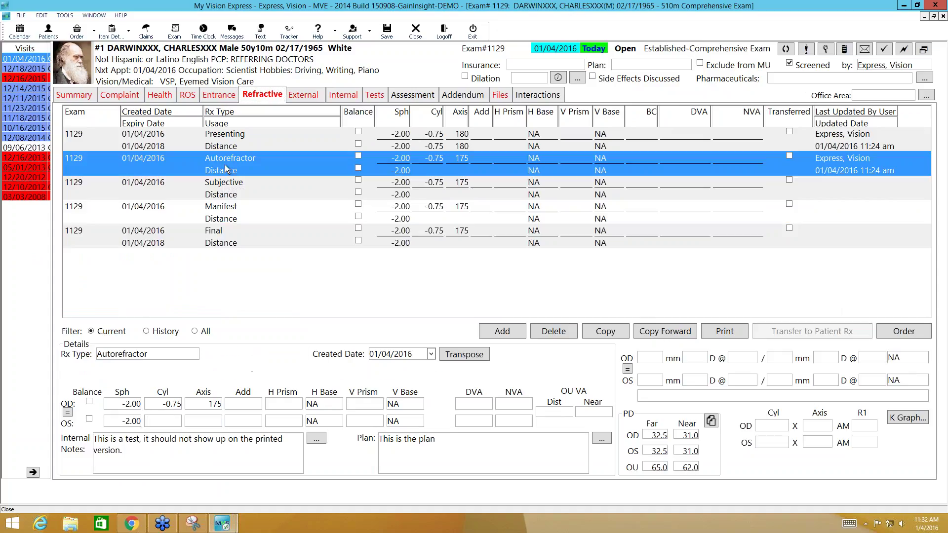
pyautogui.click(221, 196)
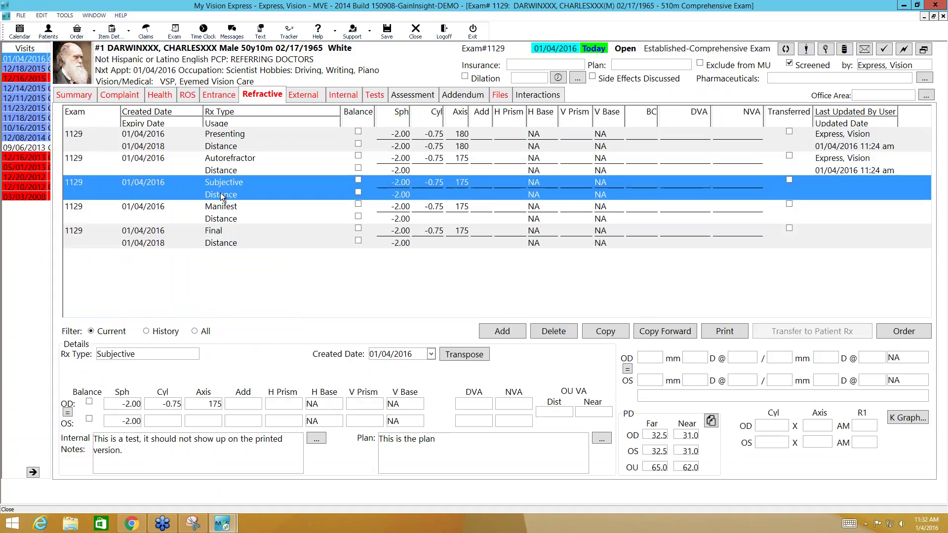
pyautogui.click(161, 405)
pyautogui.press('Delete')
pyautogui.click(273, 217)
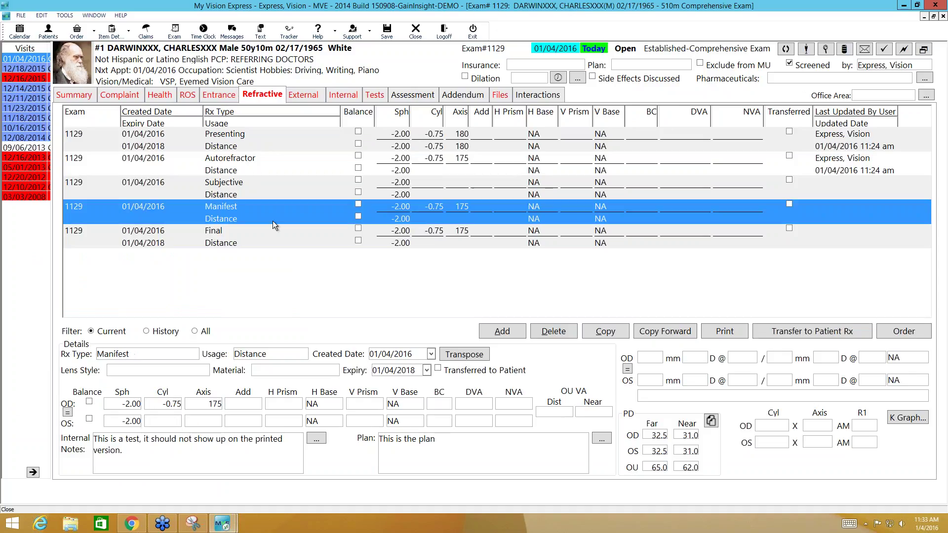
# Set the left eye's cylinder to -0.50 and axis to 180 in the Manifest refraction
pyautogui.click(173, 421)
pyautogui.click(155, 459)
pyautogui.click(201, 421)
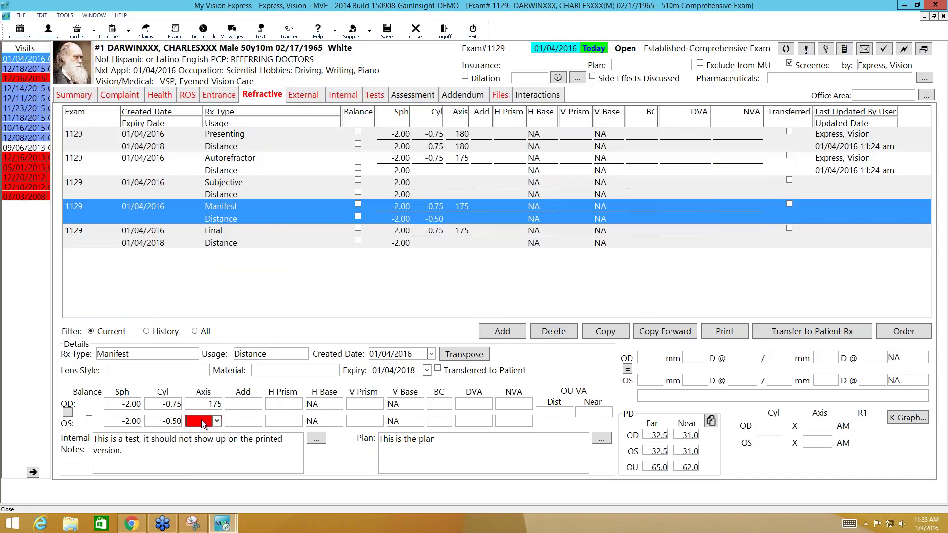
# Clear the right eye's cylinder in the Final refraction and set its lens style to Single Vision
pyautogui.click(262, 242)
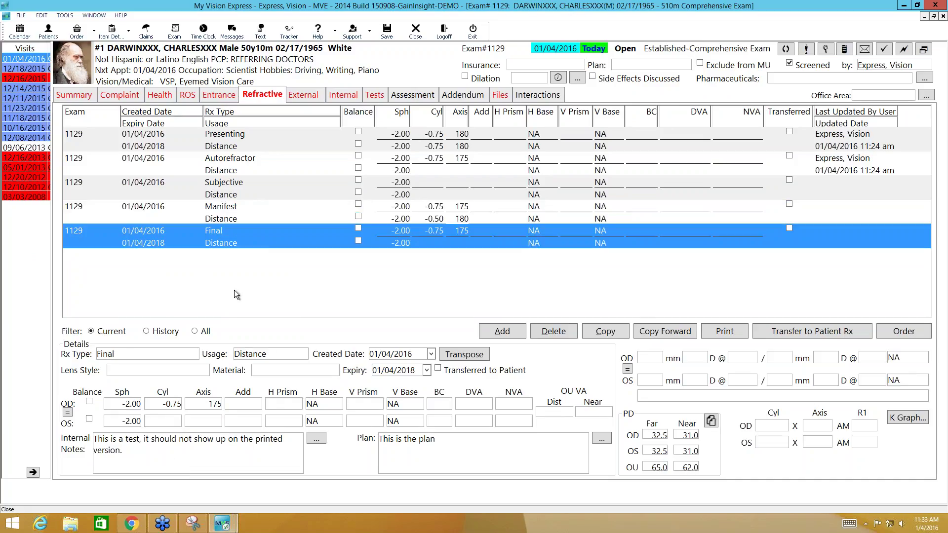
pyautogui.click(164, 404)
pyautogui.press('Delete')
pyautogui.click(141, 371)
pyautogui.click(141, 382)
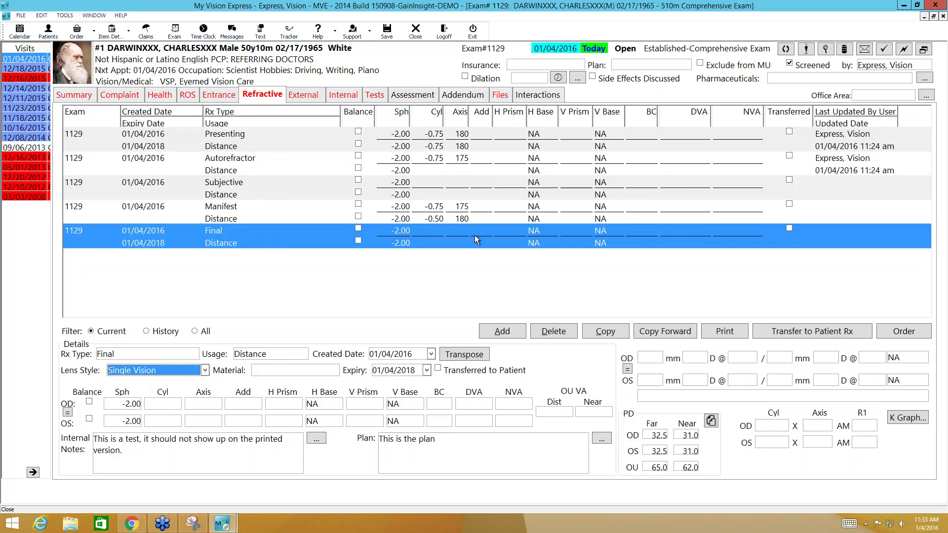
# Transfer the Final refraction to the patient Rx without discontinuing the previous spectacle Rx
pyautogui.click(780, 331)
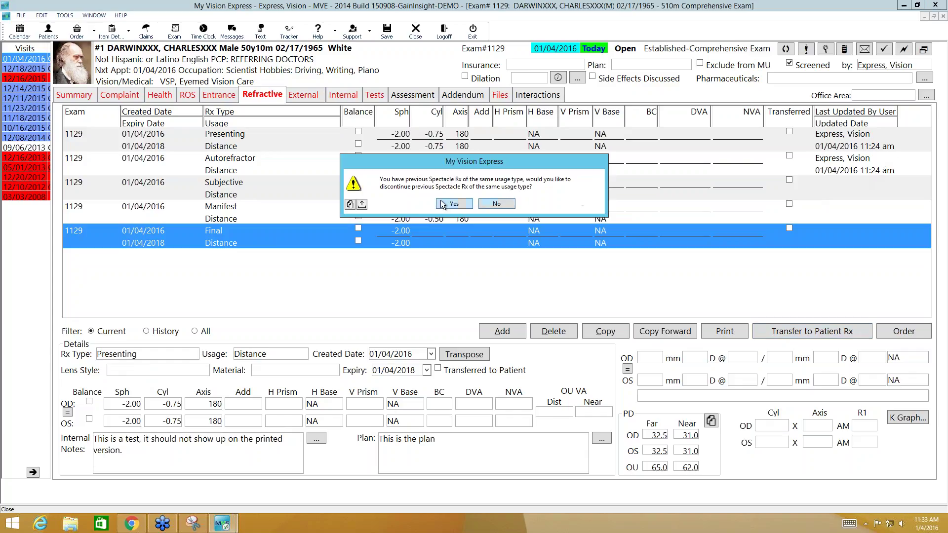
pyautogui.click(495, 202)
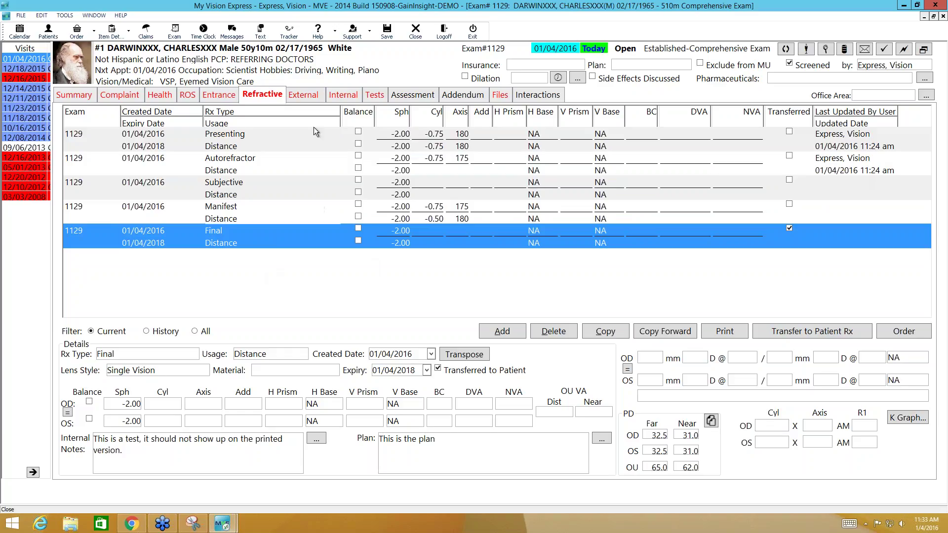
# Review the External and Internal exam findings for both eyes
pyautogui.click(312, 99)
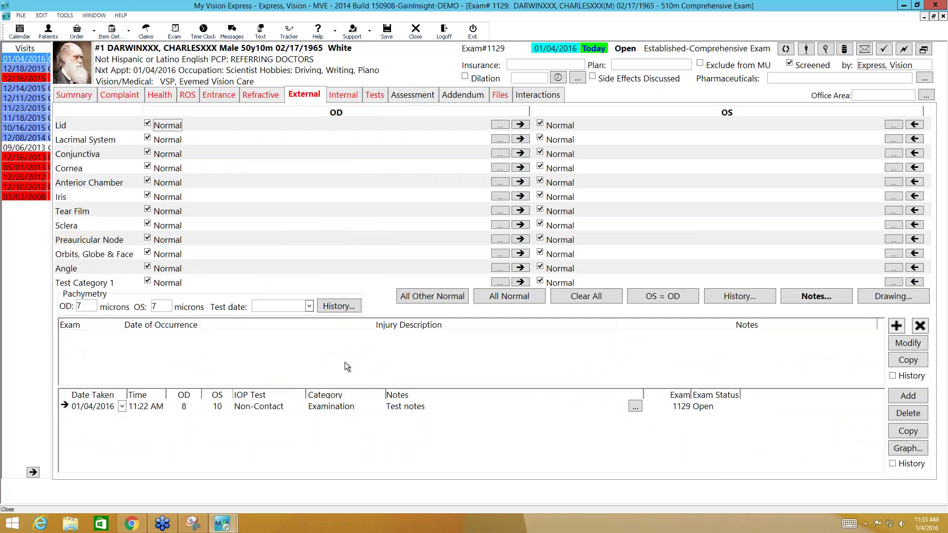
pyautogui.click(338, 97)
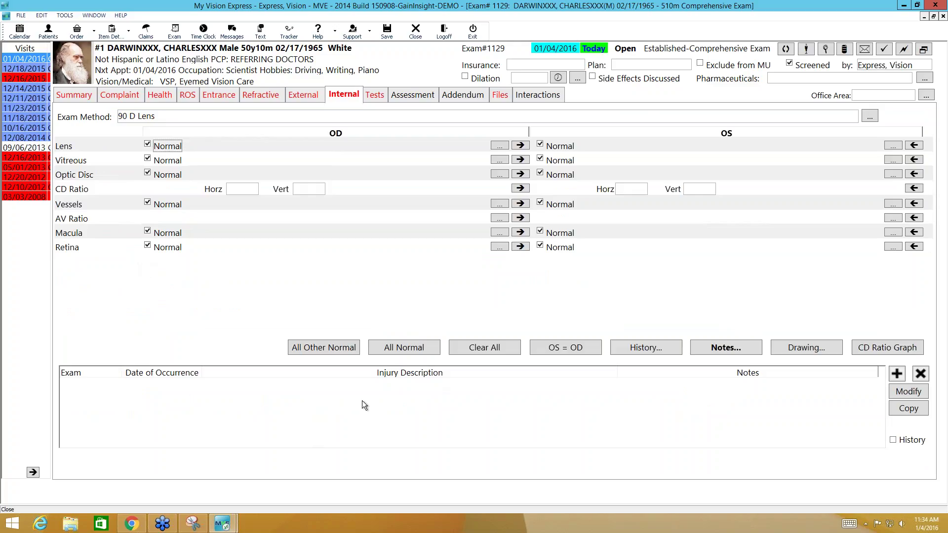
pyautogui.click(305, 97)
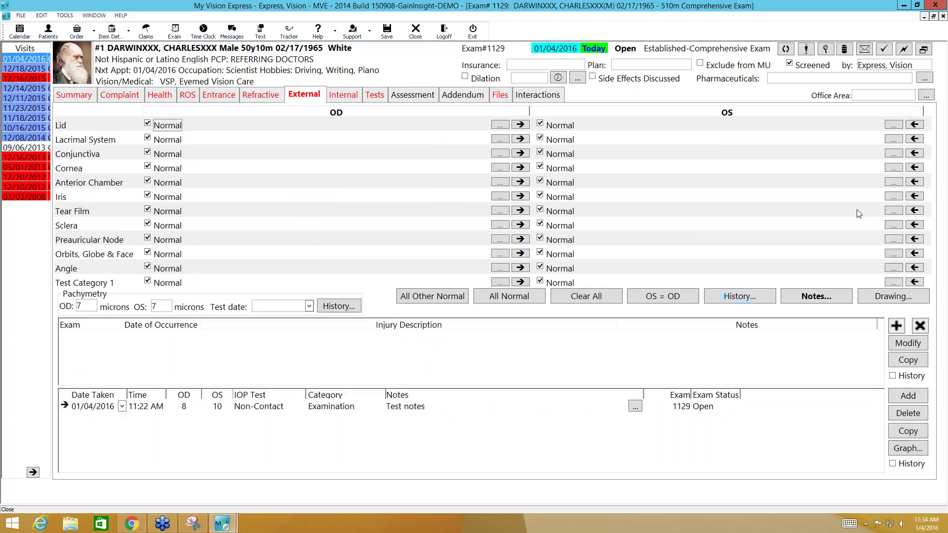
# Open the External exam drawing and add small red freehand marks on the whites near both eyes' inner corners
pyautogui.click(905, 296)
pyautogui.click(888, 296)
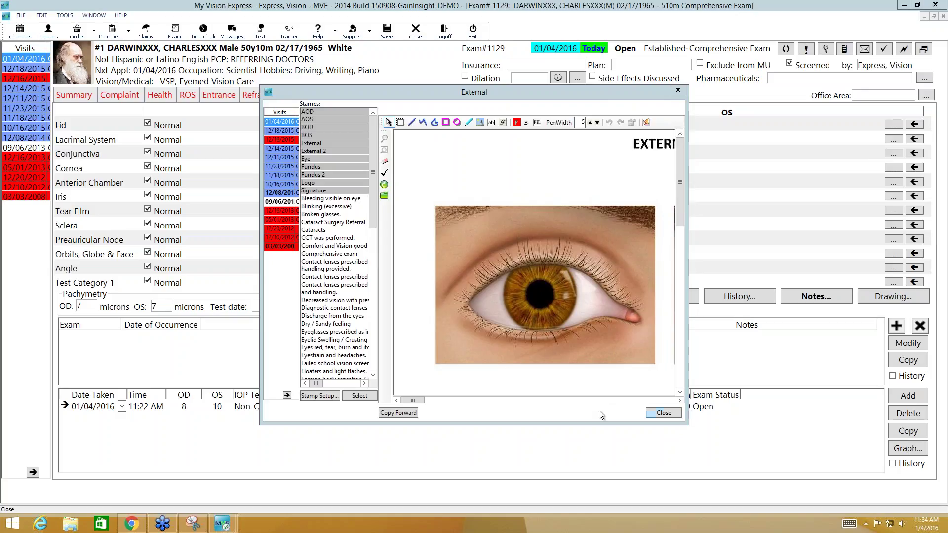
pyautogui.moveTo(417, 401); pyautogui.dragTo(629, 390)
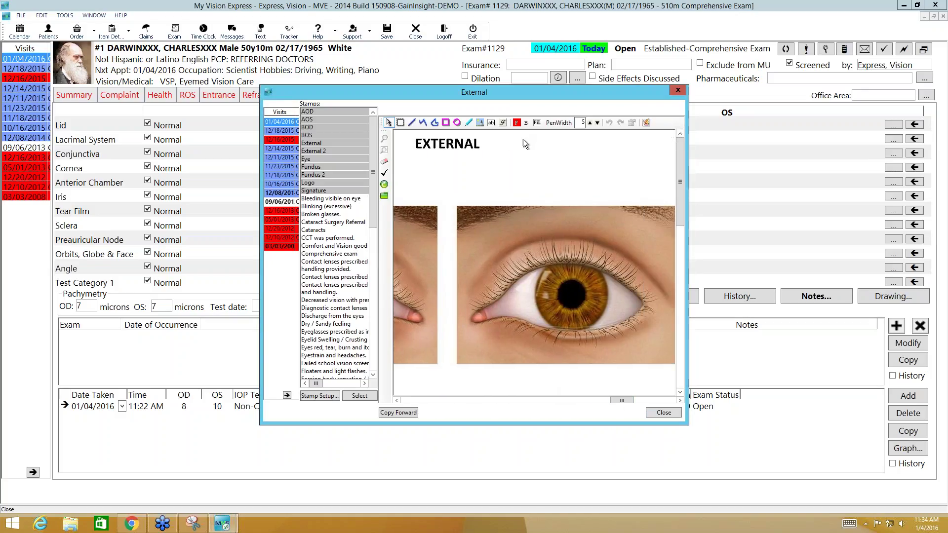
pyautogui.click(467, 122)
pyautogui.click(525, 296)
pyautogui.click(619, 296)
pyautogui.moveTo(622, 401); pyautogui.dragTo(464, 400)
# Try large freehand outlines around the right eye, undo the strokes and redo only the small inner-corner marks
pyautogui.moveTo(548, 287)
pyautogui.mouseDown()
pyautogui.moveTo(544, 297)
pyautogui.moveTo(499, 254)
pyautogui.moveTo(433, 258)
pyautogui.mouseUp()
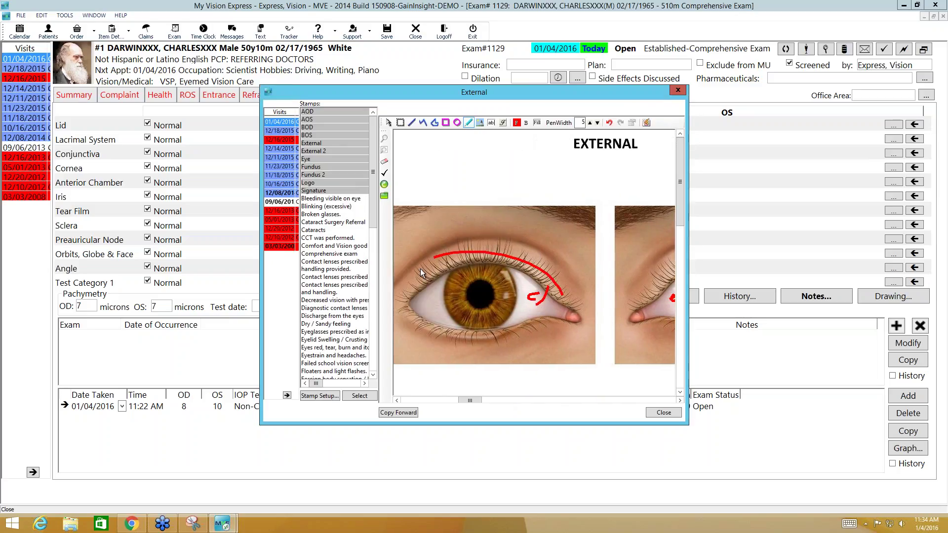
pyautogui.moveTo(470, 350)
pyautogui.mouseDown()
pyautogui.moveTo(556, 282)
pyautogui.moveTo(470, 299)
pyautogui.moveTo(515, 295)
pyautogui.moveTo(536, 305)
pyautogui.mouseUp()
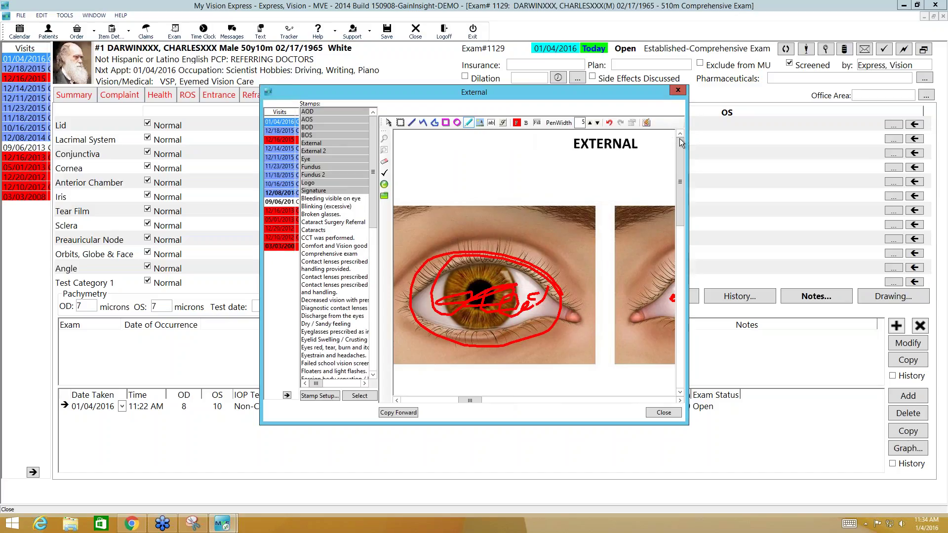
pyautogui.click(609, 122)
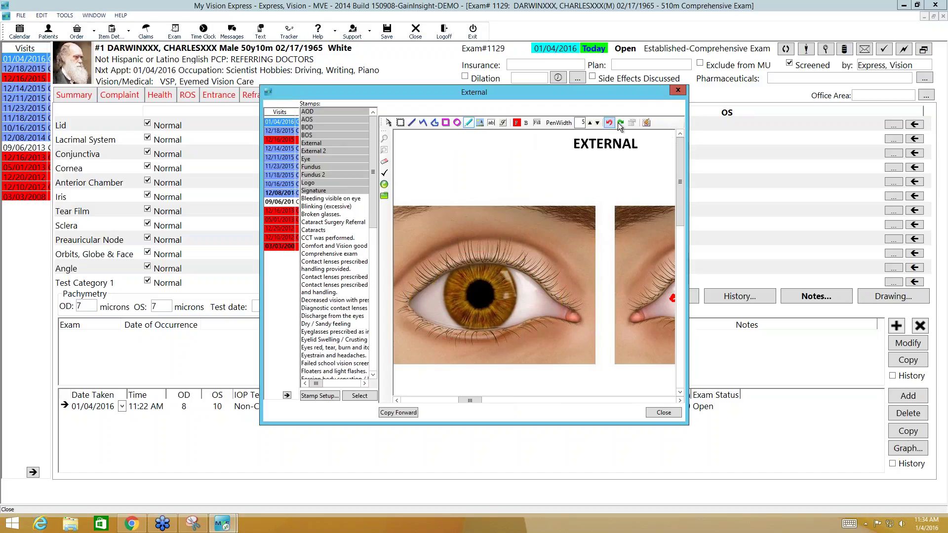
pyautogui.click(620, 123)
pyautogui.click(620, 122)
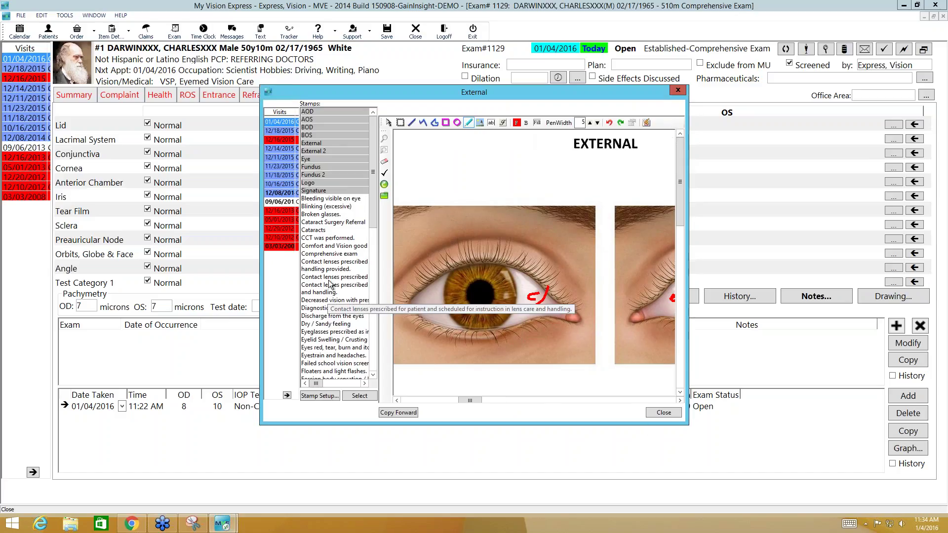
# Place the "Dry / Sandy feeling" stamp on the right eye's upper lid in the External drawing
pyautogui.click(333, 324)
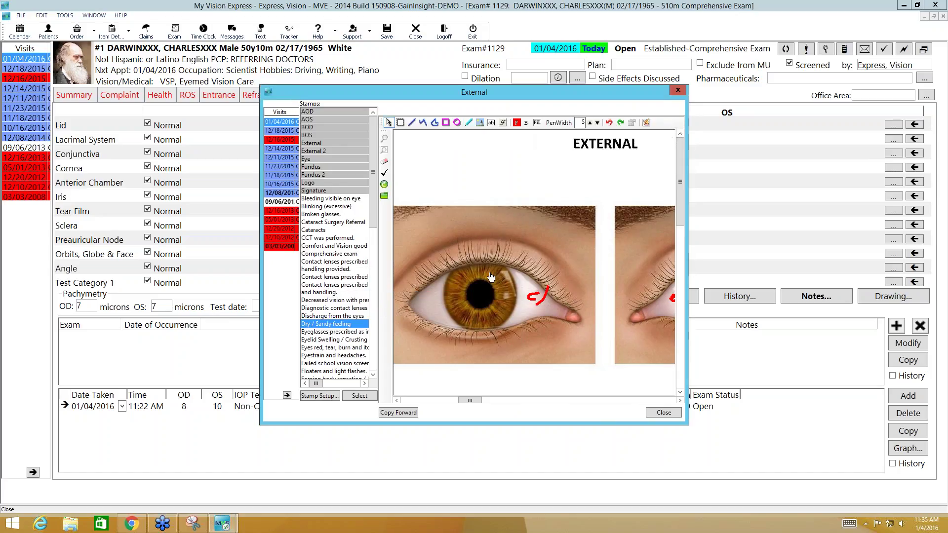
pyautogui.click(506, 246)
pyautogui.click(637, 348)
# Add a text box reading "free type" above the right eye and close the External drawing
pyautogui.click(480, 123)
pyautogui.click(491, 124)
pyautogui.moveTo(413, 205); pyautogui.dragTo(528, 238)
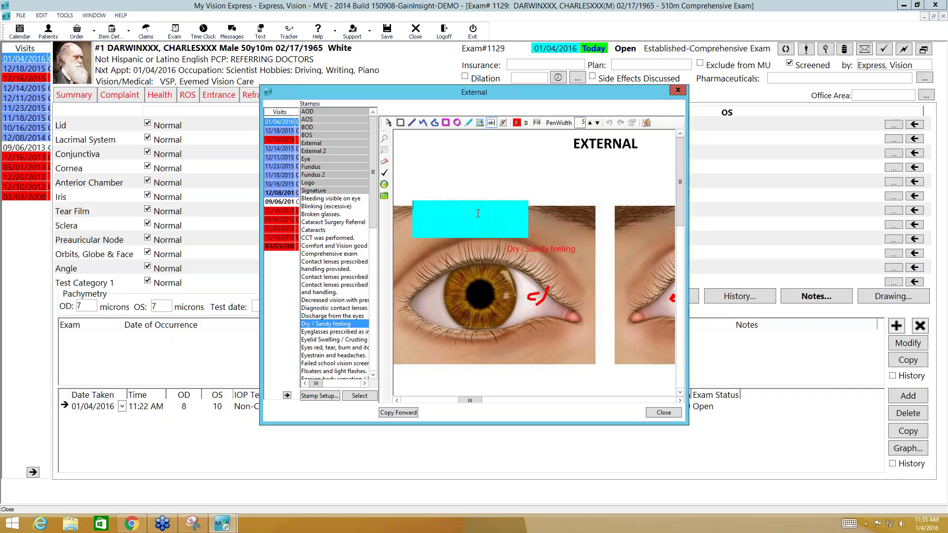
pyautogui.write('free type')
pyautogui.click(658, 413)
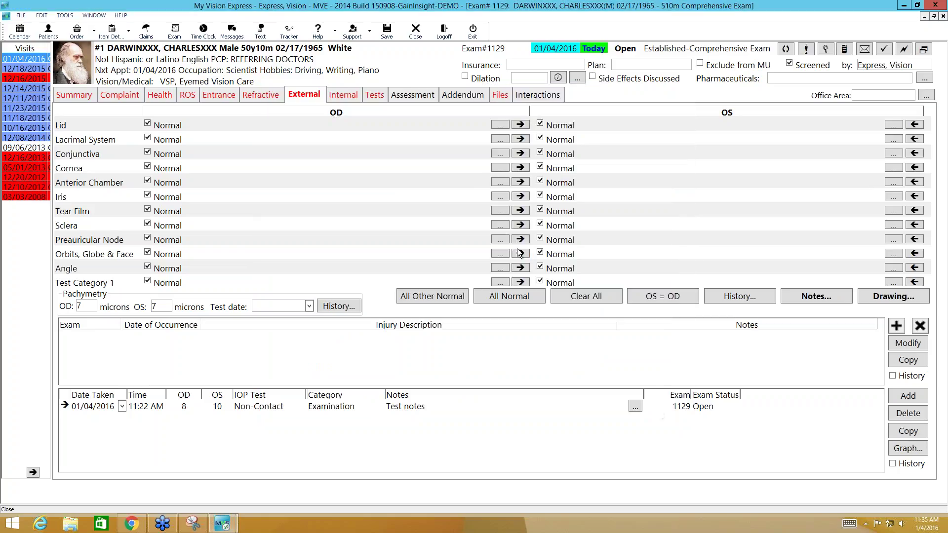
# View the Internal exam's sagittal section drawing and close it
pyautogui.click(344, 95)
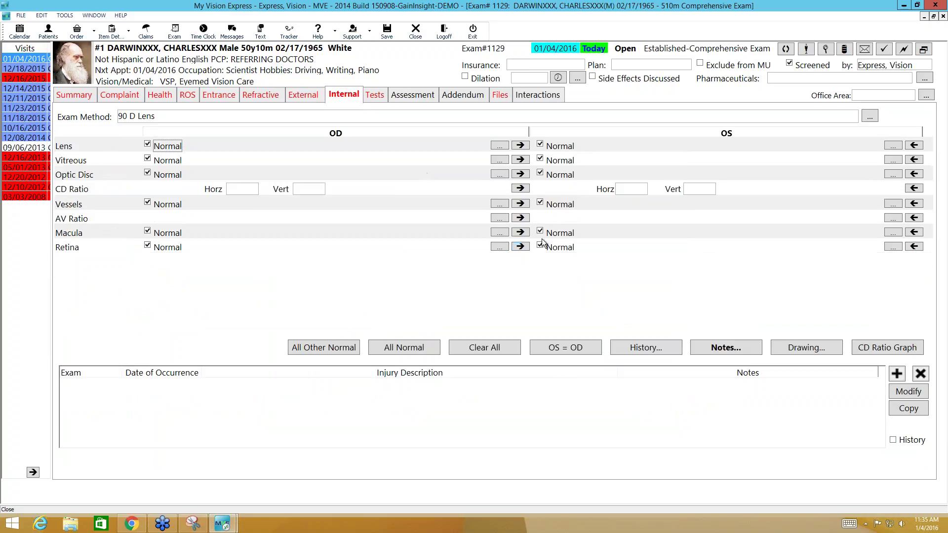
pyautogui.click(808, 348)
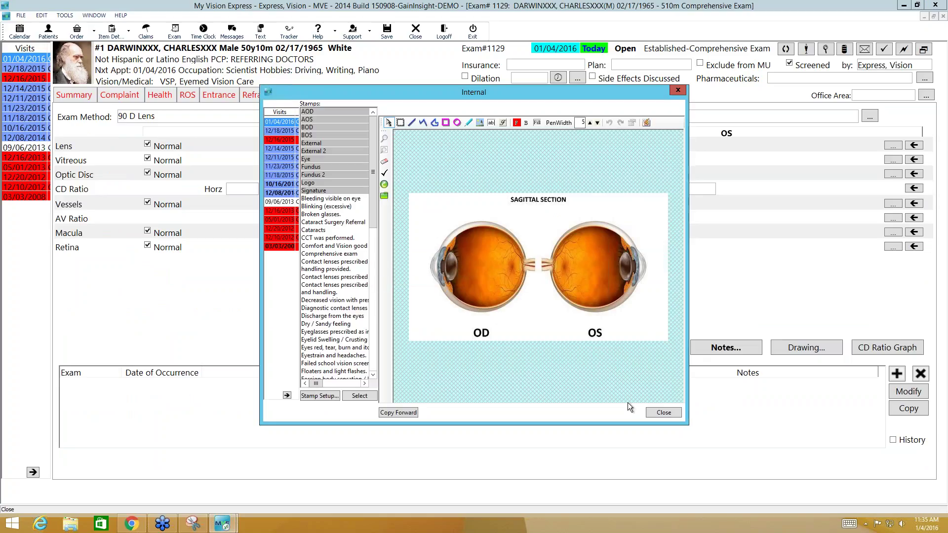
pyautogui.click(664, 412)
# Open the details of the Photography - Fundus test and mark it as reviewed
pyautogui.click(384, 99)
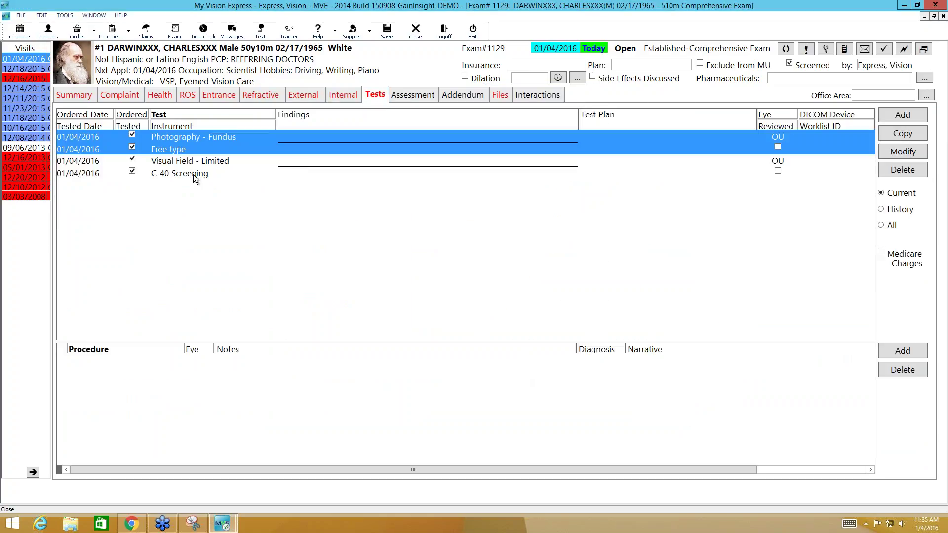
pyautogui.click(194, 174)
pyautogui.click(200, 142)
pyautogui.click(904, 48)
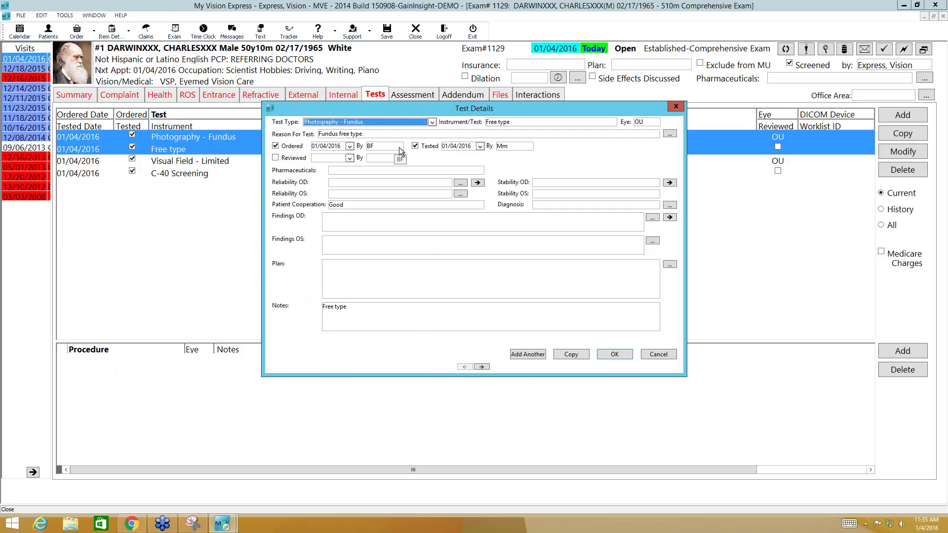
pyautogui.click(275, 158)
pyautogui.click(371, 157)
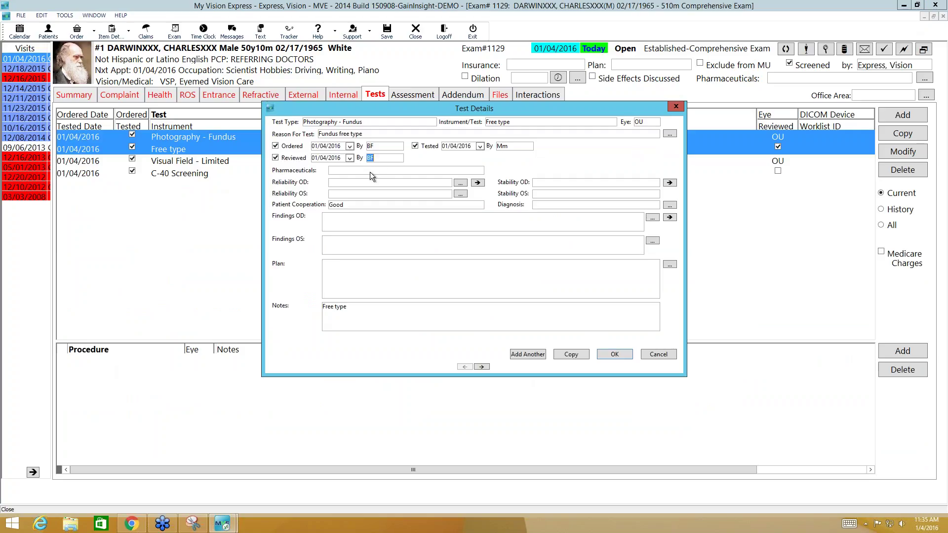
pyautogui.click(369, 171)
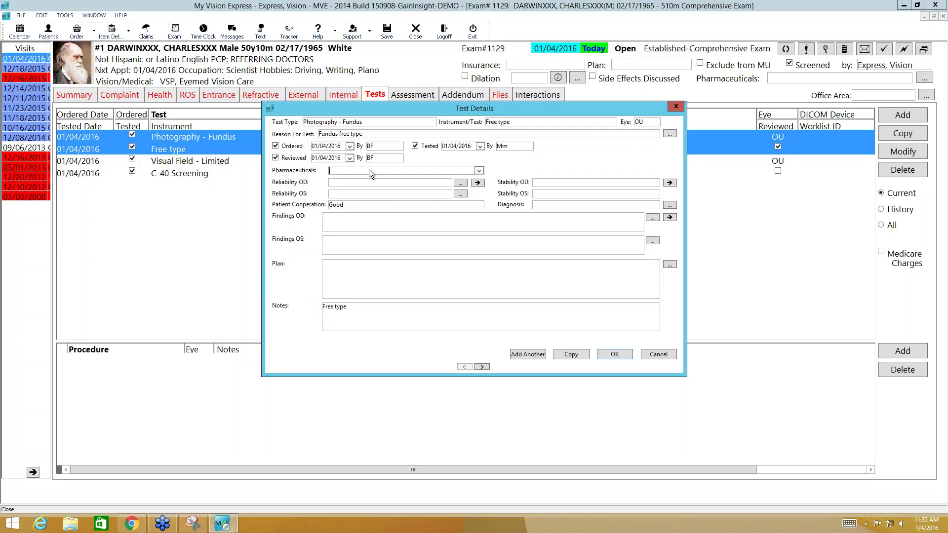
# Set the fundus test's reliability to Good and its stability to Stable/Unchanged for both eyes
pyautogui.click(440, 182)
pyautogui.click(446, 183)
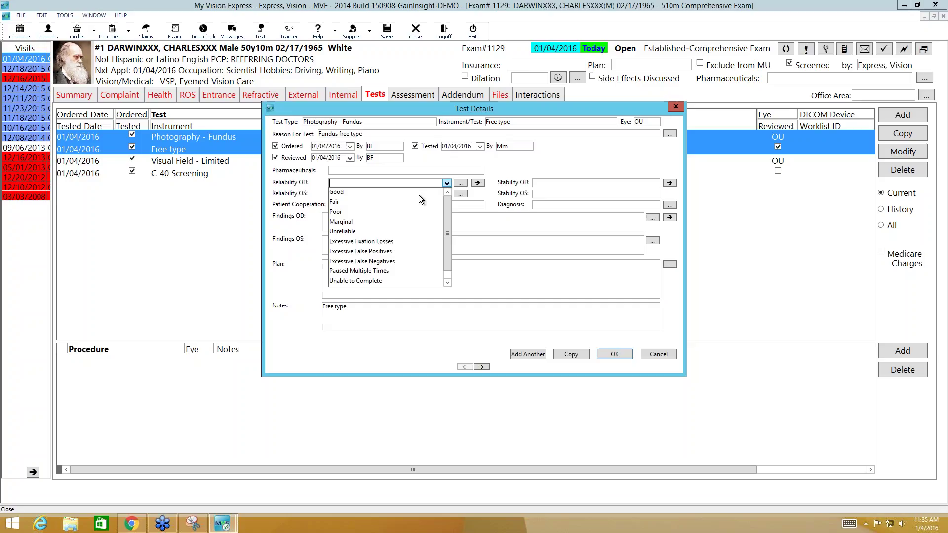
pyautogui.click(357, 193)
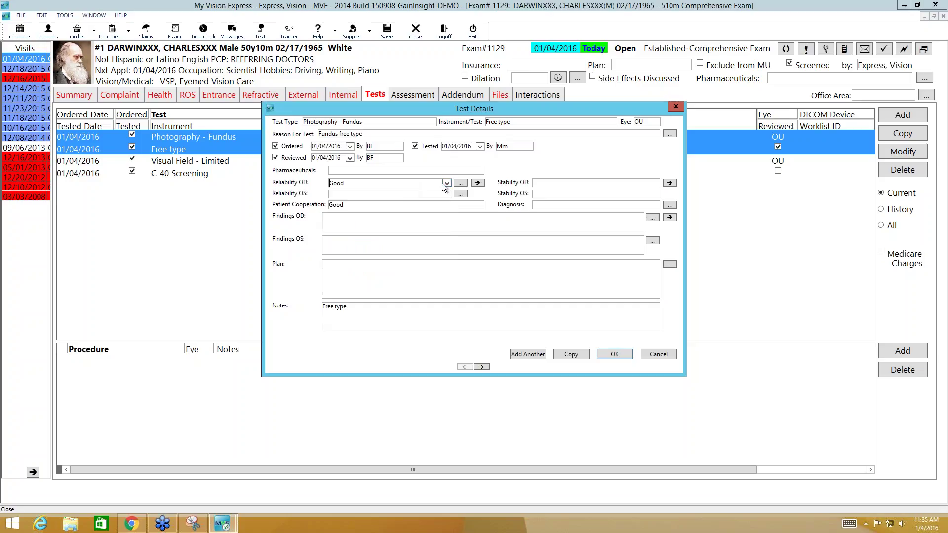
pyautogui.click(478, 183)
pyautogui.click(637, 183)
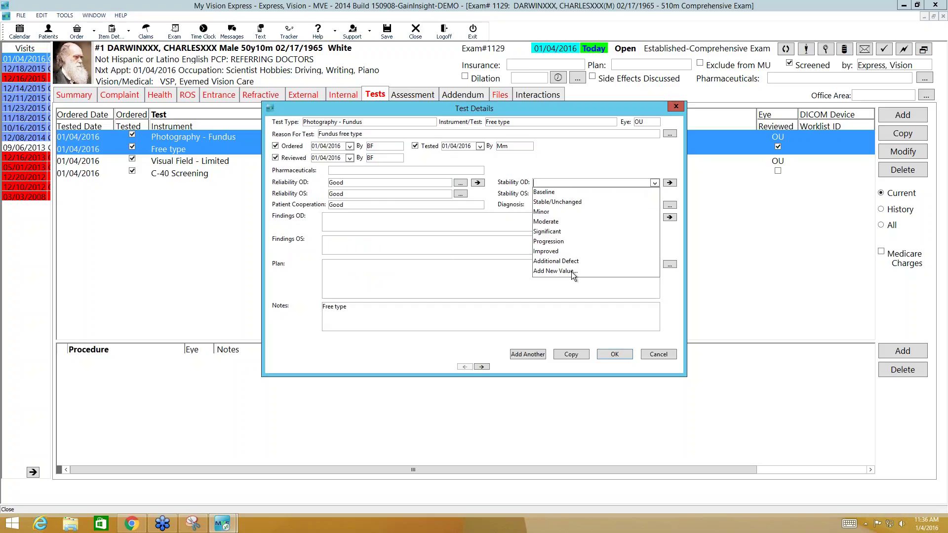
pyautogui.click(559, 202)
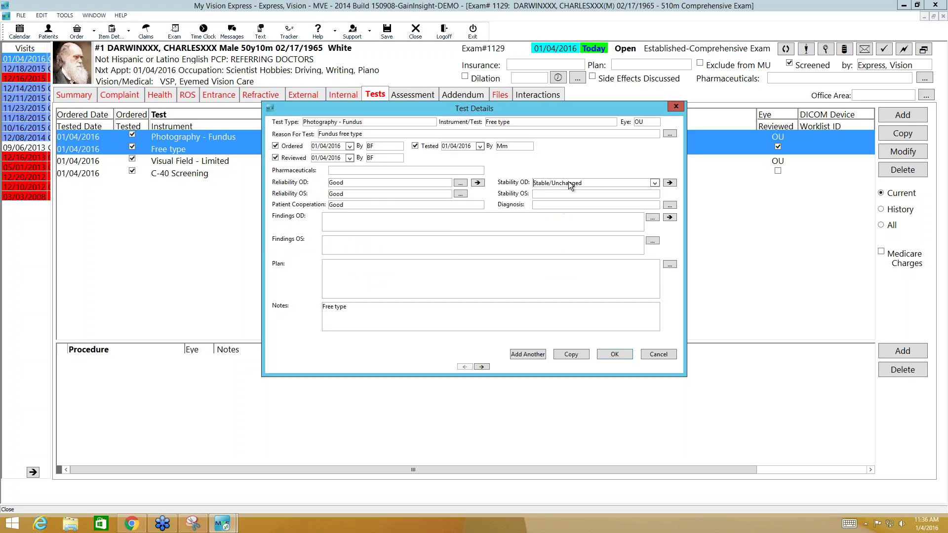
pyautogui.click(669, 183)
# Enter "Free type" as the fundus test's right-eye findings and copy it to the left eye
pyautogui.click(621, 205)
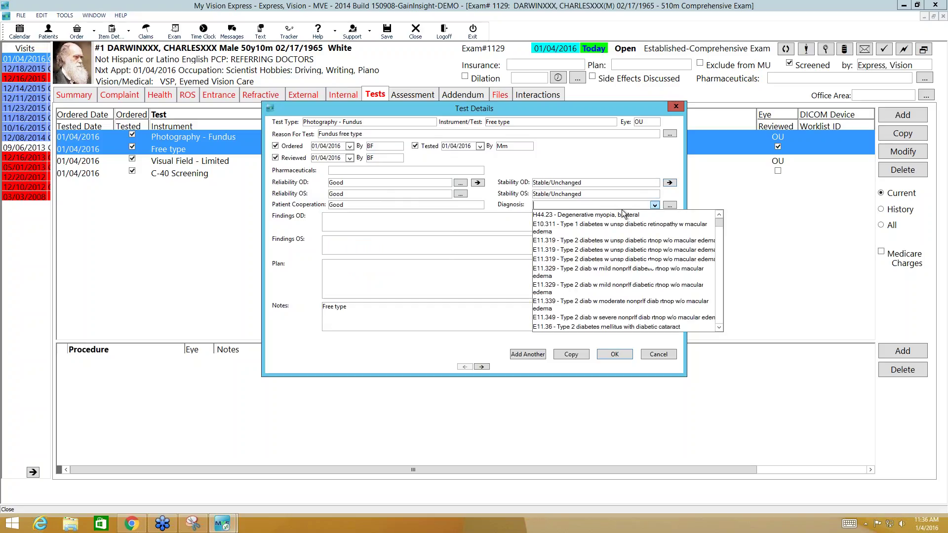
pyautogui.click(481, 223)
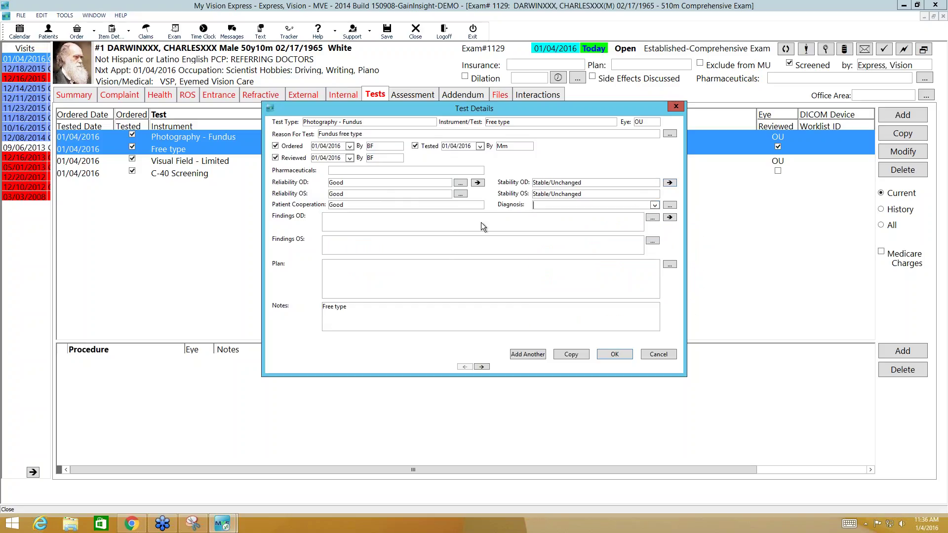
pyautogui.click(639, 222)
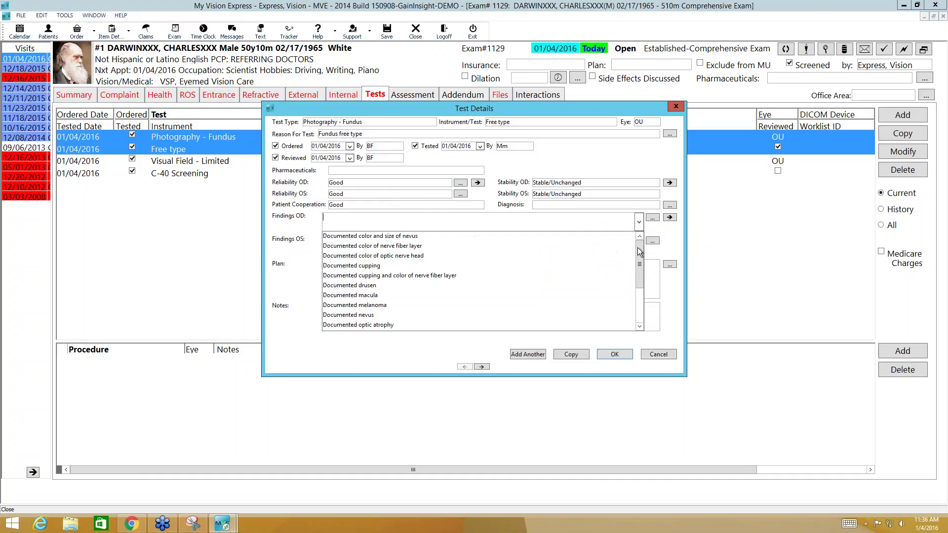
pyautogui.moveTo(638, 264); pyautogui.dragTo(636, 316)
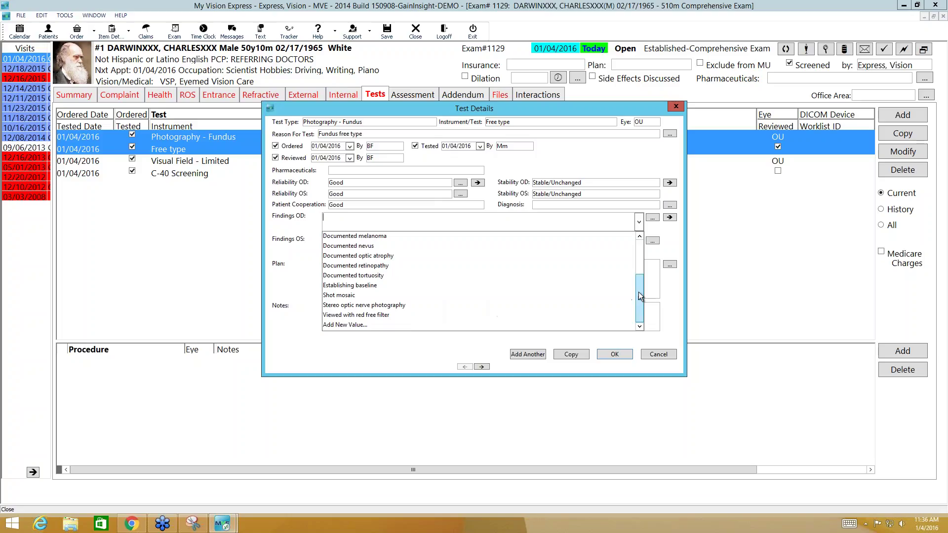
pyautogui.moveTo(639, 295); pyautogui.dragTo(643, 250)
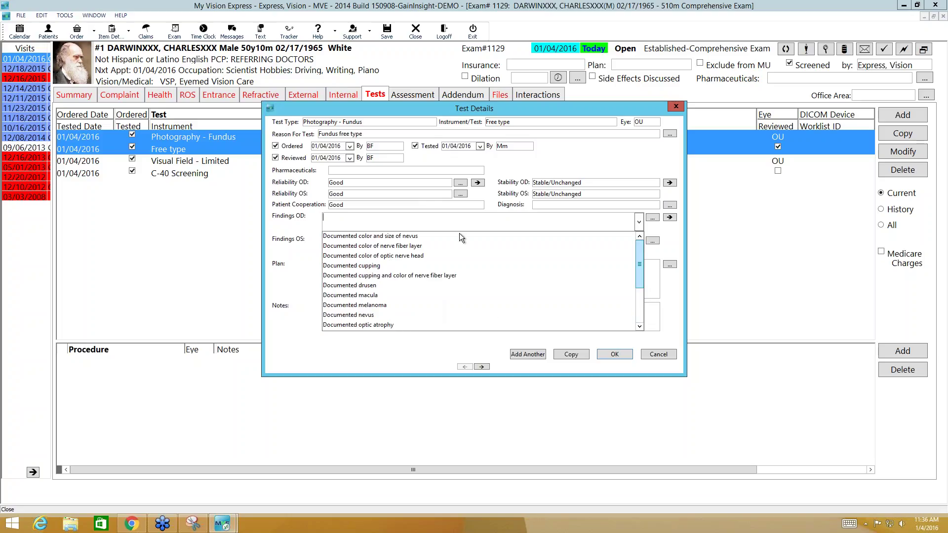
pyautogui.write('free type')
pyautogui.click(640, 229)
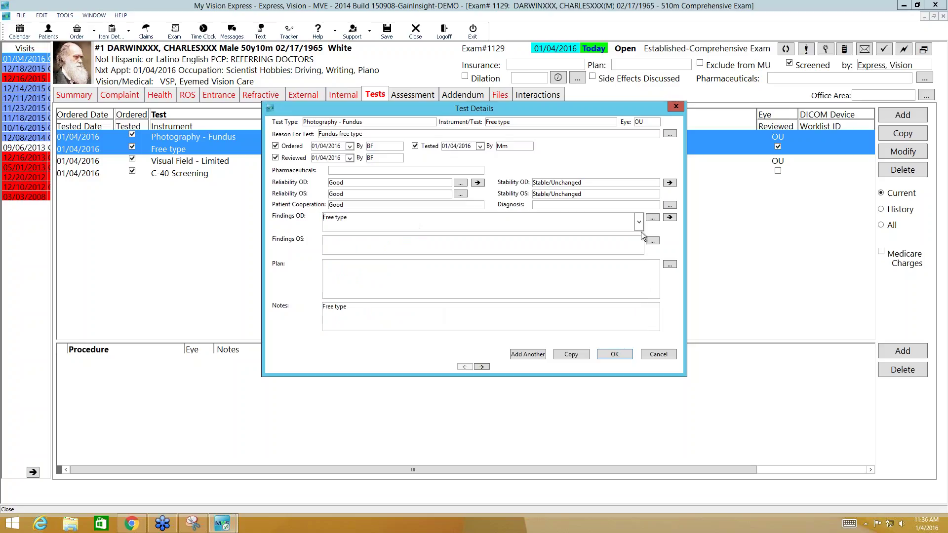
pyautogui.click(670, 218)
# Choose "Begin treatment" as the fundus test's plan from the list of available test plans
pyautogui.click(349, 286)
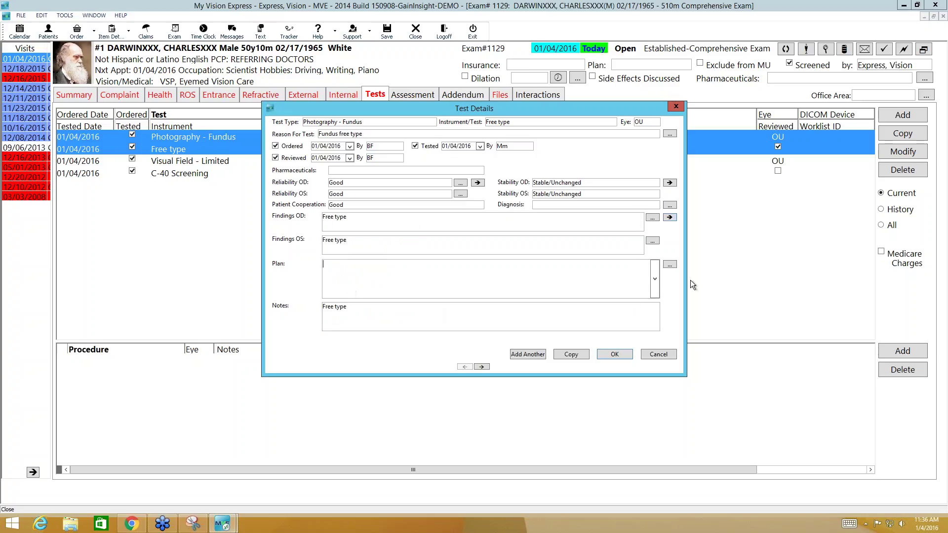
pyautogui.click(669, 265)
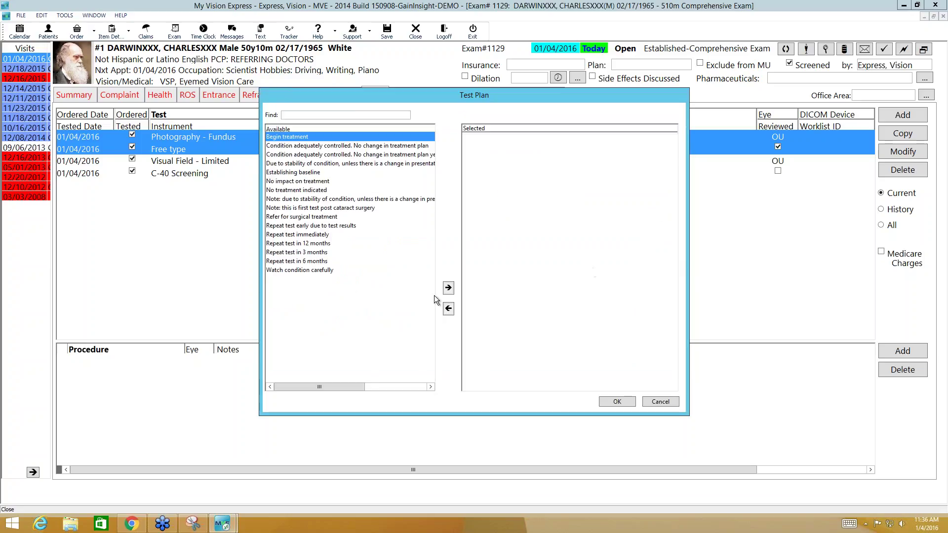
pyautogui.click(448, 288)
pyautogui.click(615, 403)
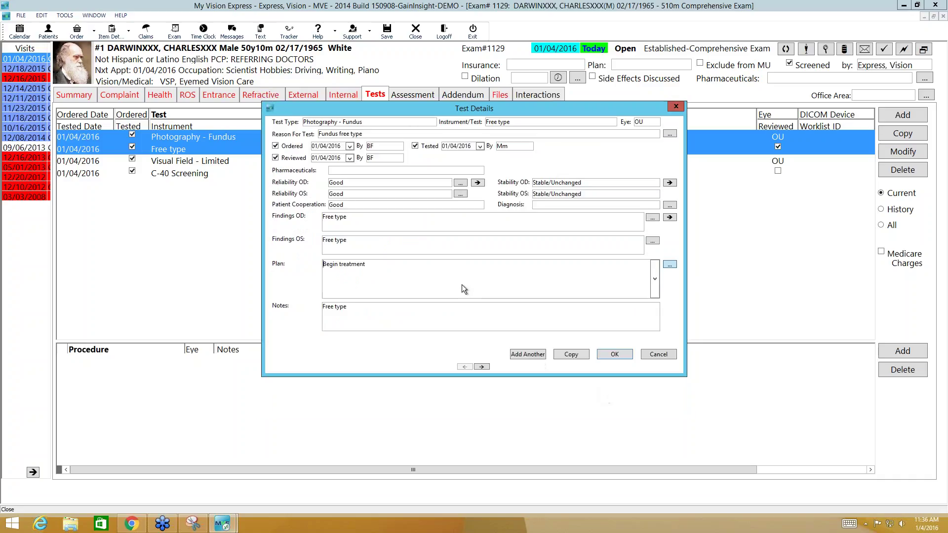
# Set the fundus test's plan to "No impact on treatment" and save the test details
pyautogui.click(654, 282)
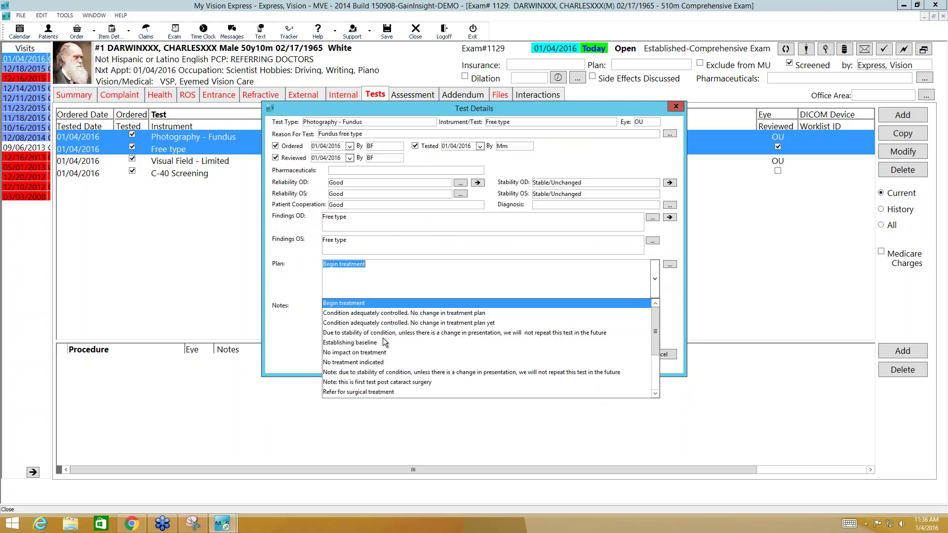
pyautogui.click(447, 351)
pyautogui.press('Tab')
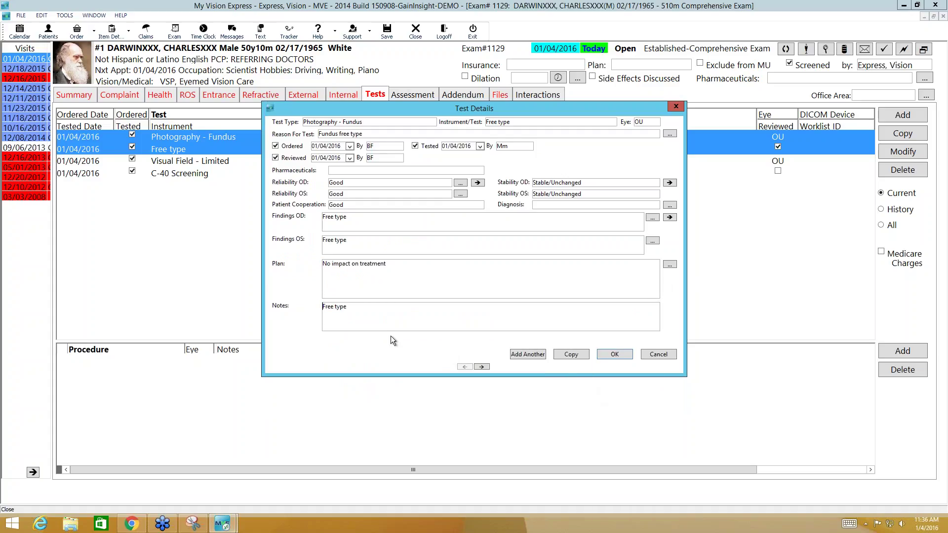
pyautogui.click(612, 355)
# Open the details of the Visual Field - Limited test and mark it as reviewed
pyautogui.click(181, 172)
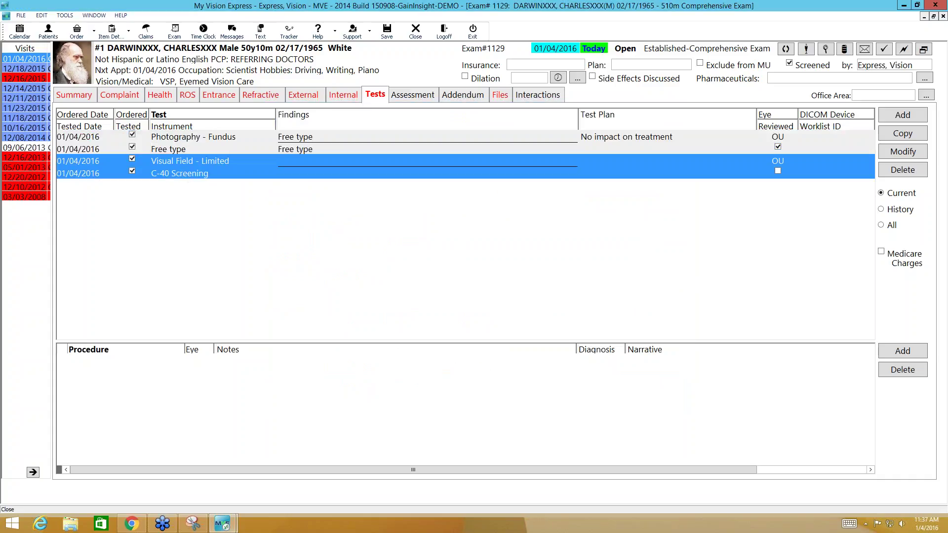
pyautogui.doubleClick(174, 184)
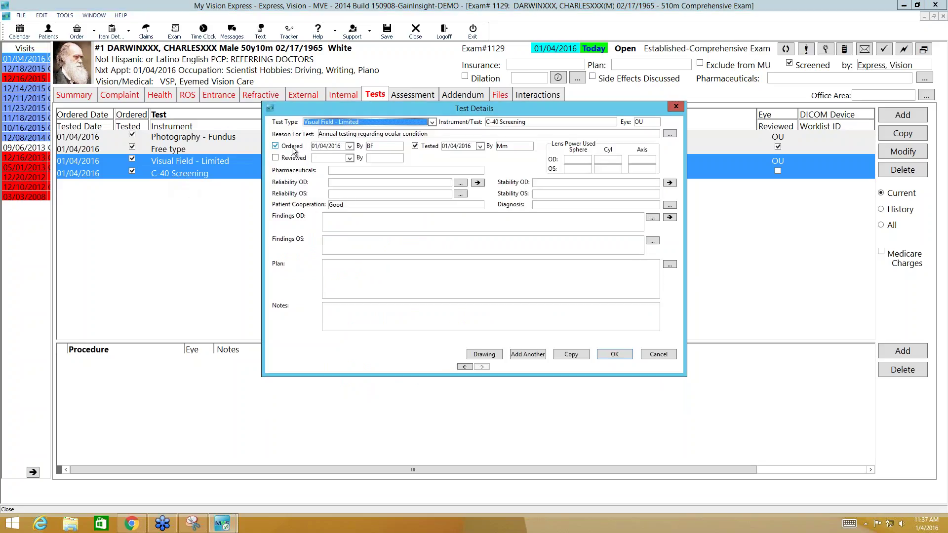
pyautogui.click(276, 159)
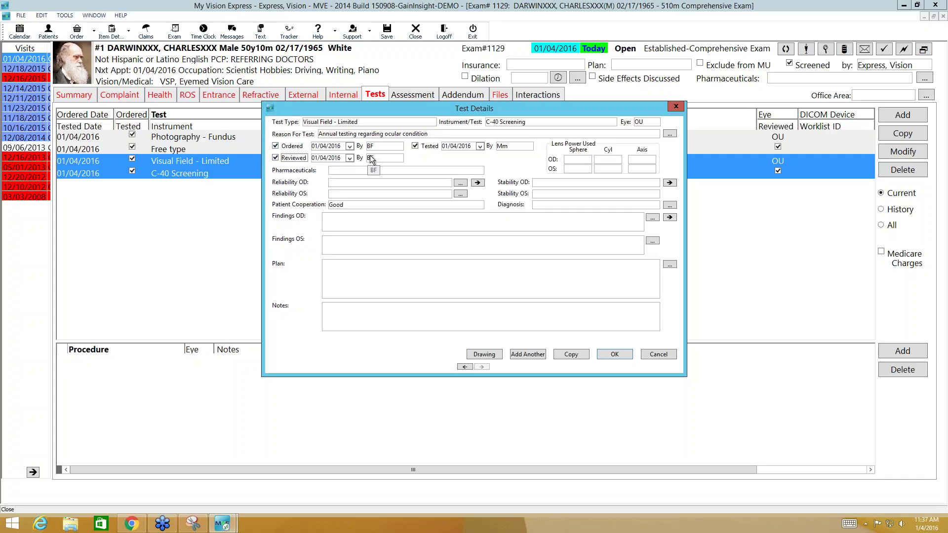
# Set the visual field test's reliability to Good and its stability to Stable/Unchanged for both eyes
pyautogui.click(448, 183)
pyautogui.click(390, 192)
pyautogui.click(477, 183)
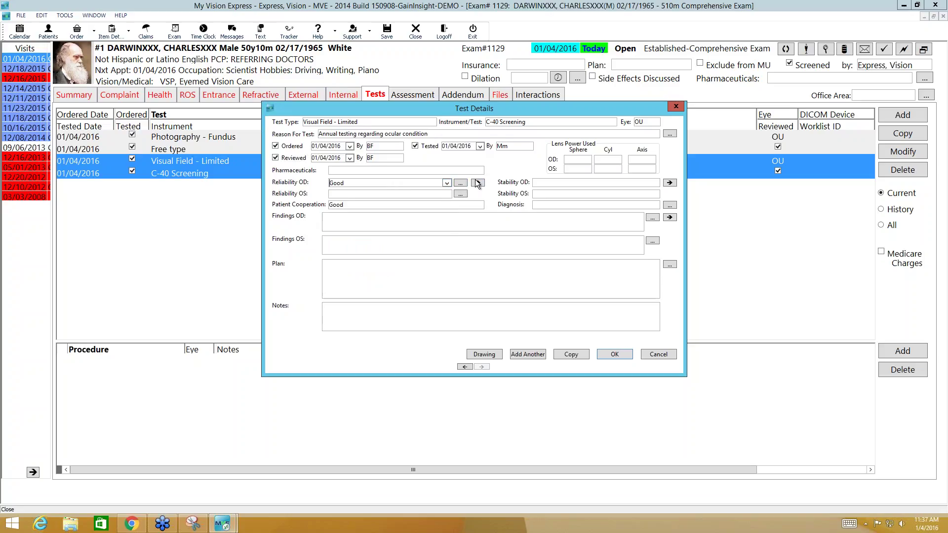
pyautogui.click(646, 182)
pyautogui.click(648, 182)
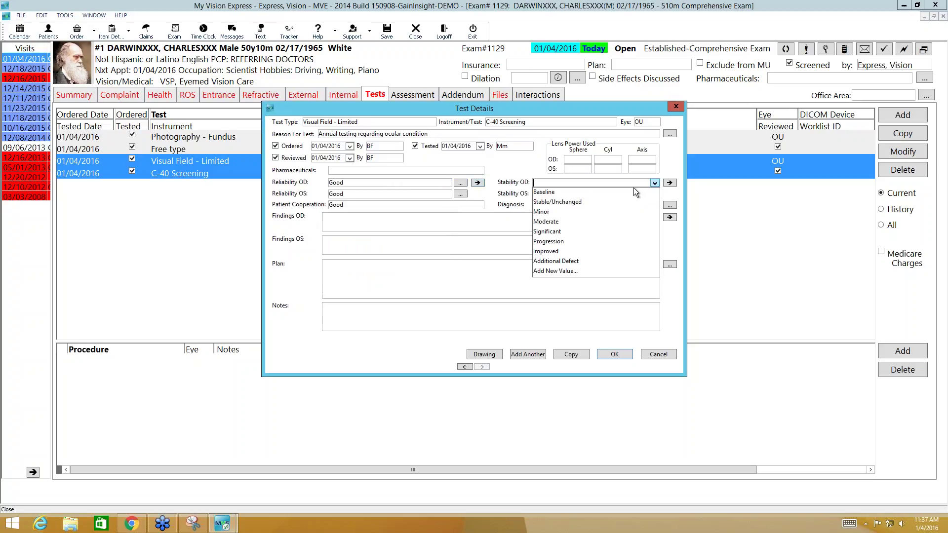
pyautogui.click(550, 203)
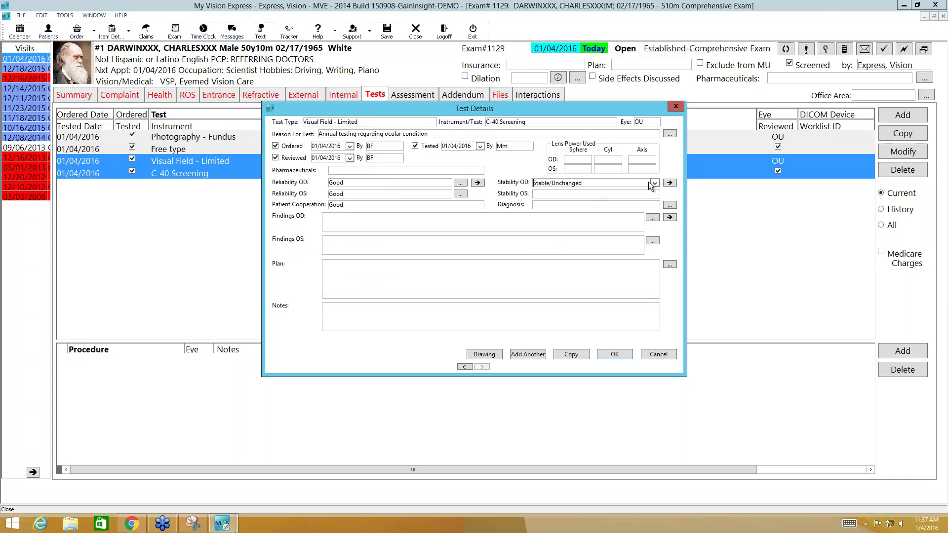
pyautogui.click(670, 183)
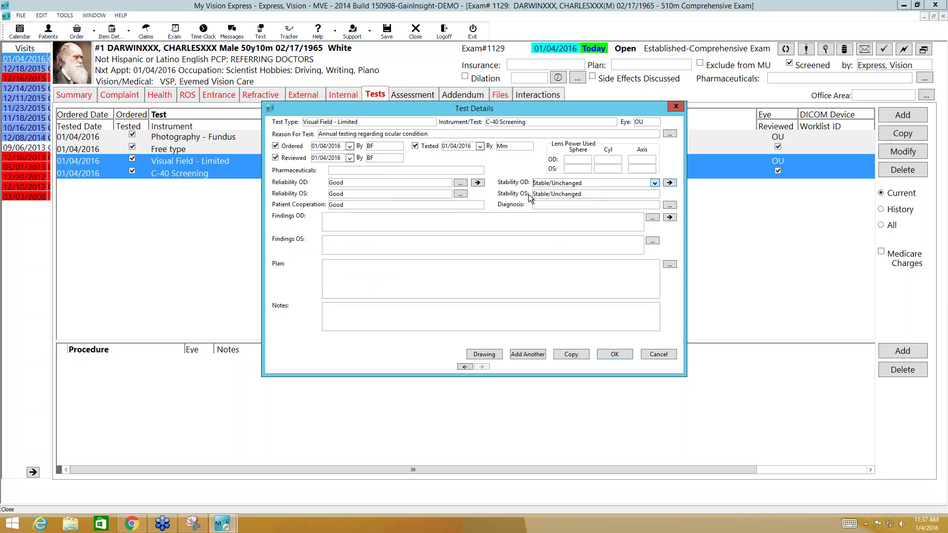
# Record "No field loss" as the visual field test's right-eye findings, copy it to the left eye and save the test details
pyautogui.click(379, 220)
pyautogui.click(639, 223)
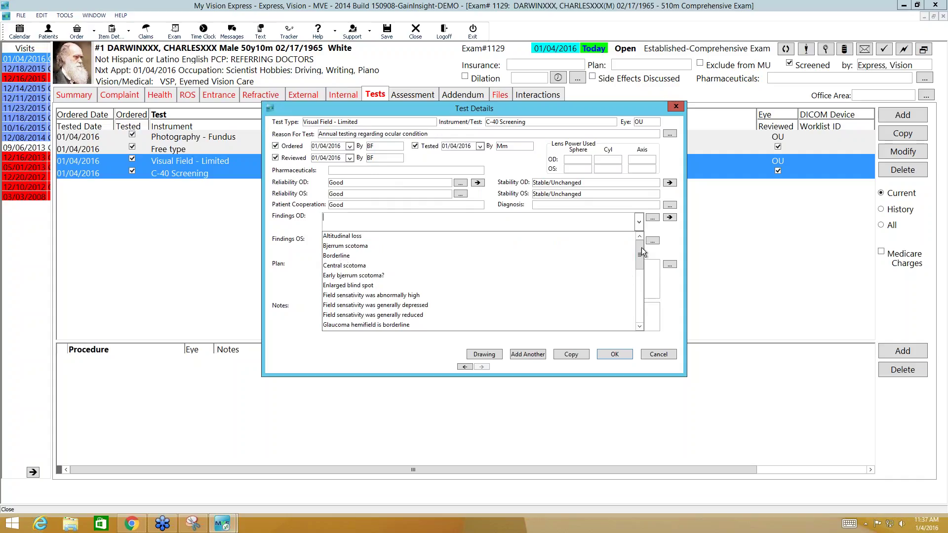
pyautogui.moveTo(639, 253); pyautogui.dragTo(646, 291)
pyautogui.scroll(-4, 647, 294)
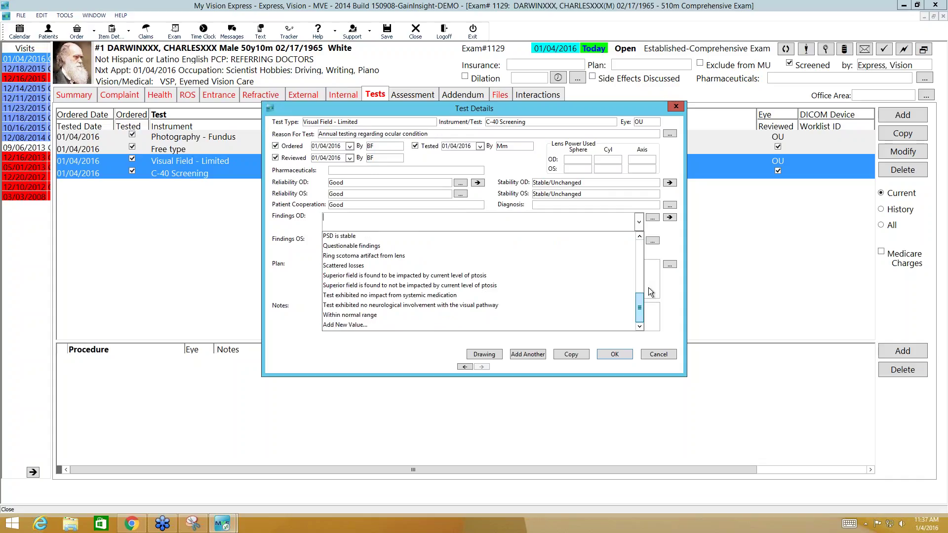
pyautogui.click(653, 219)
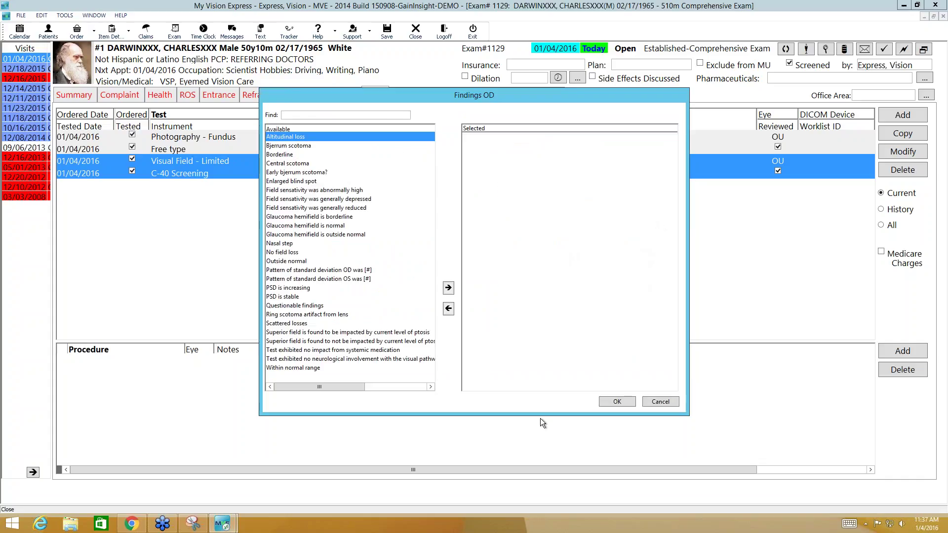
pyautogui.click(299, 253)
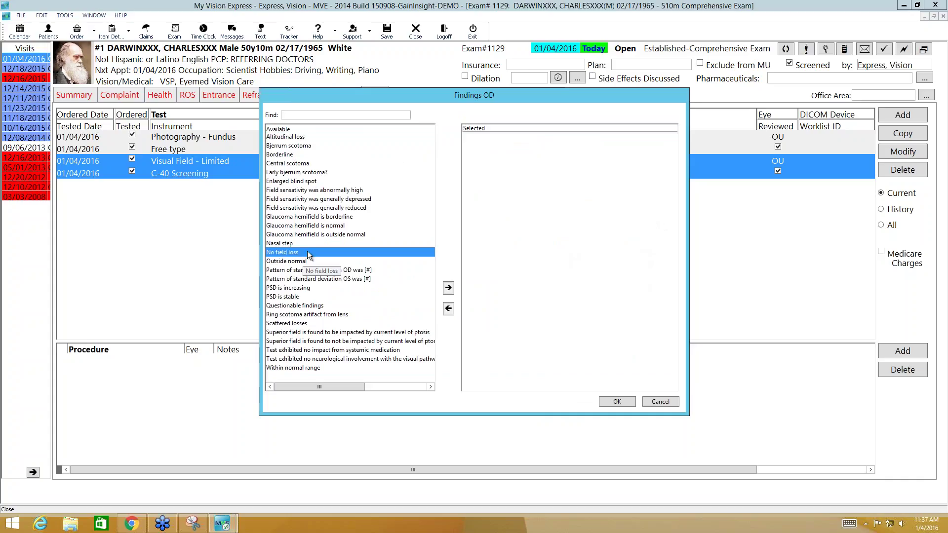
pyautogui.click(448, 288)
pyautogui.click(617, 401)
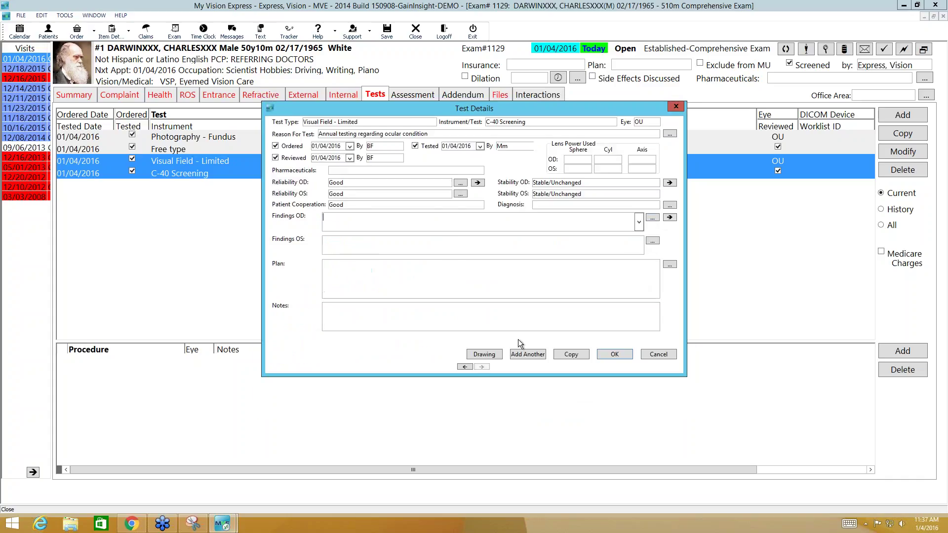
pyautogui.click(669, 218)
pyautogui.click(496, 281)
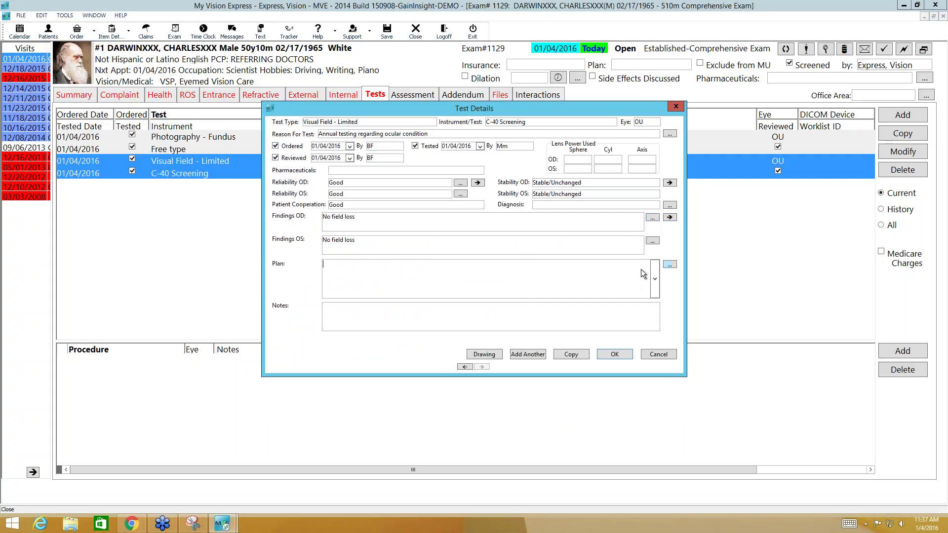
pyautogui.click(612, 354)
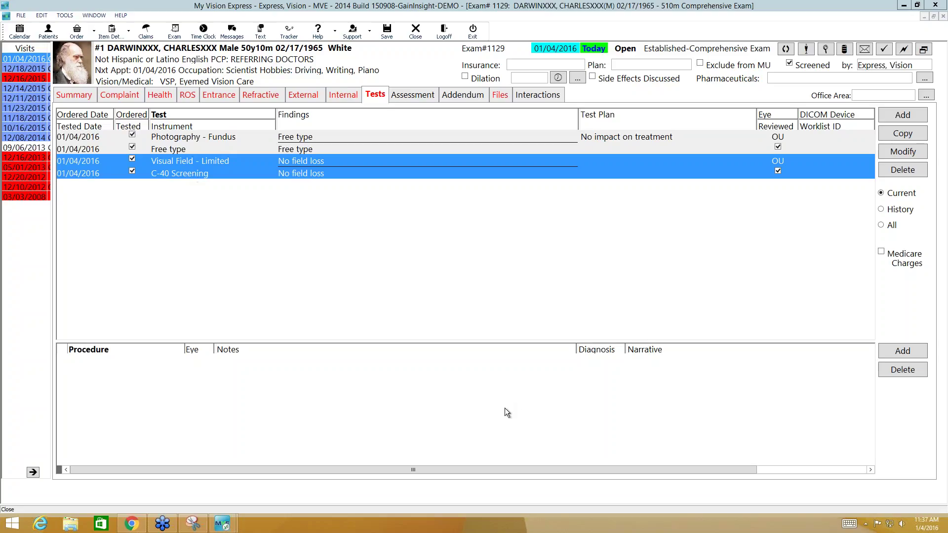
# Add the procedure FB Conj. Embedded to the exam and set its eye to OS
pyautogui.click(918, 355)
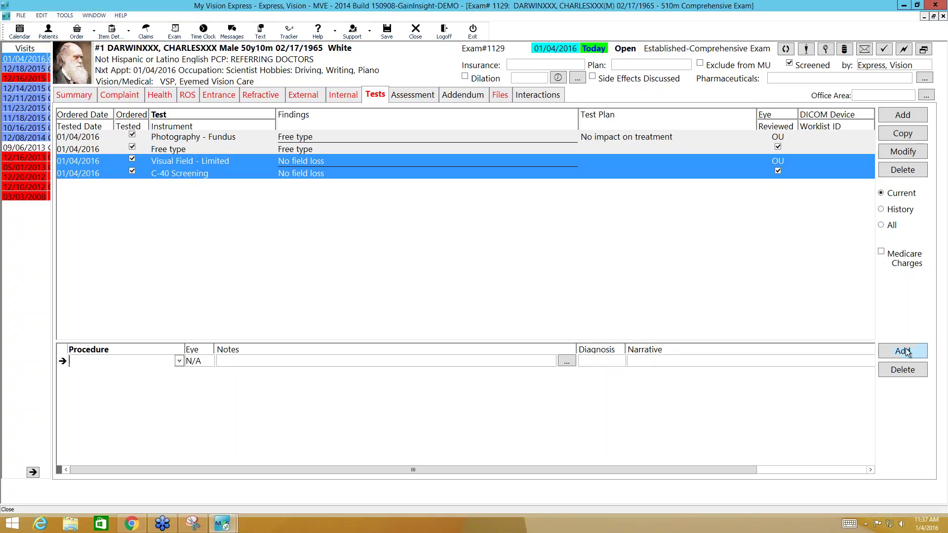
pyautogui.click(179, 361)
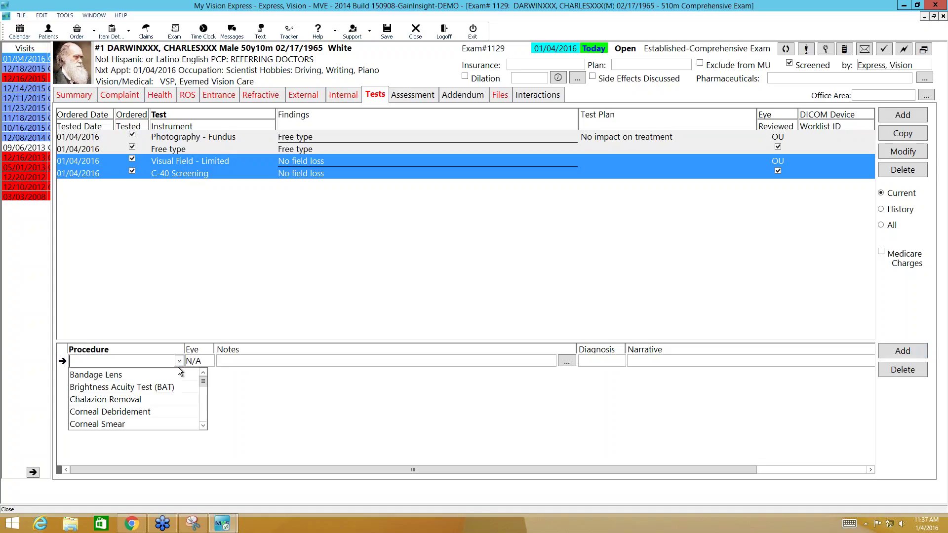
pyautogui.moveTo(203, 380); pyautogui.dragTo(202, 394)
pyautogui.click(156, 400)
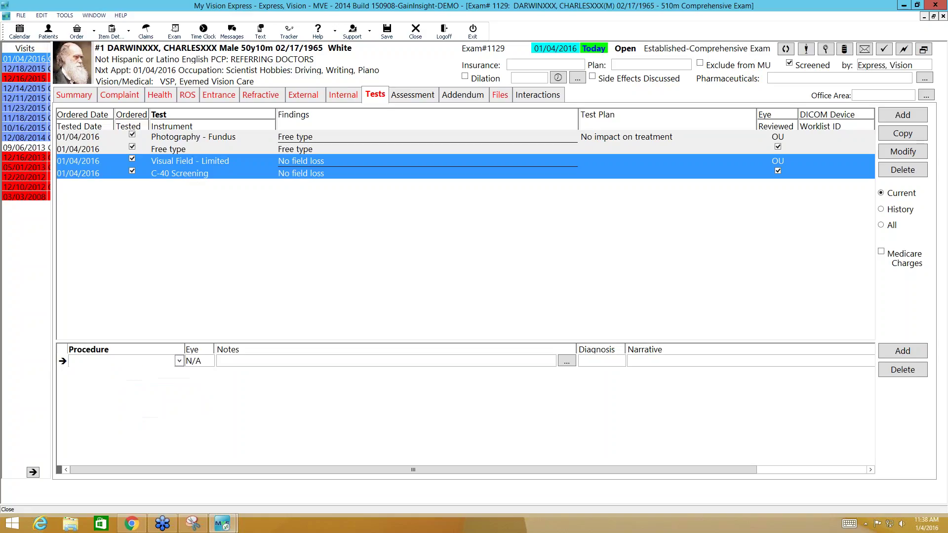
pyautogui.click(210, 361)
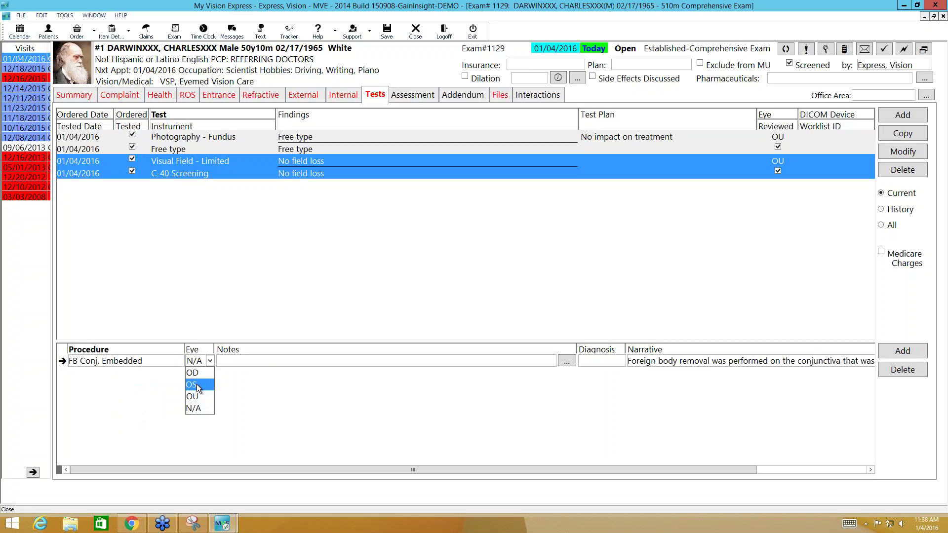
pyautogui.click(193, 385)
# Set the foreign body procedure's notes to "After a topical anesthetic was instilled"
pyautogui.click(264, 361)
pyautogui.click(551, 361)
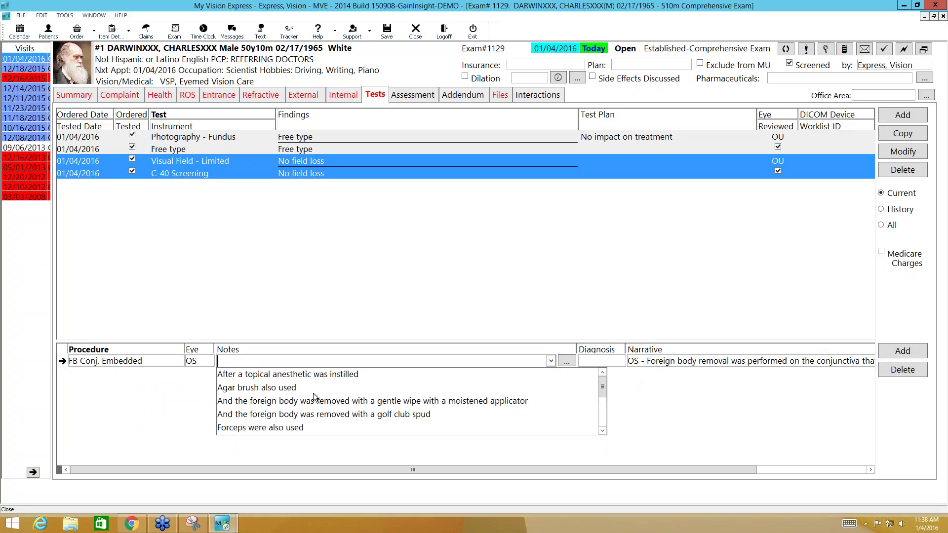
pyautogui.click(354, 375)
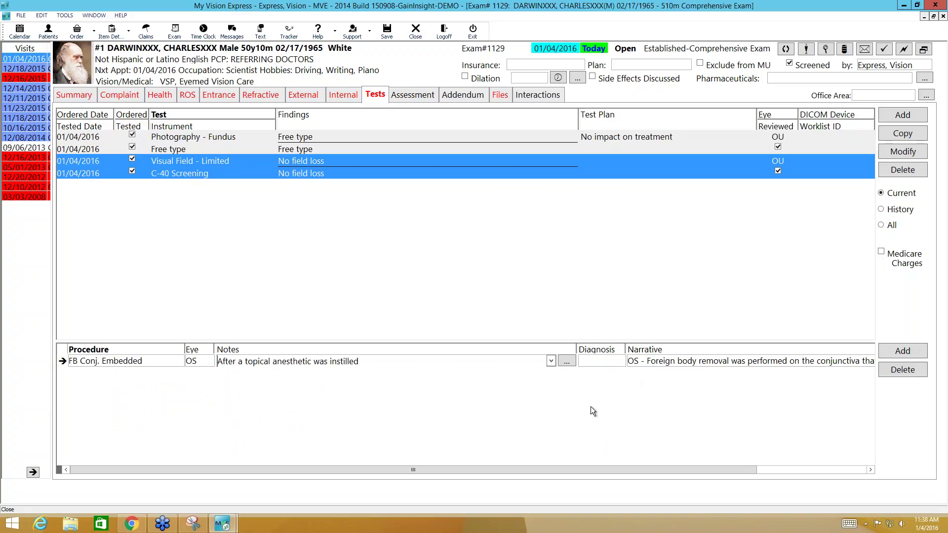
# Assign diagnosis T15.10XA to the foreign body procedure, accept adding the code, and check it in the Assessment
pyautogui.click(598, 363)
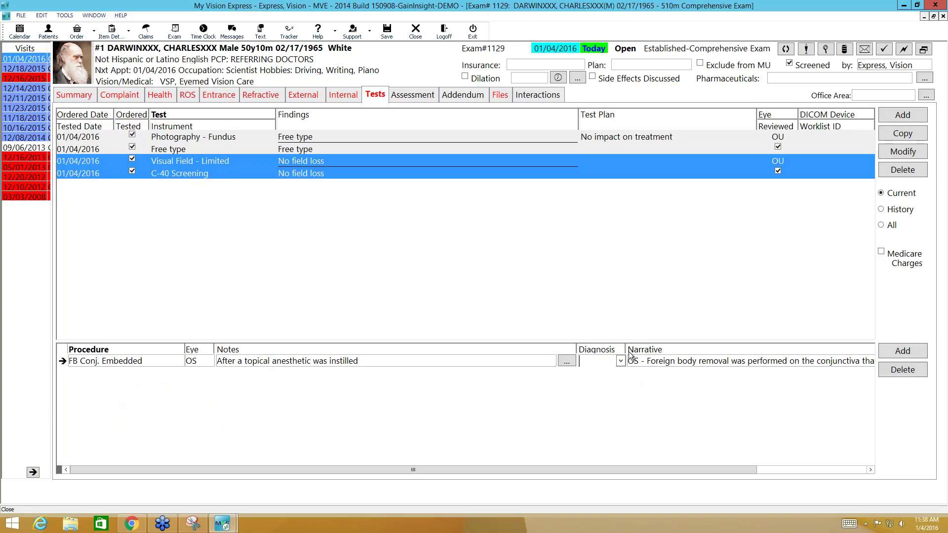
pyautogui.click(621, 360)
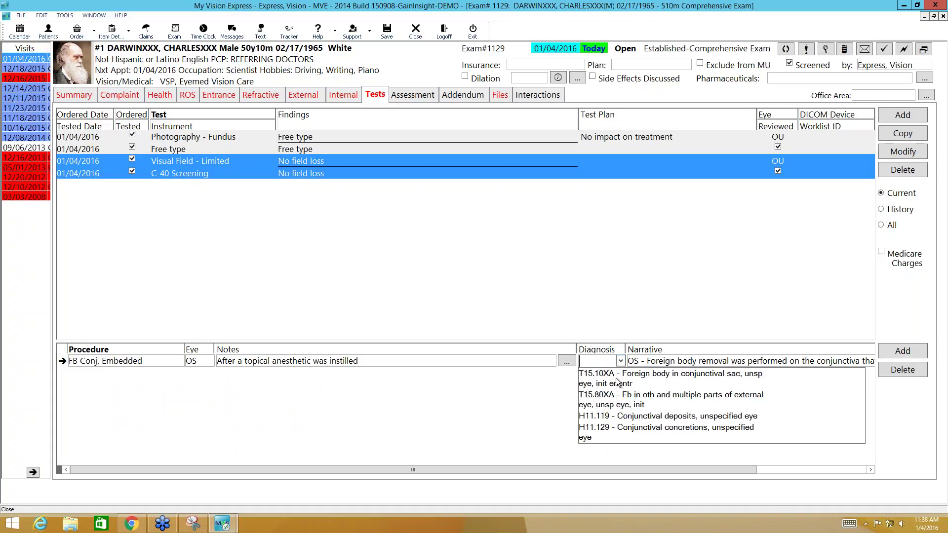
pyautogui.click(615, 380)
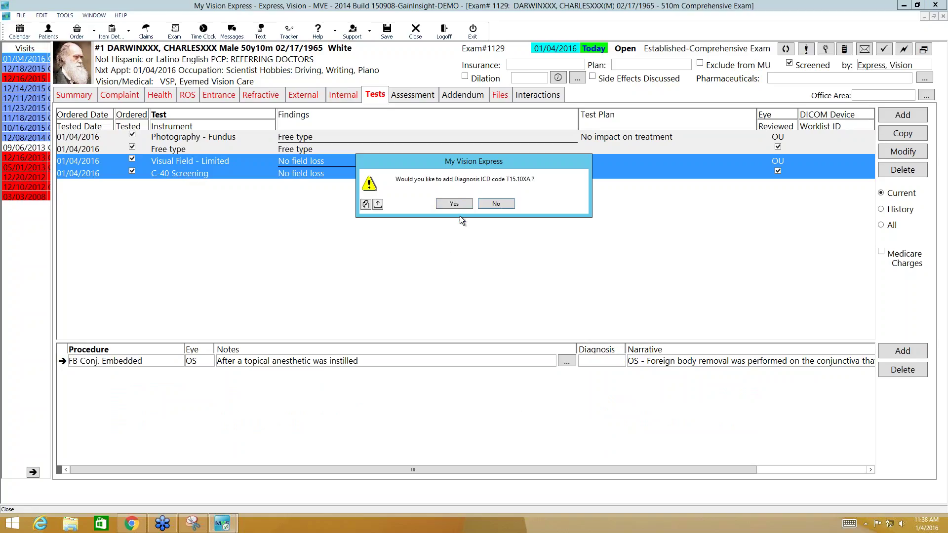
pyautogui.click(453, 204)
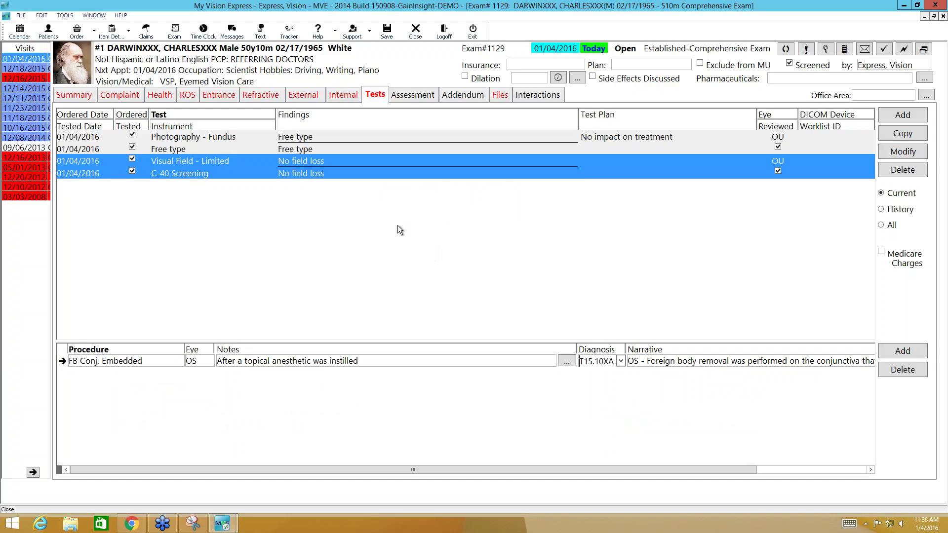
pyautogui.click(417, 95)
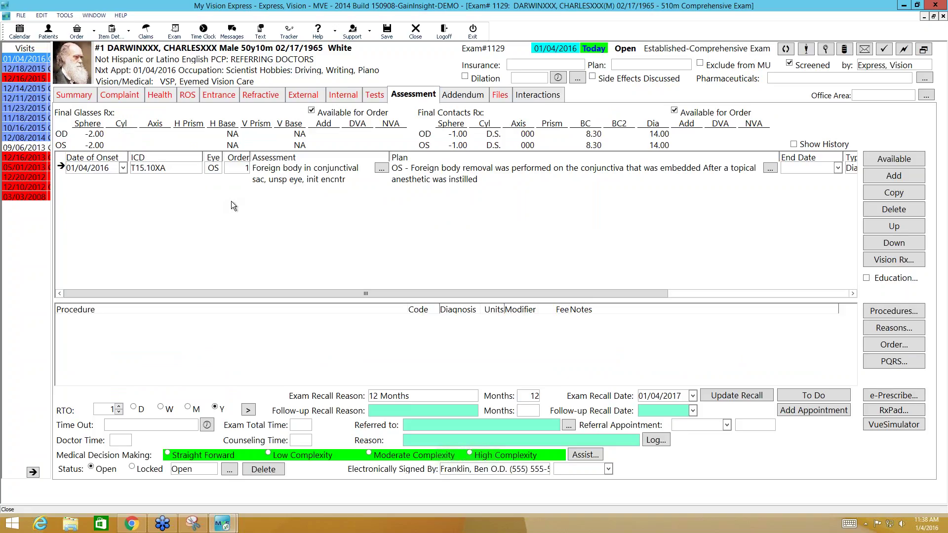
# Set the fundus photography test's diagnosis to H35.81 - Retinal edema, add the code with SNOMED Autosomal dominant cystoid macular edema, and save the test
pyautogui.click(374, 96)
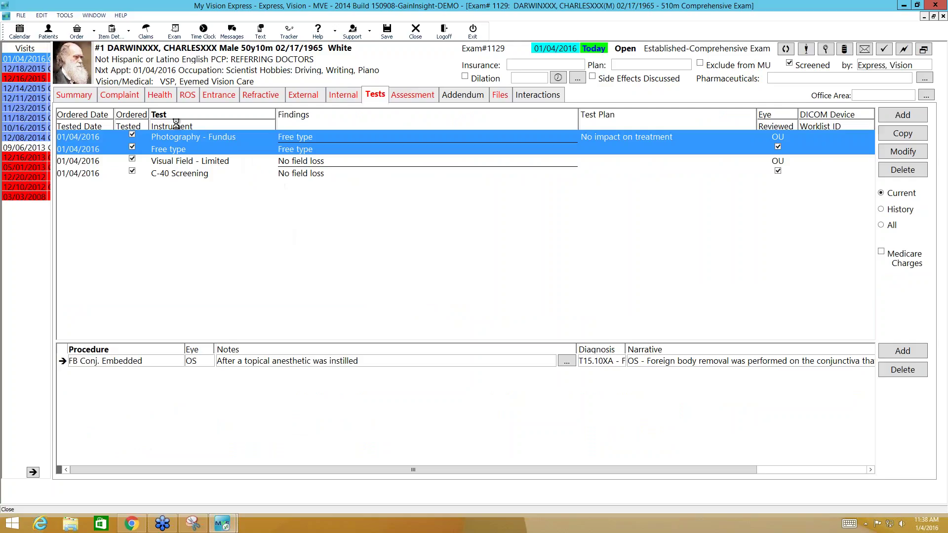
pyautogui.doubleClick(196, 150)
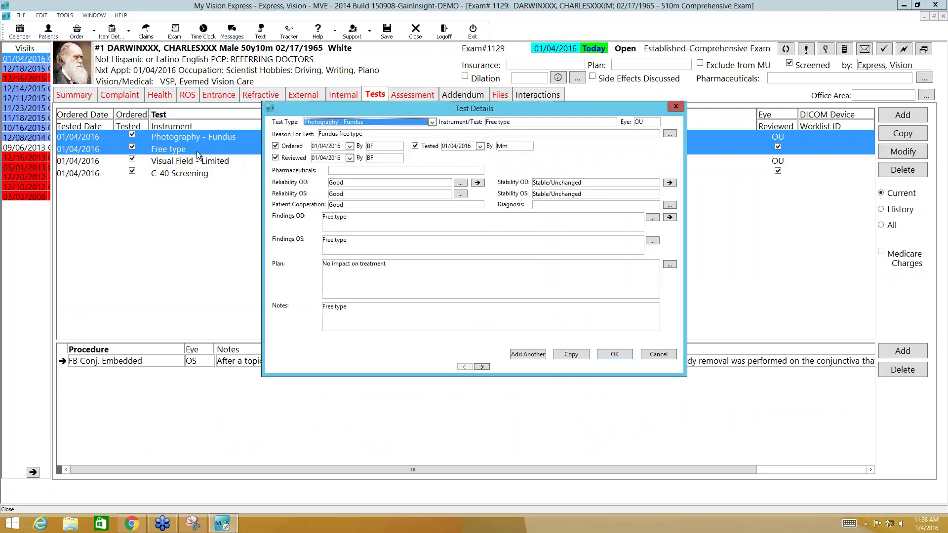
pyautogui.click(589, 206)
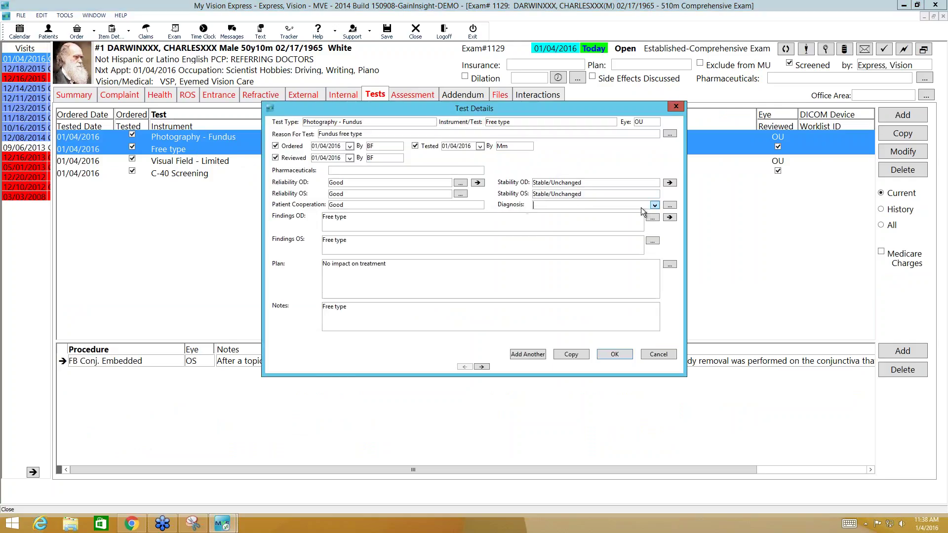
pyautogui.click(654, 205)
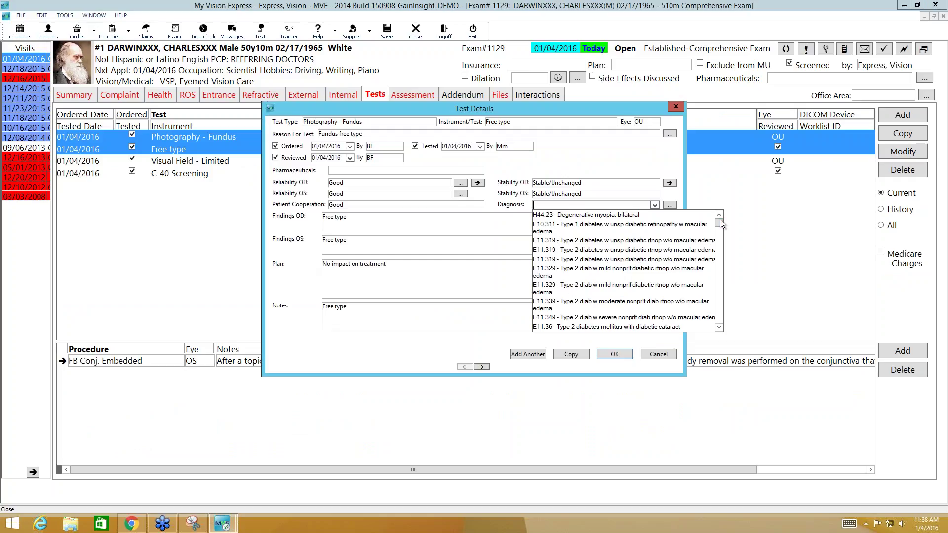
pyautogui.moveTo(720, 222); pyautogui.dragTo(721, 295)
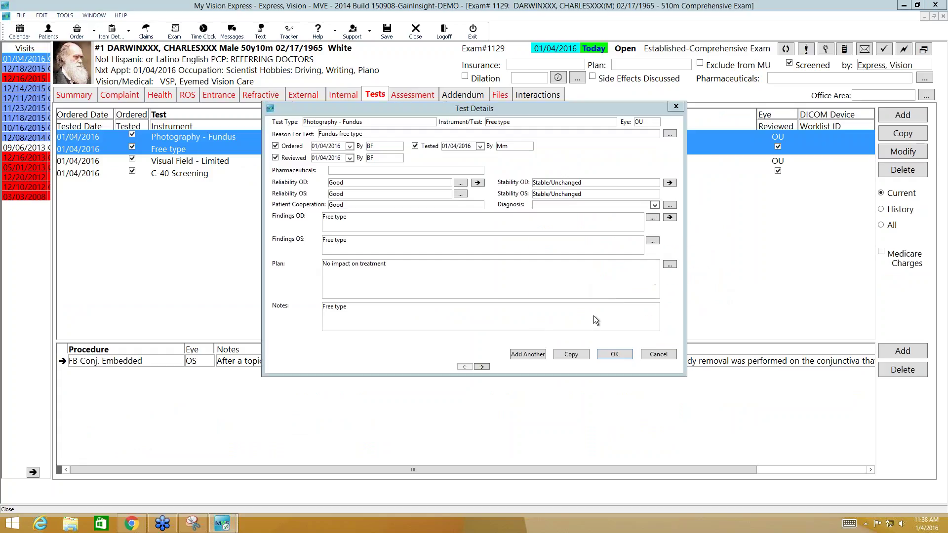
pyautogui.click(583, 242)
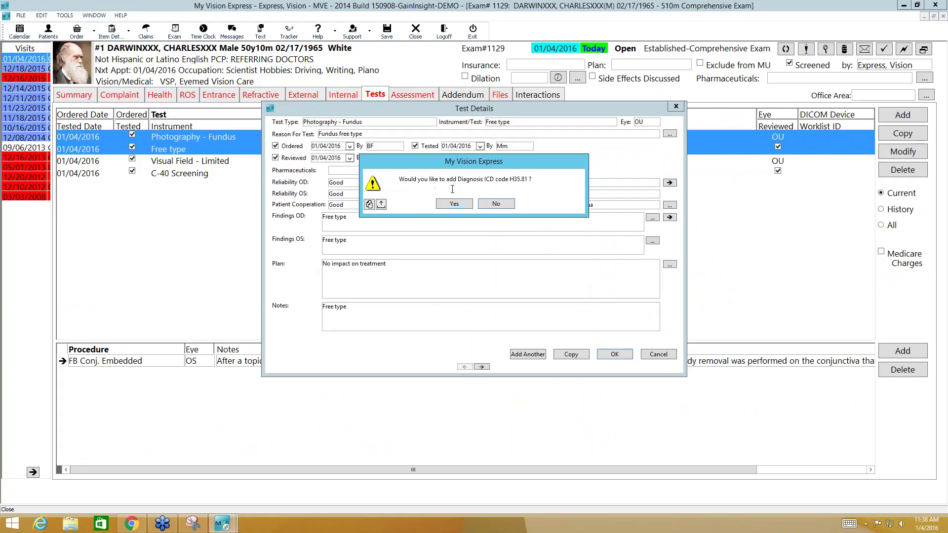
pyautogui.click(454, 204)
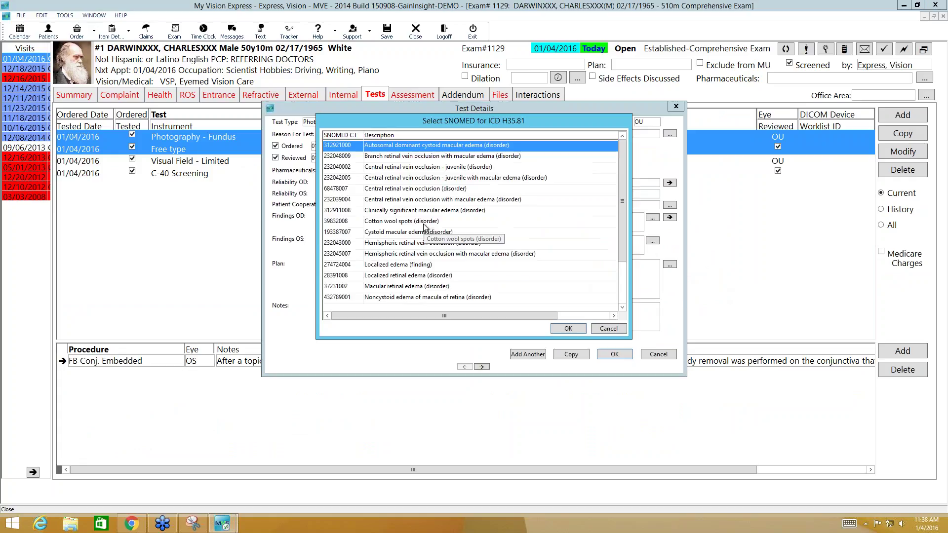
pyautogui.click(568, 329)
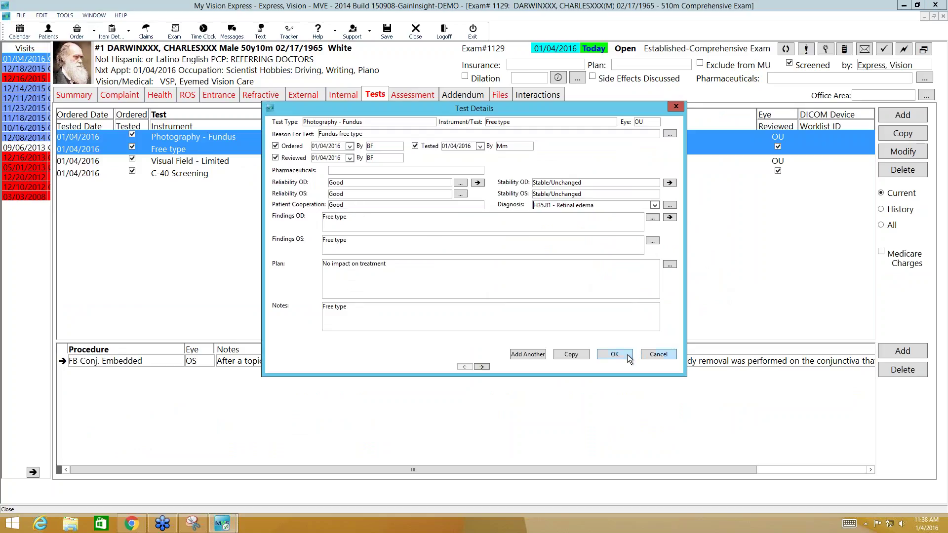
pyautogui.click(614, 354)
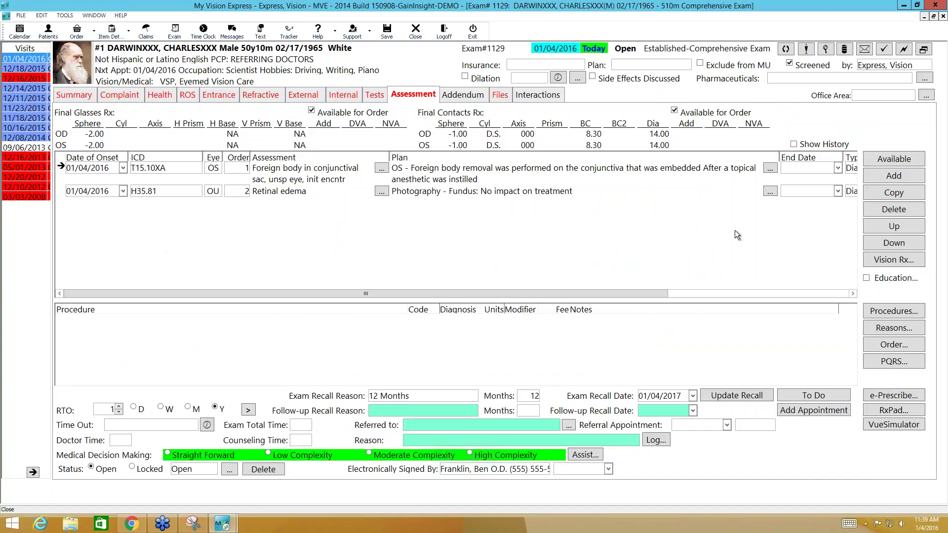
# Import the available diagnosis H52.13 - Myopia into the assessment with the SNOMED description Axial myopia (disorder)
pyautogui.click(897, 158)
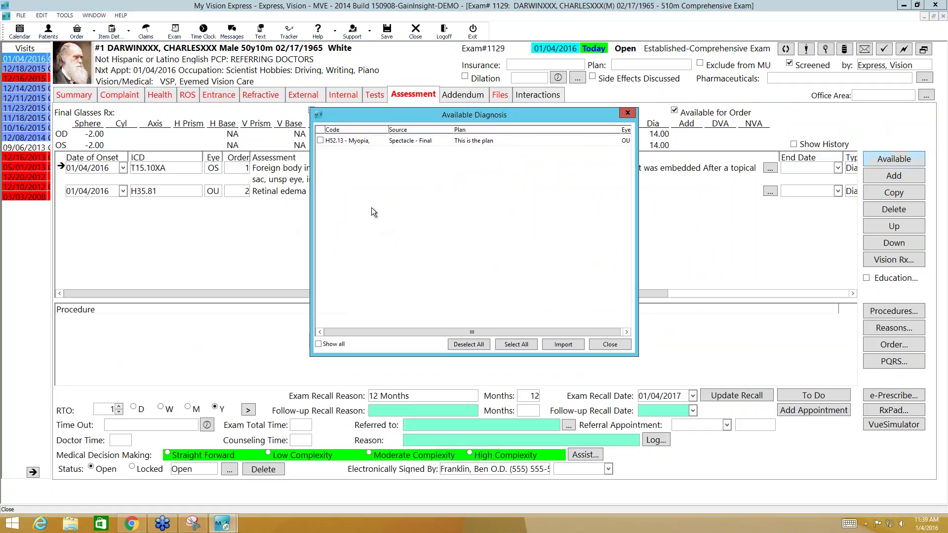
pyautogui.click(320, 141)
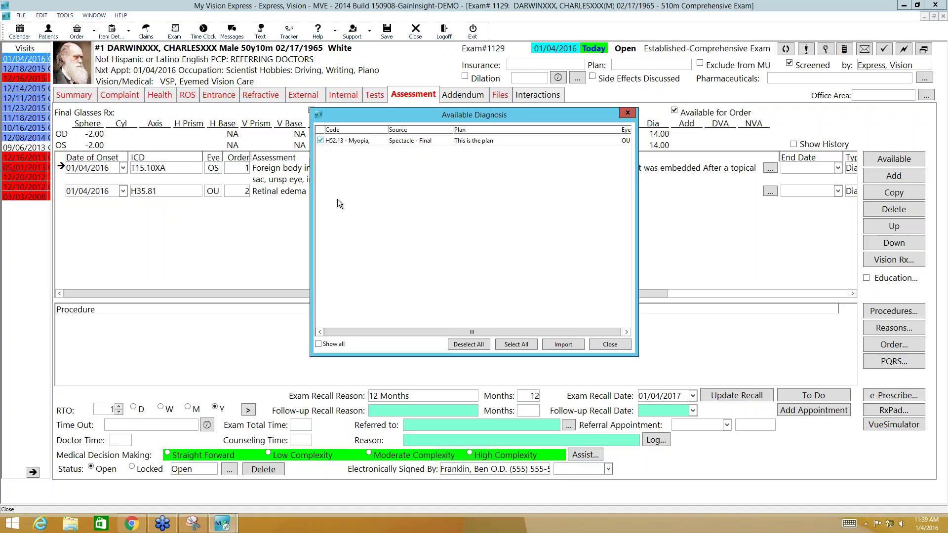
pyautogui.click(563, 345)
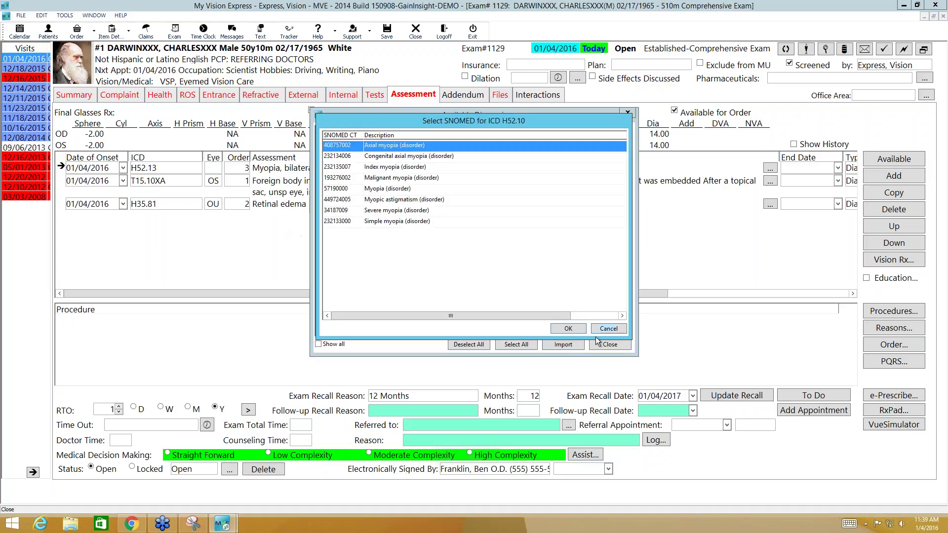
pyautogui.click(563, 329)
pyautogui.click(610, 344)
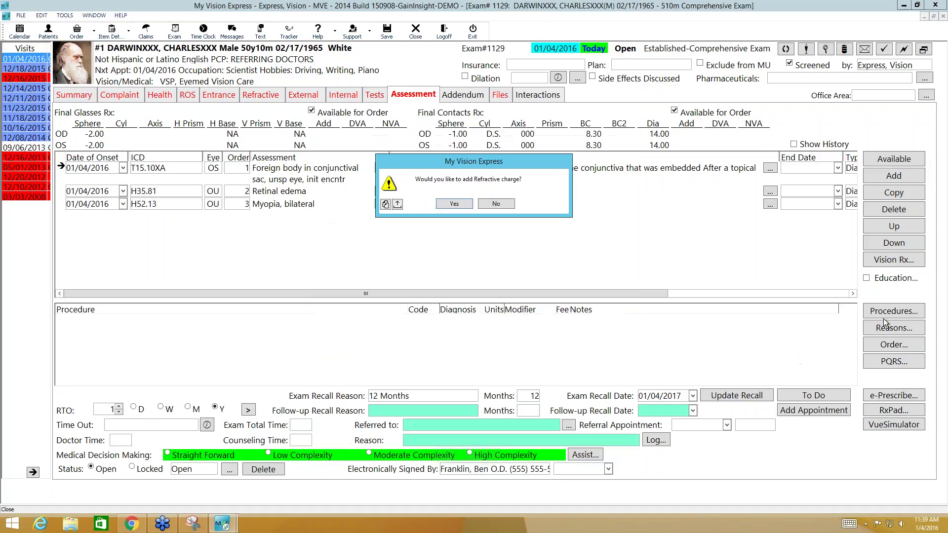
# Decline the refractive charge and add the procedure Existing Patient - Comprehensive Exam (92014), linked to all three diagnoses
pyautogui.click(496, 204)
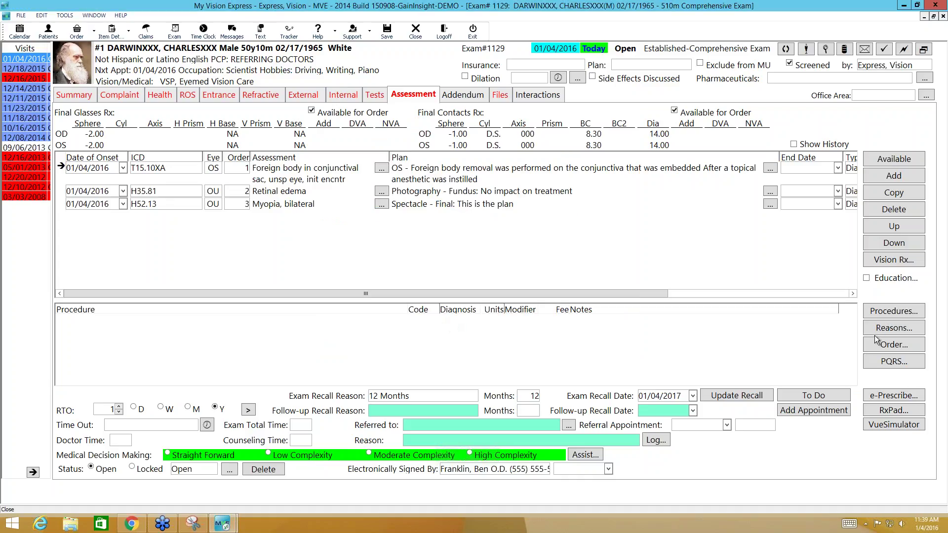
pyautogui.click(881, 311)
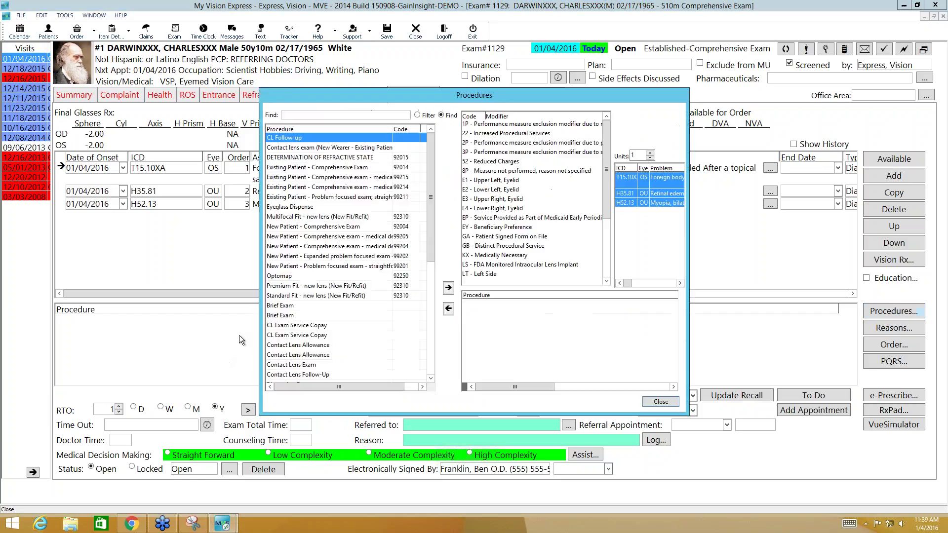
pyautogui.click(338, 168)
pyautogui.click(448, 289)
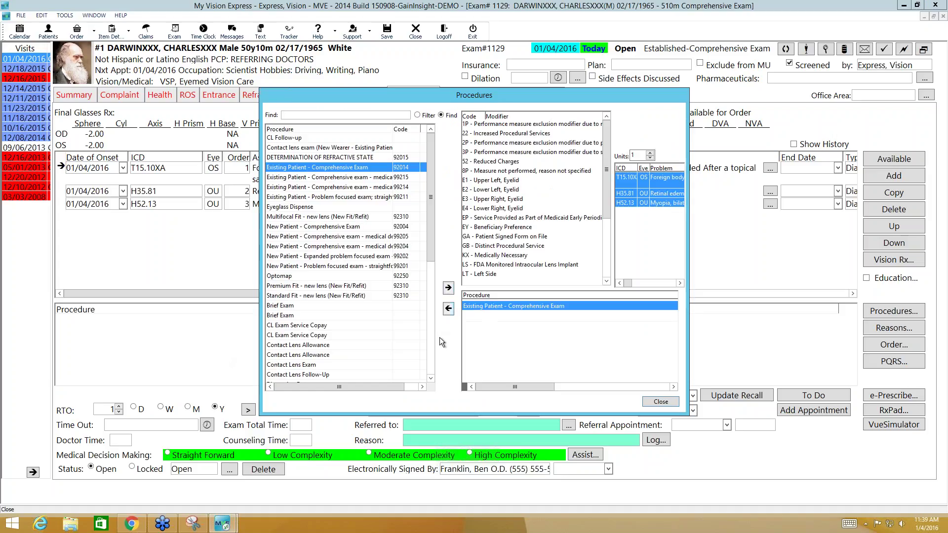
pyautogui.click(660, 401)
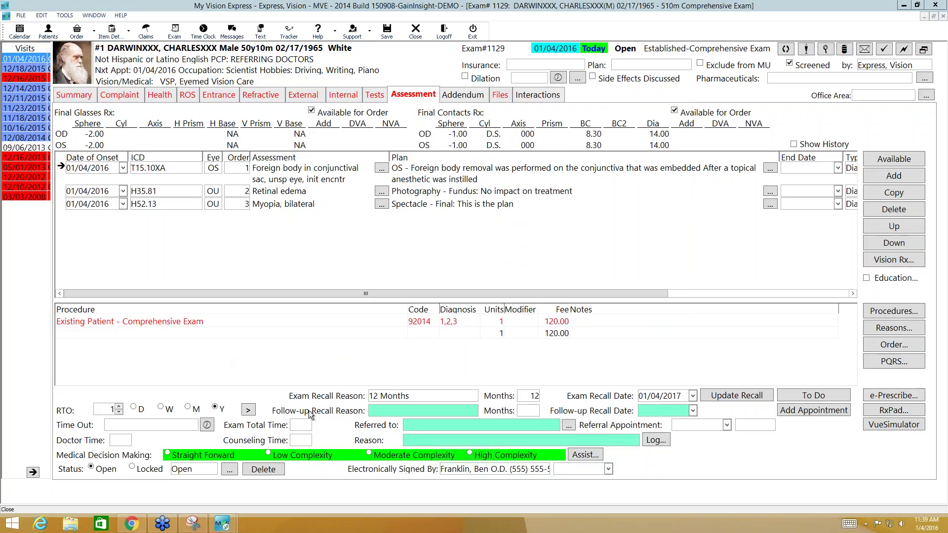
pyautogui.click(418, 411)
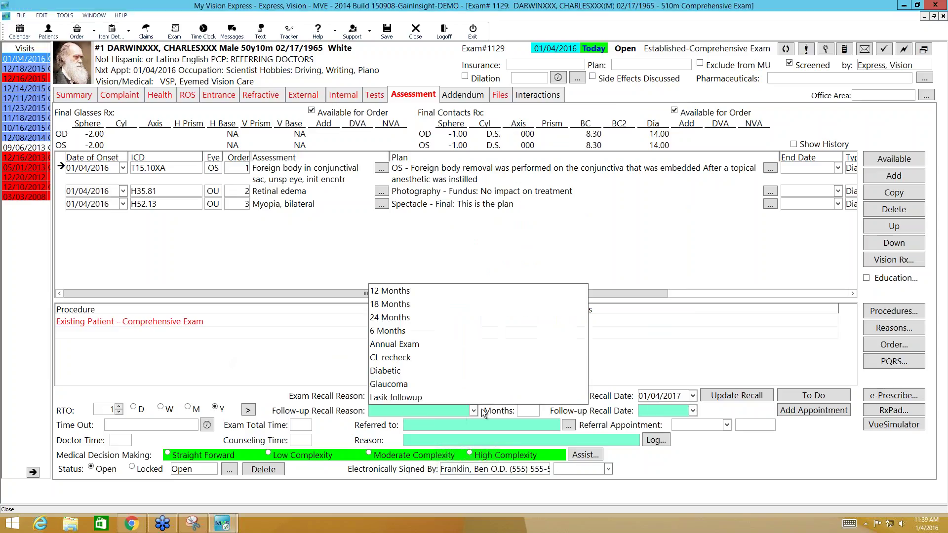
pyautogui.click(316, 410)
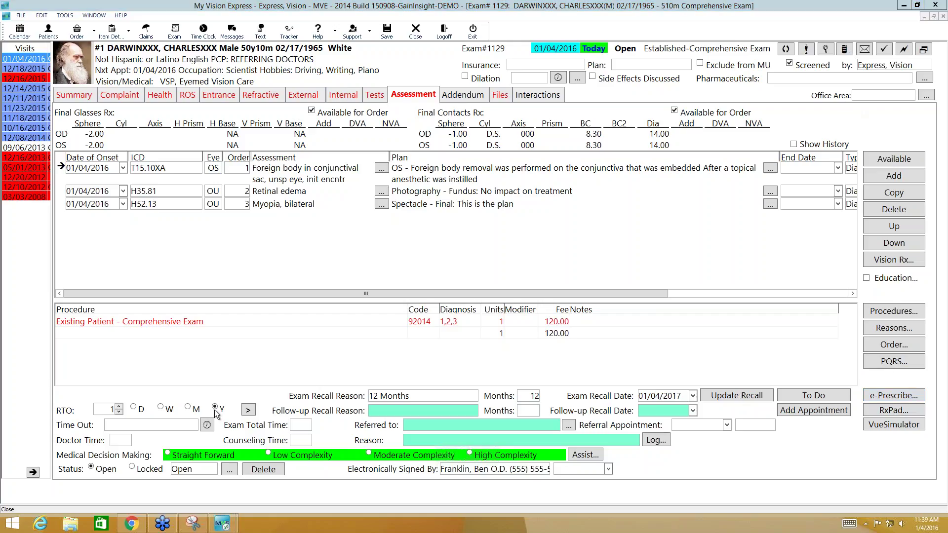
# Set the exam's electronic signature date to 01/04/2016
pyautogui.click(599, 470)
pyautogui.click(625, 470)
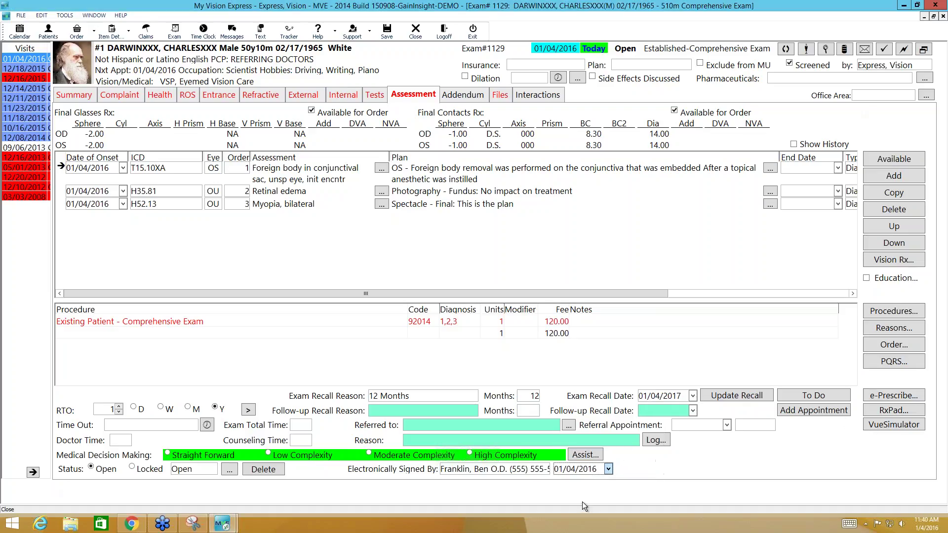